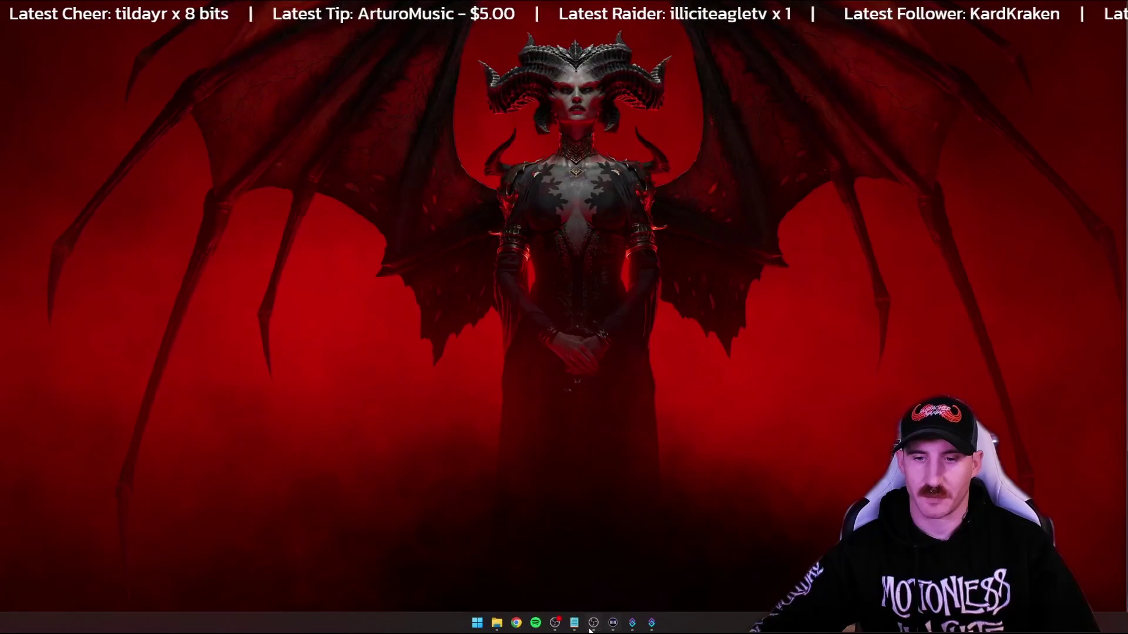
# Step: Switch to OBS and create a new Text (GDI+) source named latestEventGlobals in the Alerts scene
pyautogui.click(592, 623)
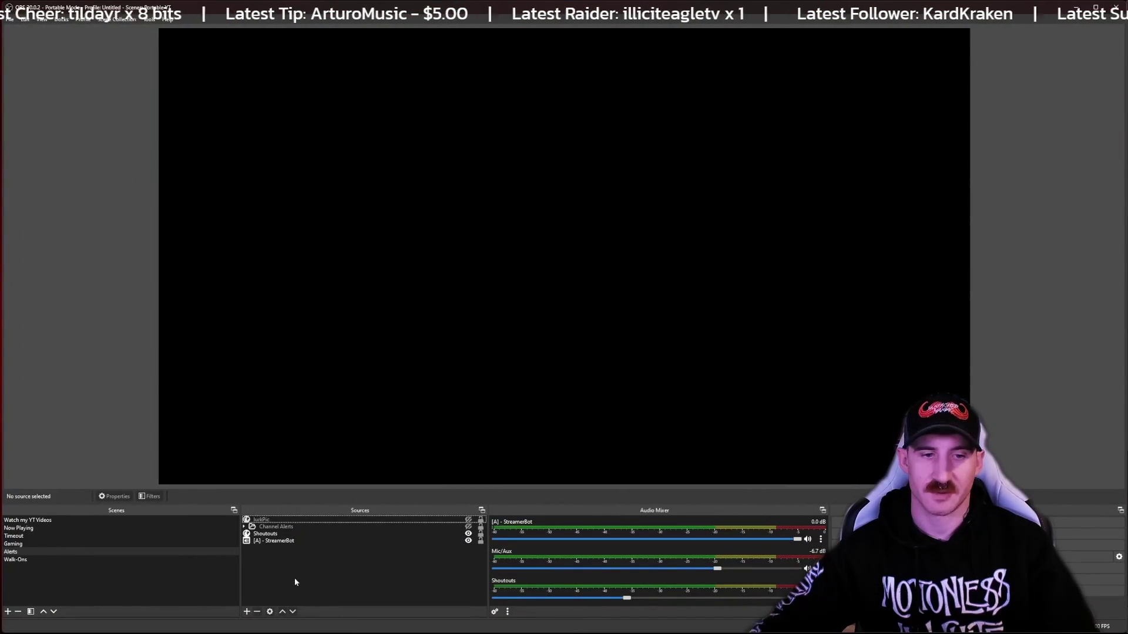
pyautogui.rightClick(255, 561)
pyautogui.moveTo(311, 568)
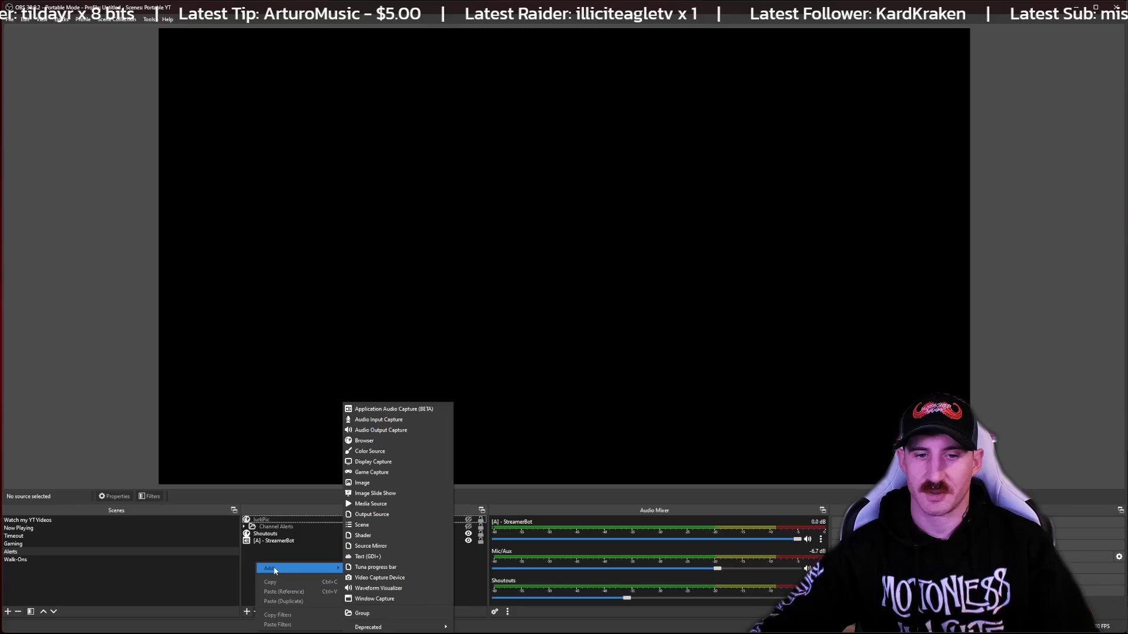
pyautogui.click(367, 556)
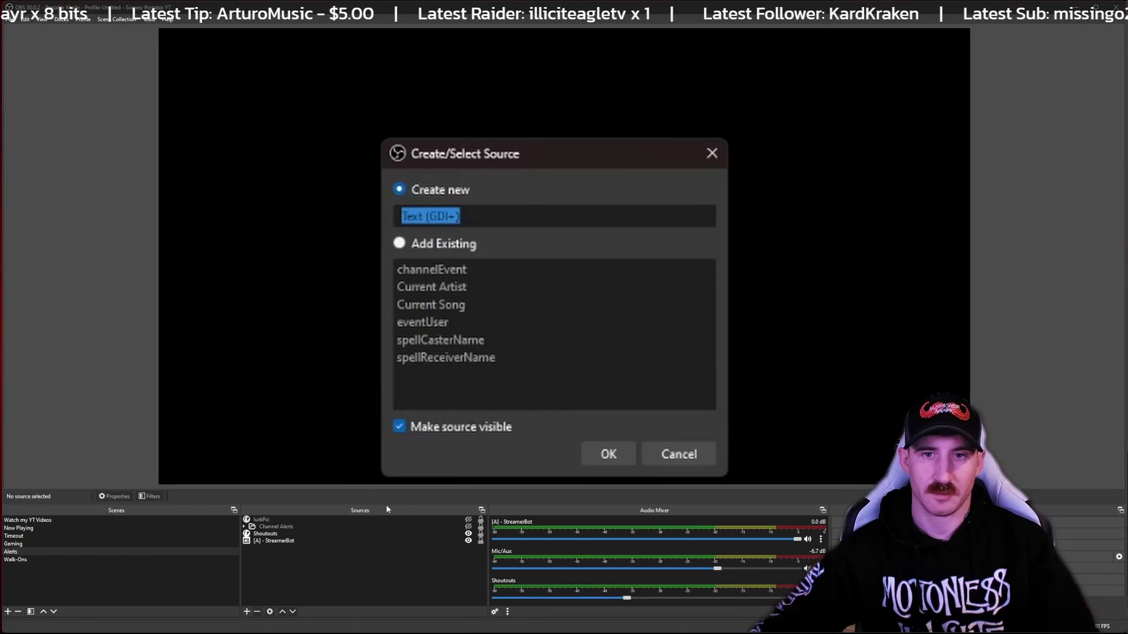
pyautogui.write('la')
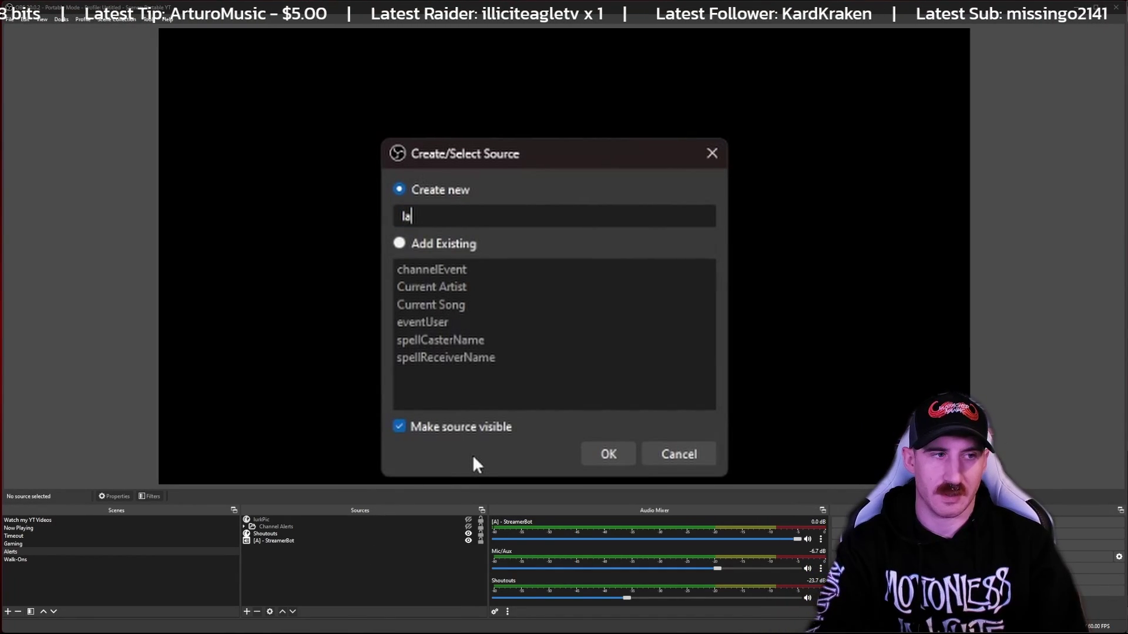
pyautogui.write('test')
pyautogui.write('Even')
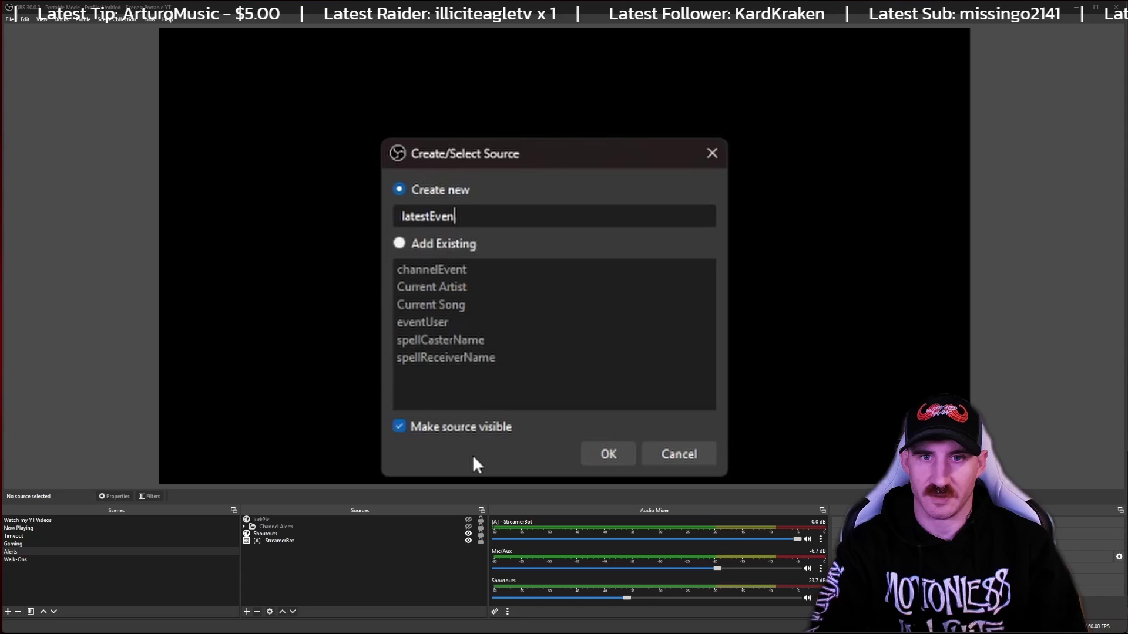
pyautogui.write('tGlobals')
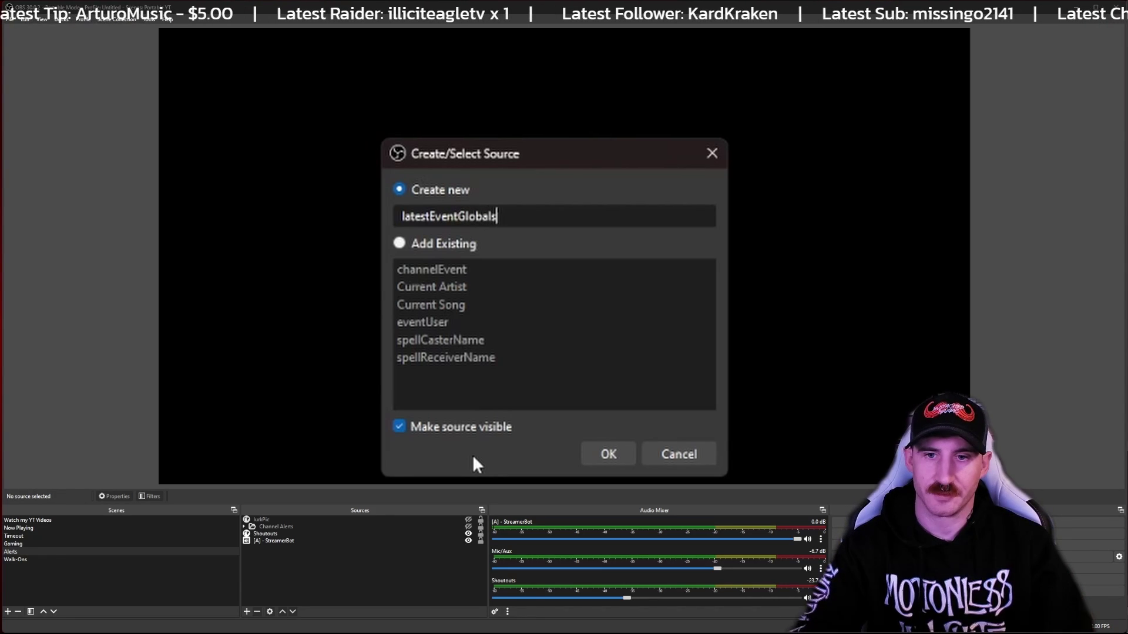
pyautogui.click(629, 457)
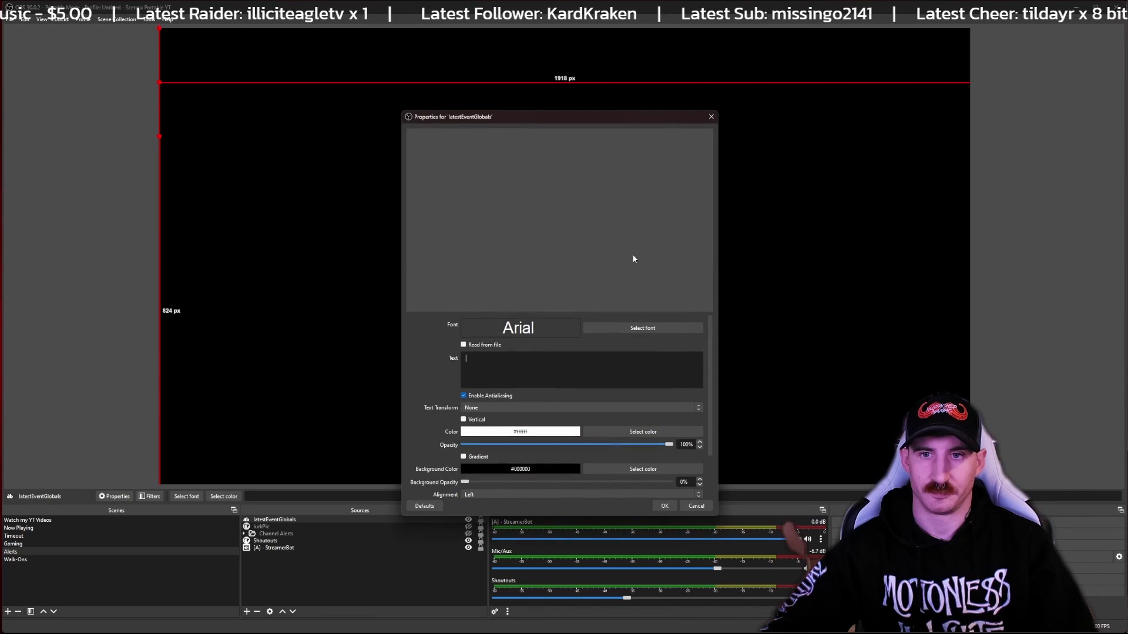
# Step: Set the font of the latestEventGlobals text source to Kanit Regular, size 48
pyautogui.click(640, 330)
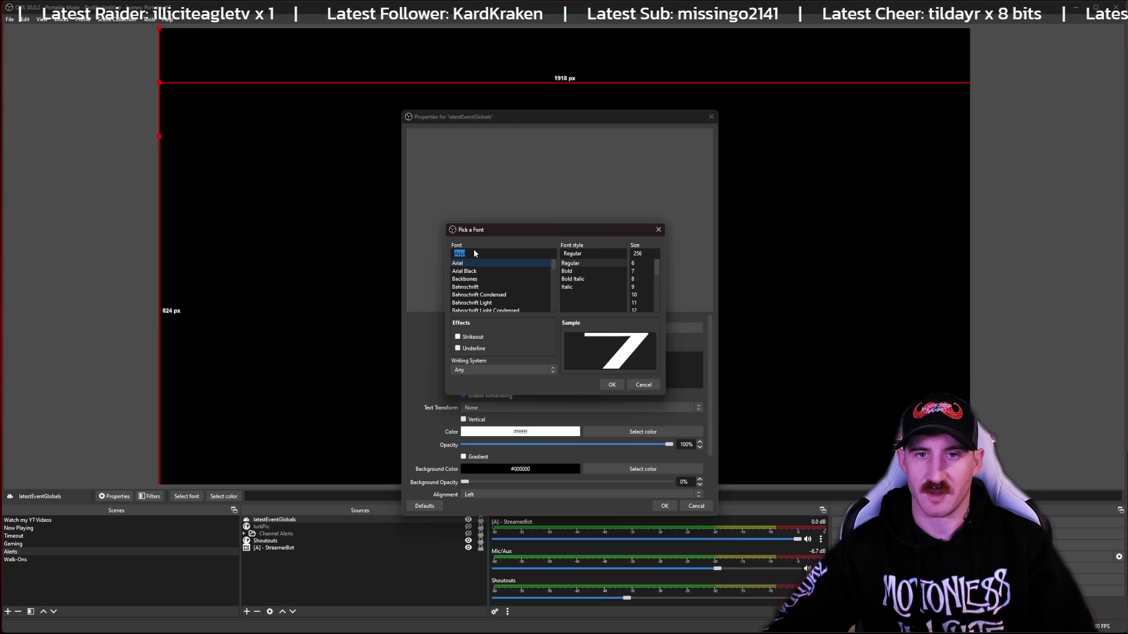
pyautogui.scroll(-5, 496, 292)
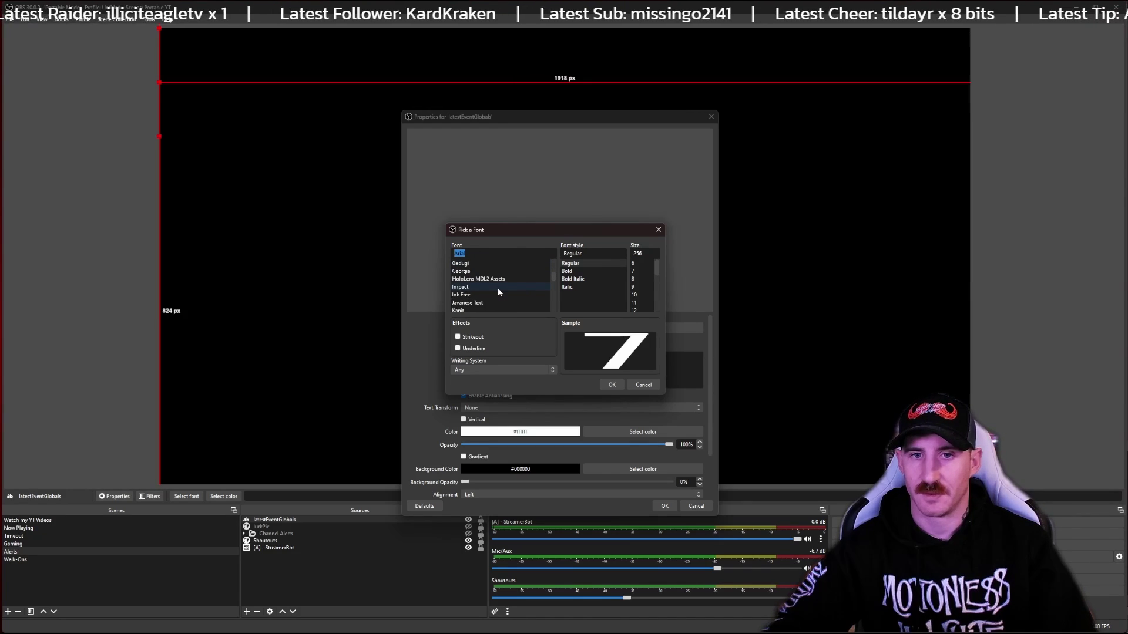
pyautogui.click(468, 288)
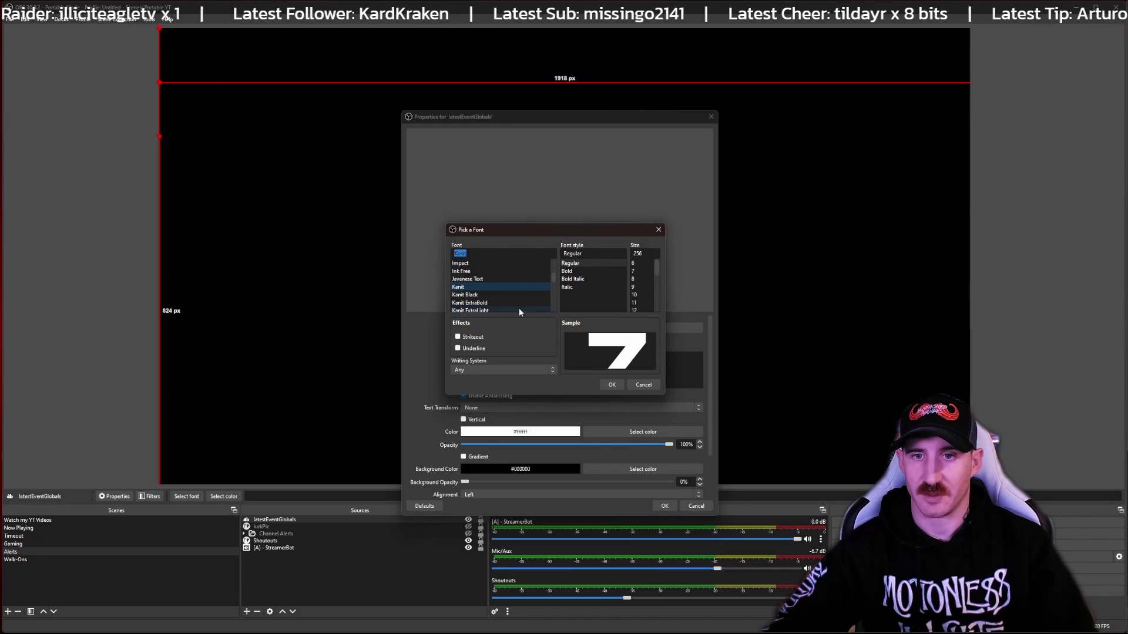
pyautogui.write('48')
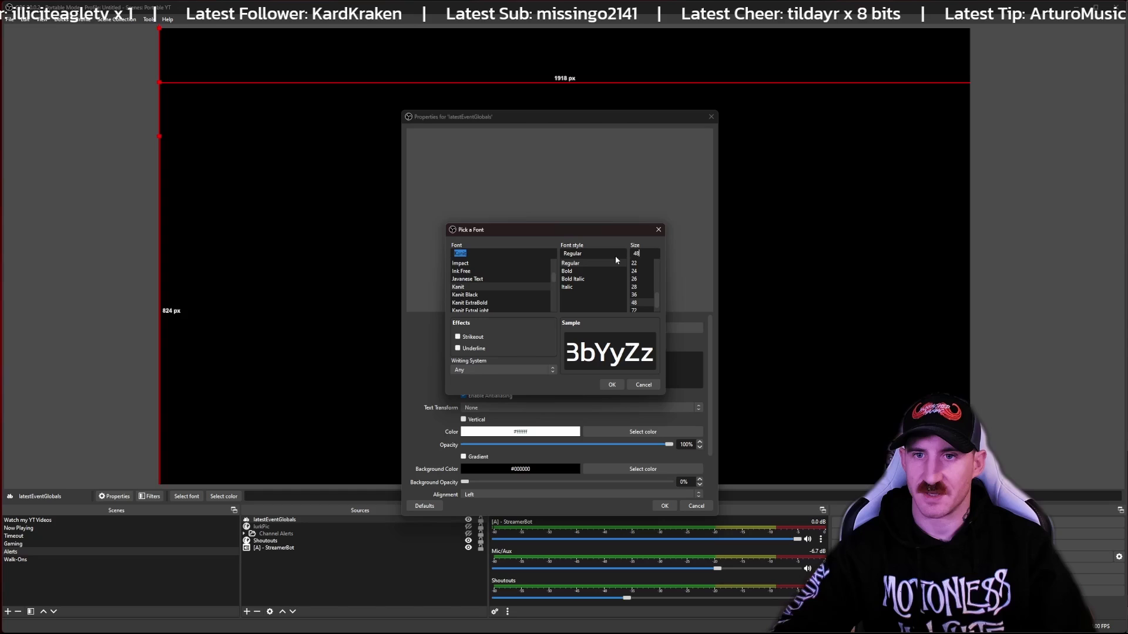
pyautogui.click(611, 386)
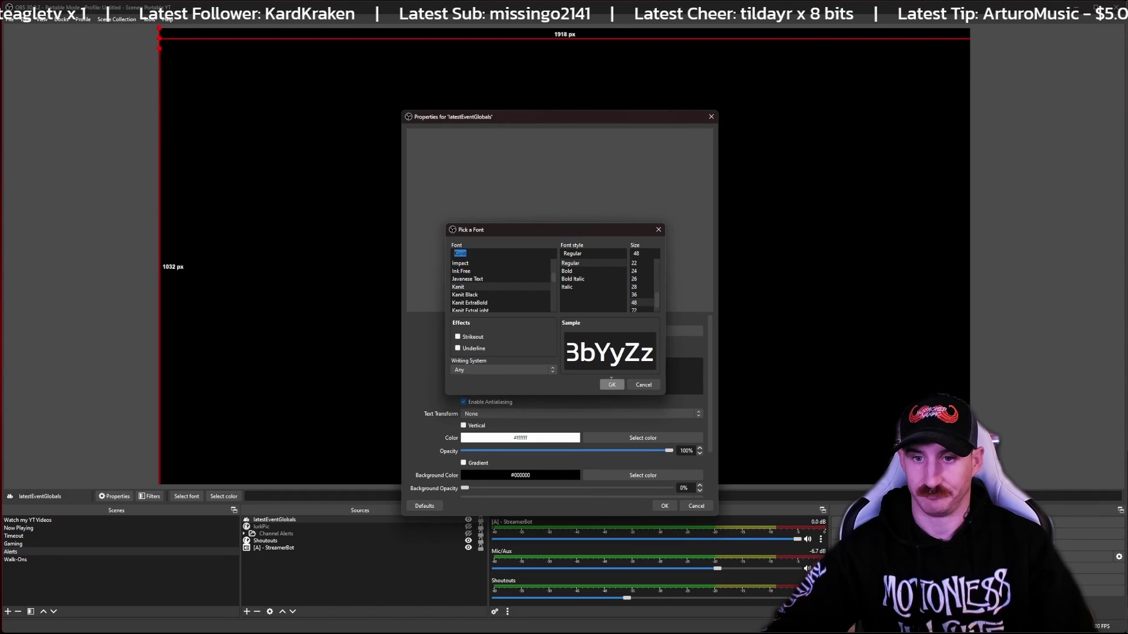
pyautogui.click(612, 386)
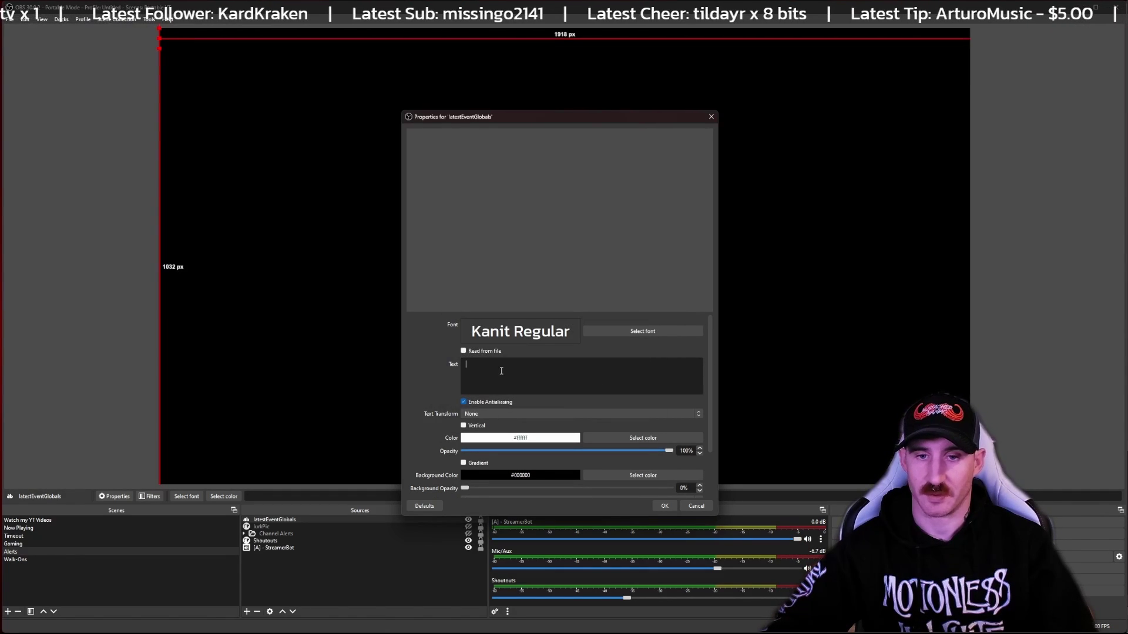
# Step: Enter "test font" as the placeholder text of the latestEventGlobals source and accept its properties
pyautogui.write('test font')
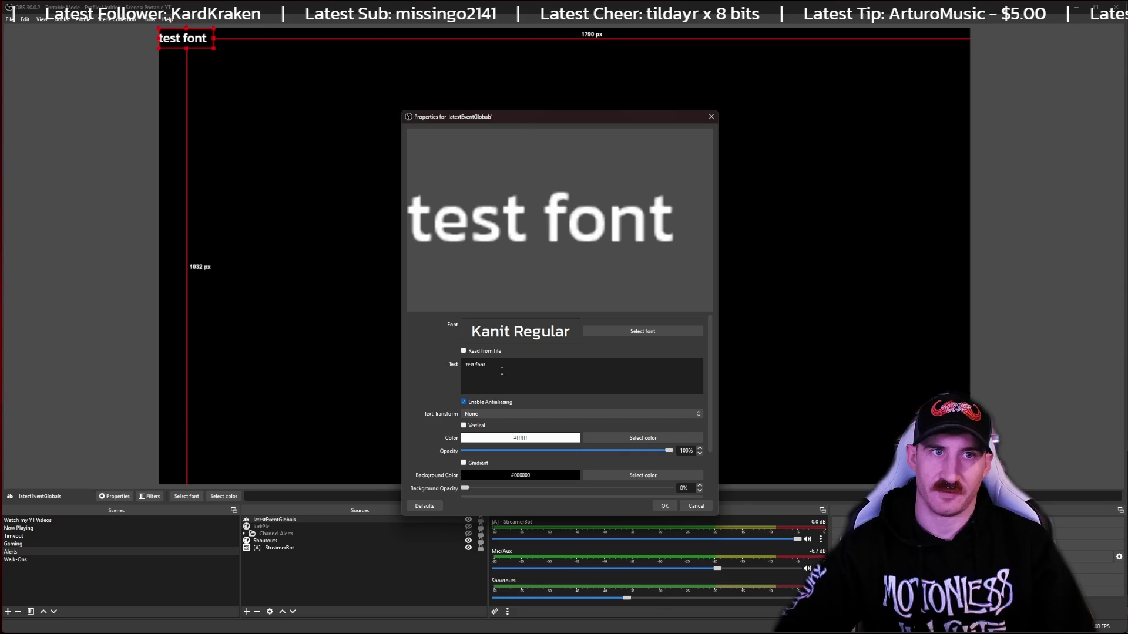
pyautogui.click(664, 507)
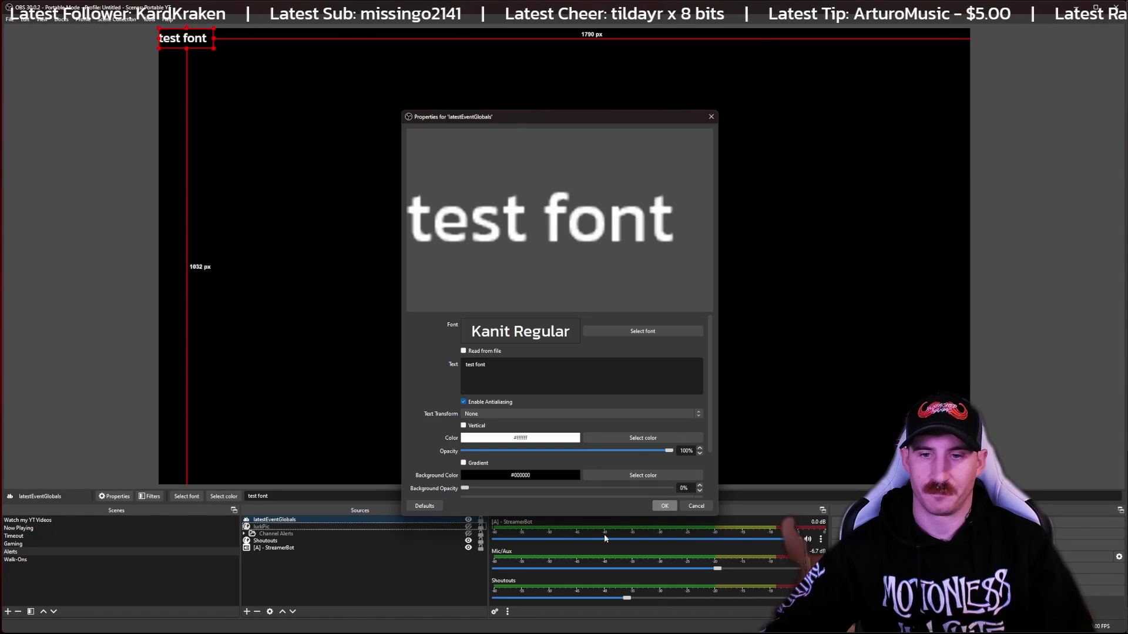
pyautogui.click(667, 506)
# Step: Add a Scroll filter with the default name to the latestEventGlobals source and set its horizontal speed to 40
pyautogui.rightClick(275, 522)
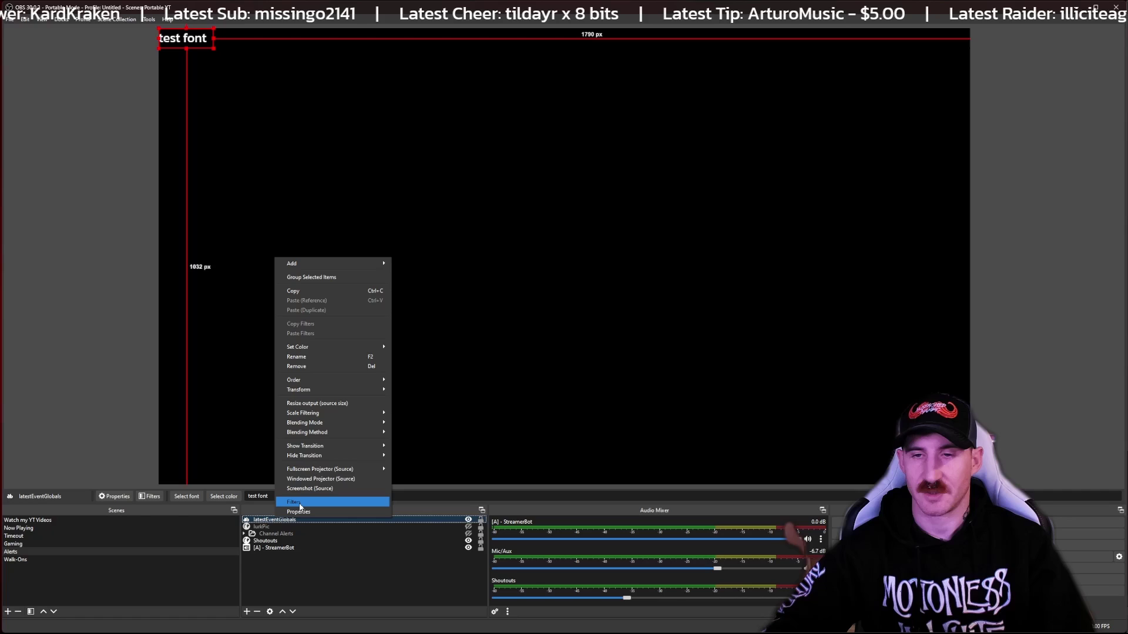
pyautogui.click(300, 504)
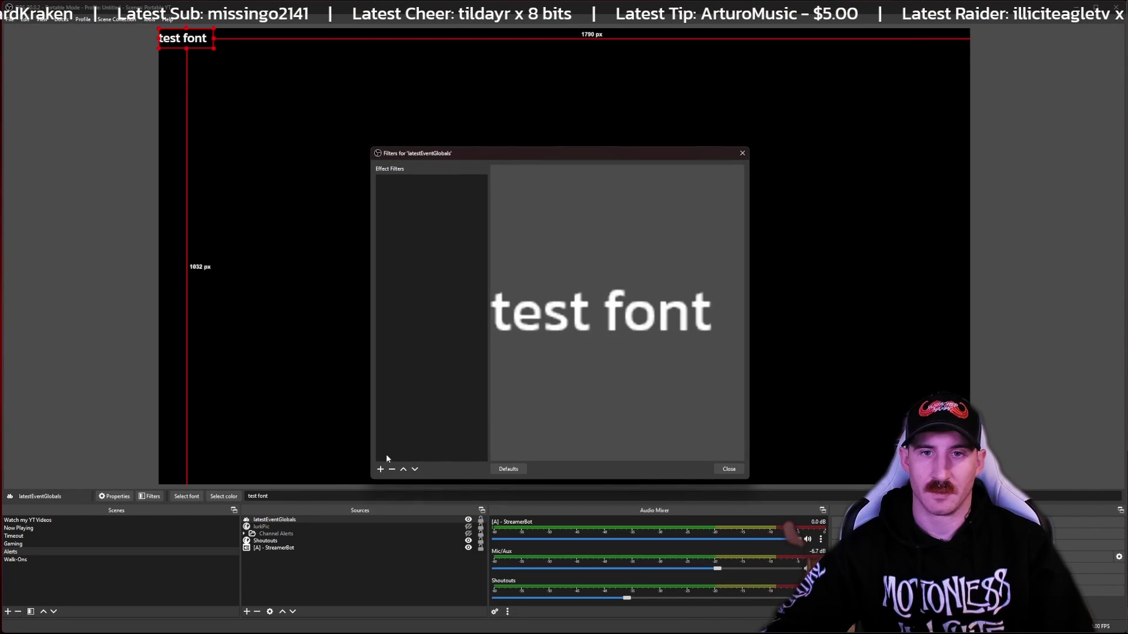
pyautogui.click(380, 470)
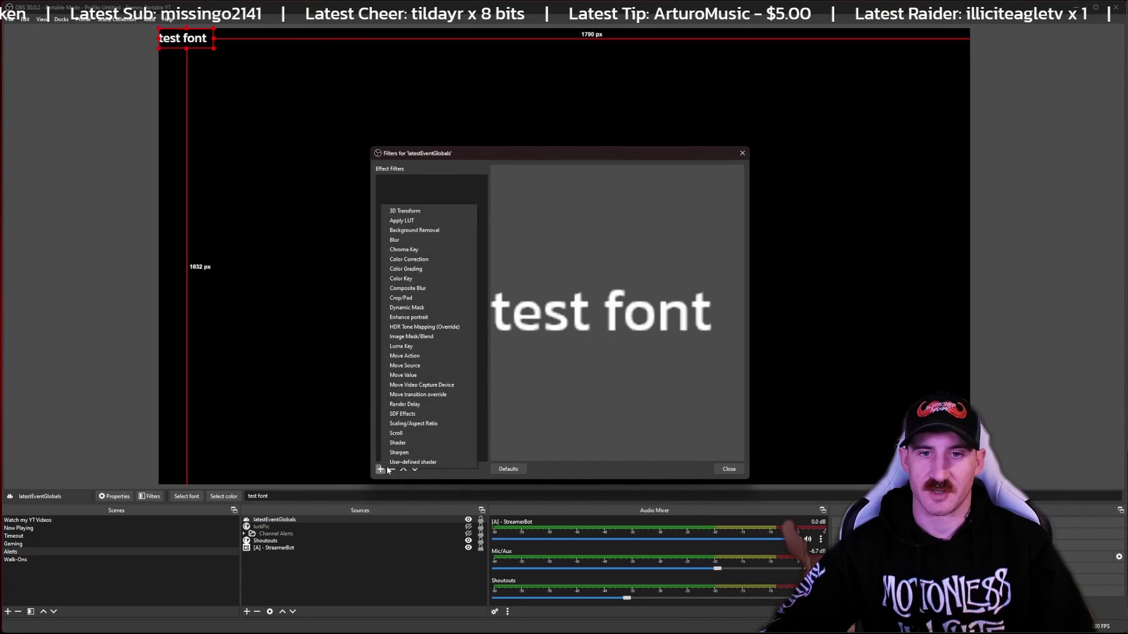
pyautogui.click(404, 434)
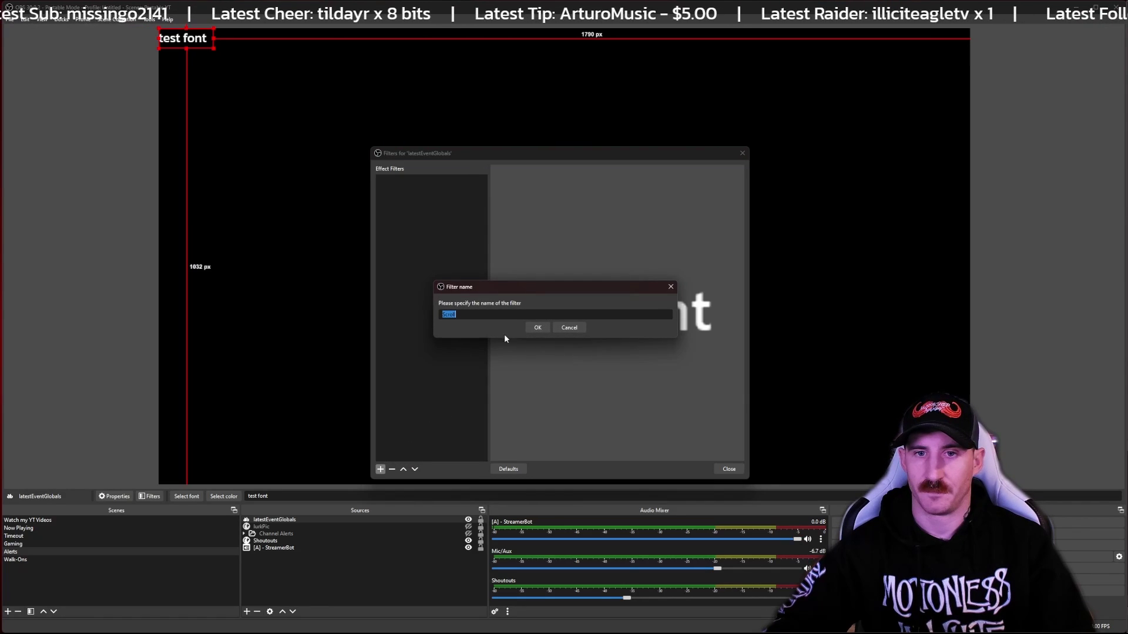
pyautogui.click(536, 328)
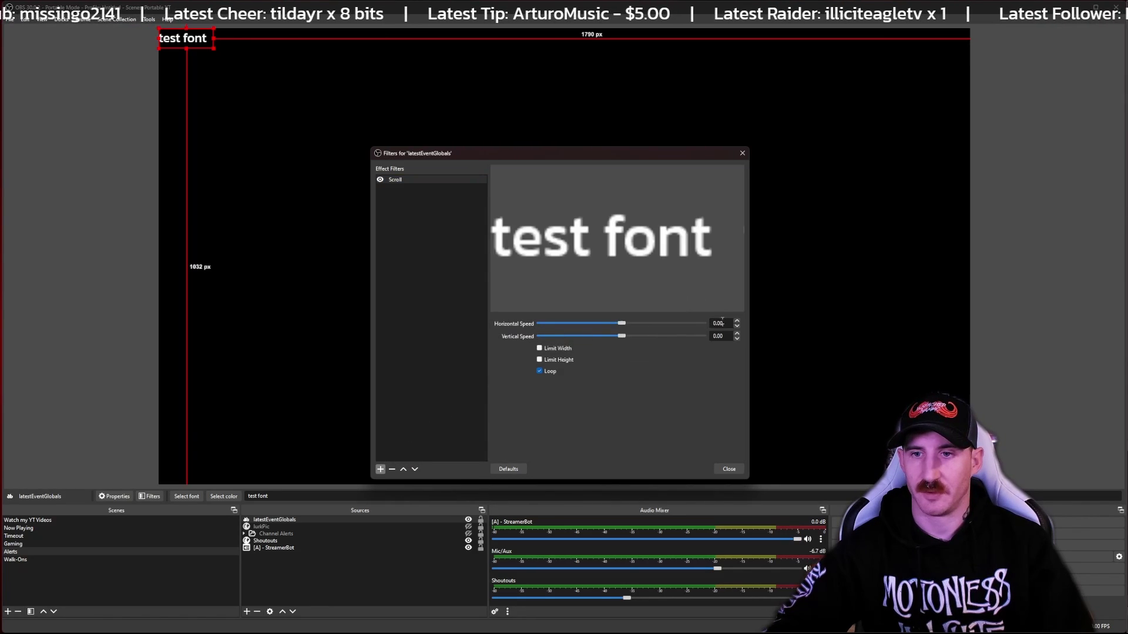
pyautogui.write('40')
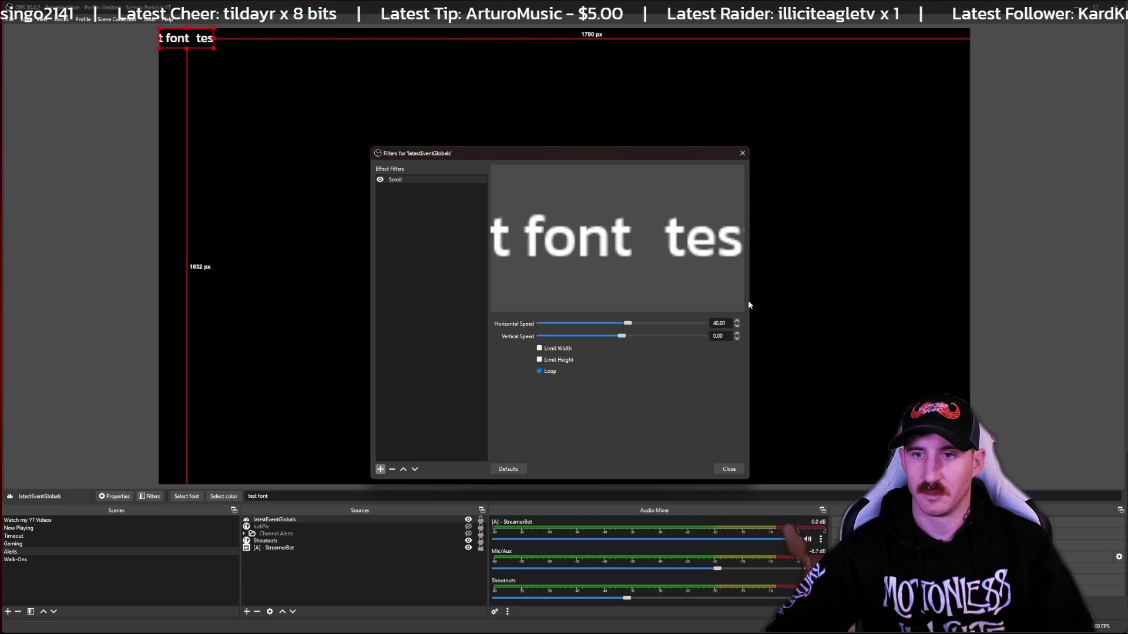
pyautogui.press('Return')
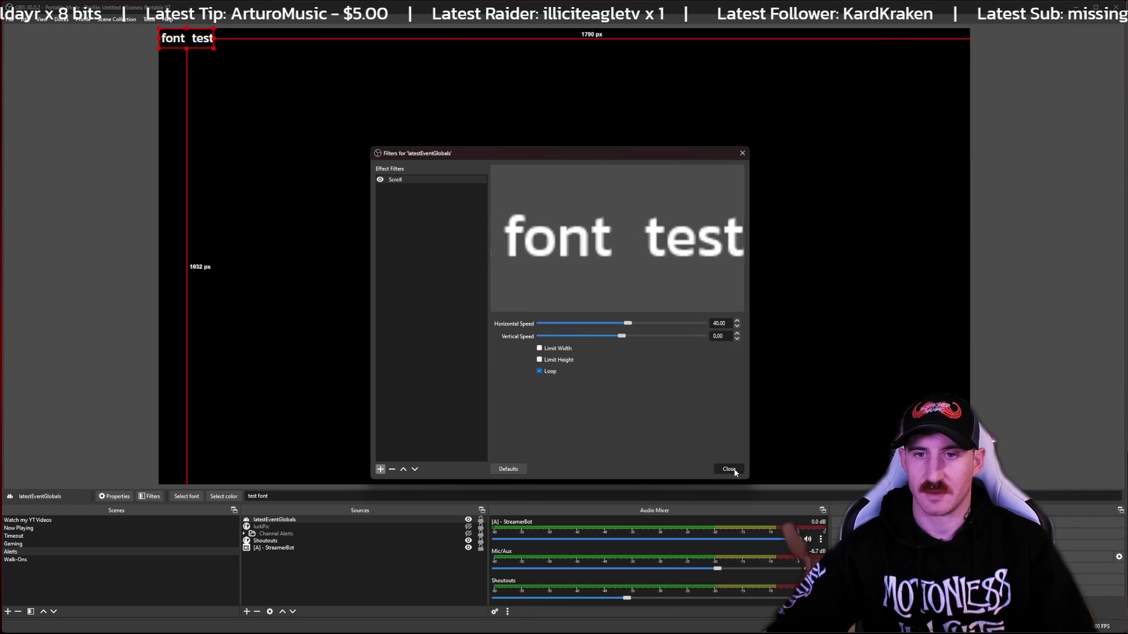
pyautogui.click(731, 471)
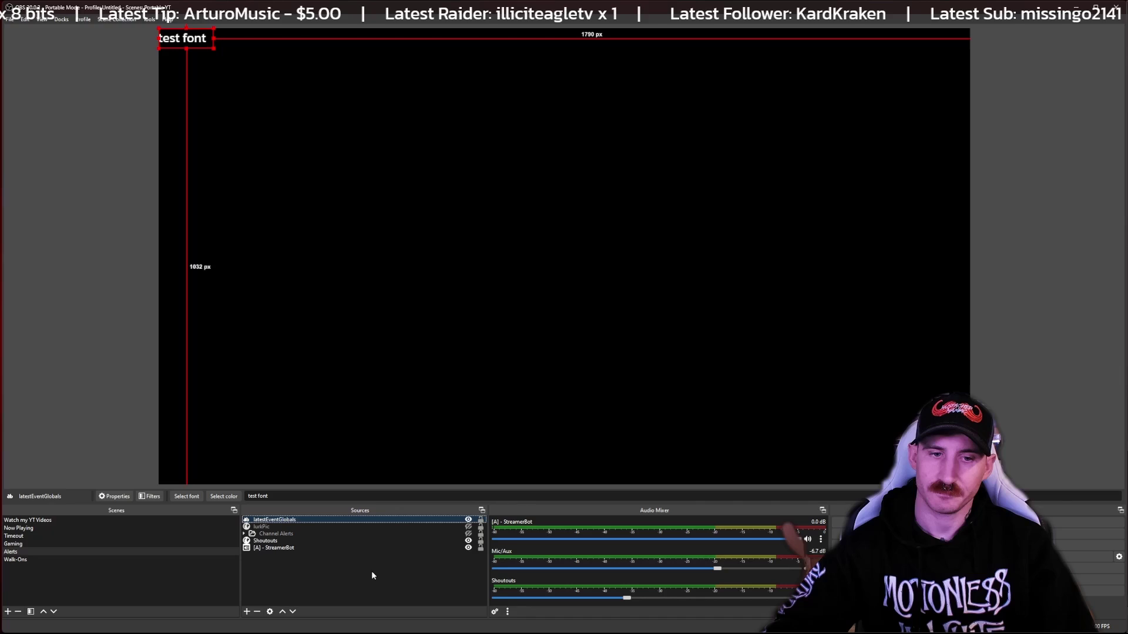
# Step: Switch to Streamer.bot and insert a Global (Set) sub-action after the Play Sound sub-action of the Cheer action
pyautogui.click(1075, 11)
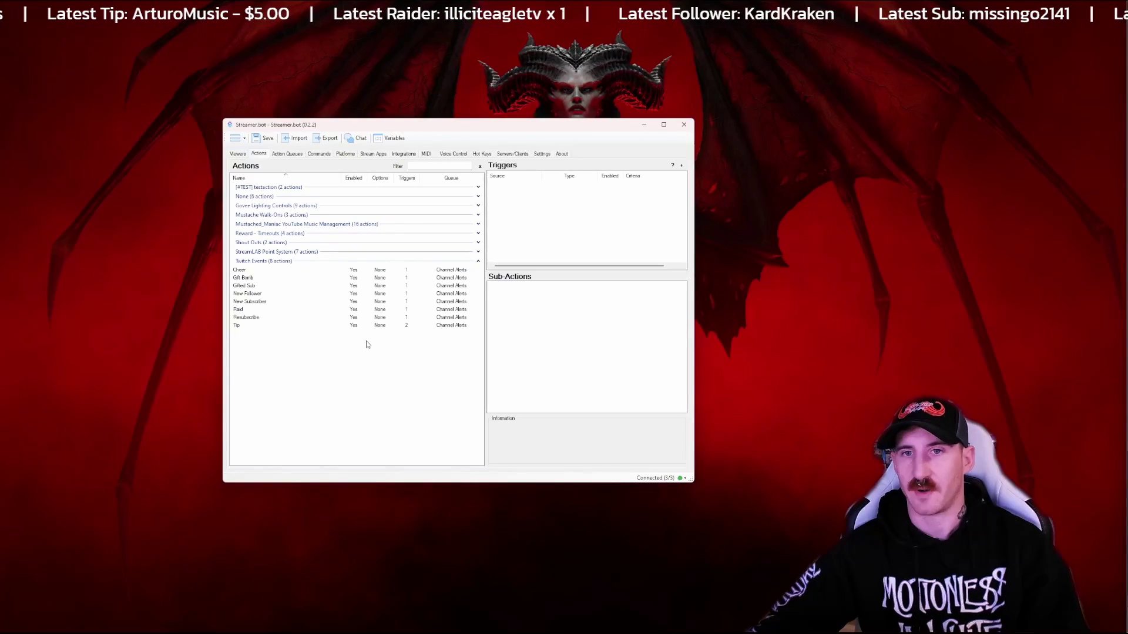
pyautogui.click(246, 270)
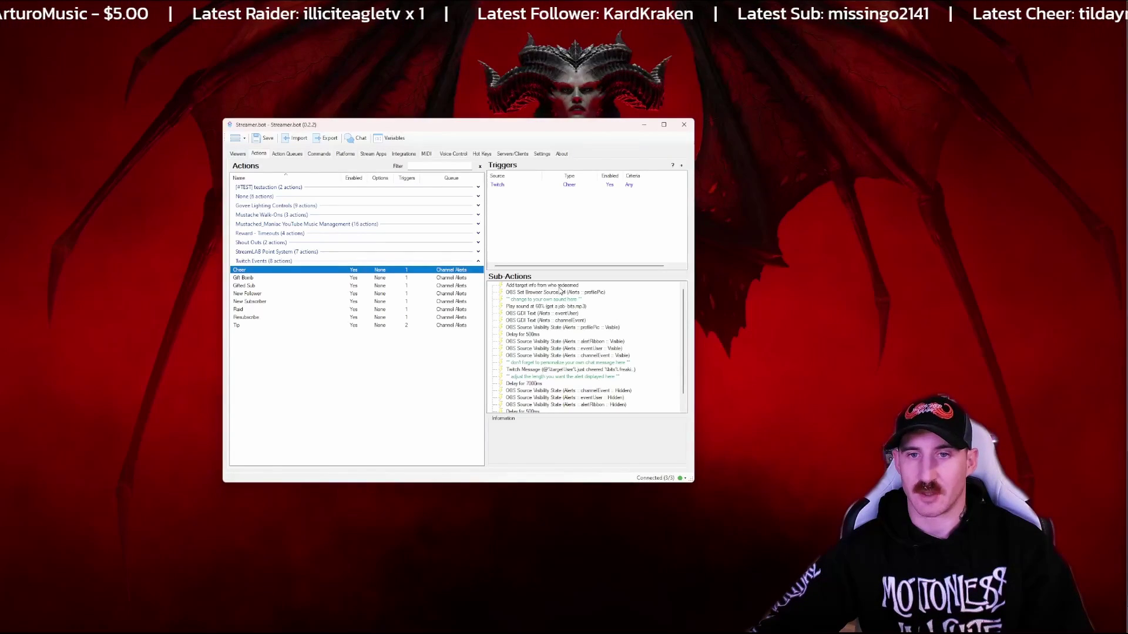
pyautogui.rightClick(617, 308)
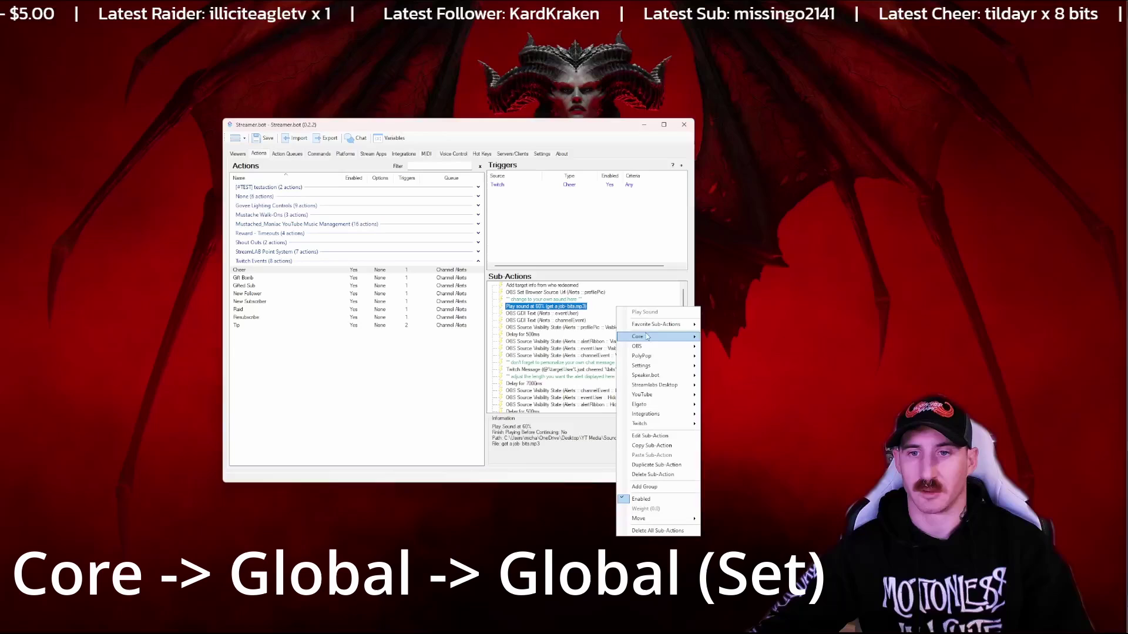
pyautogui.moveTo(675, 337)
pyautogui.moveTo(739, 401)
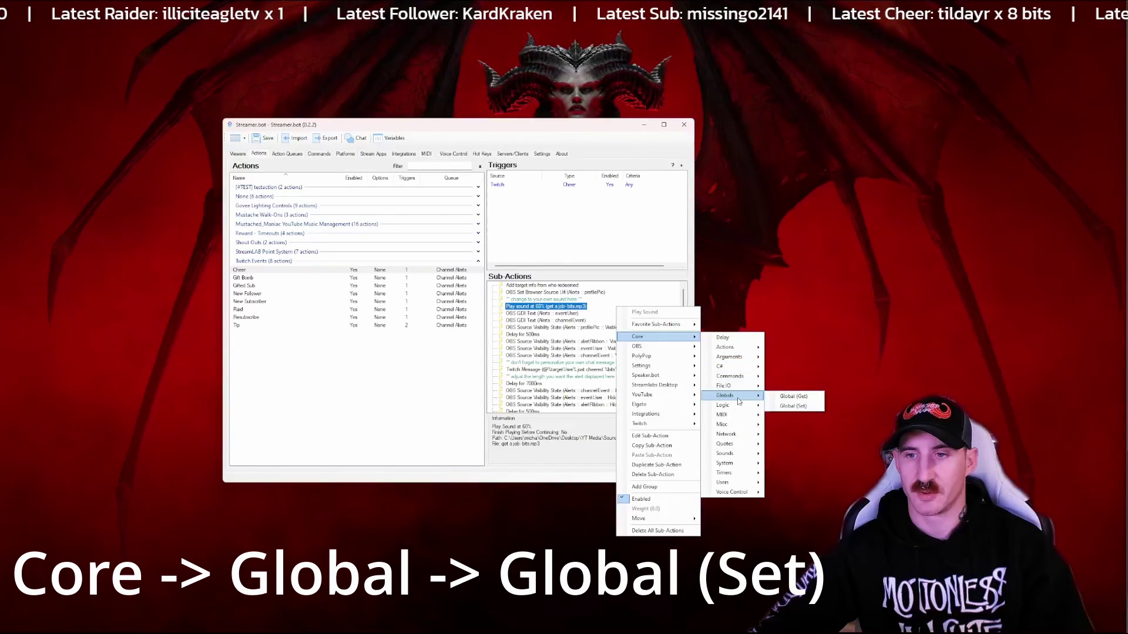
pyautogui.click(801, 406)
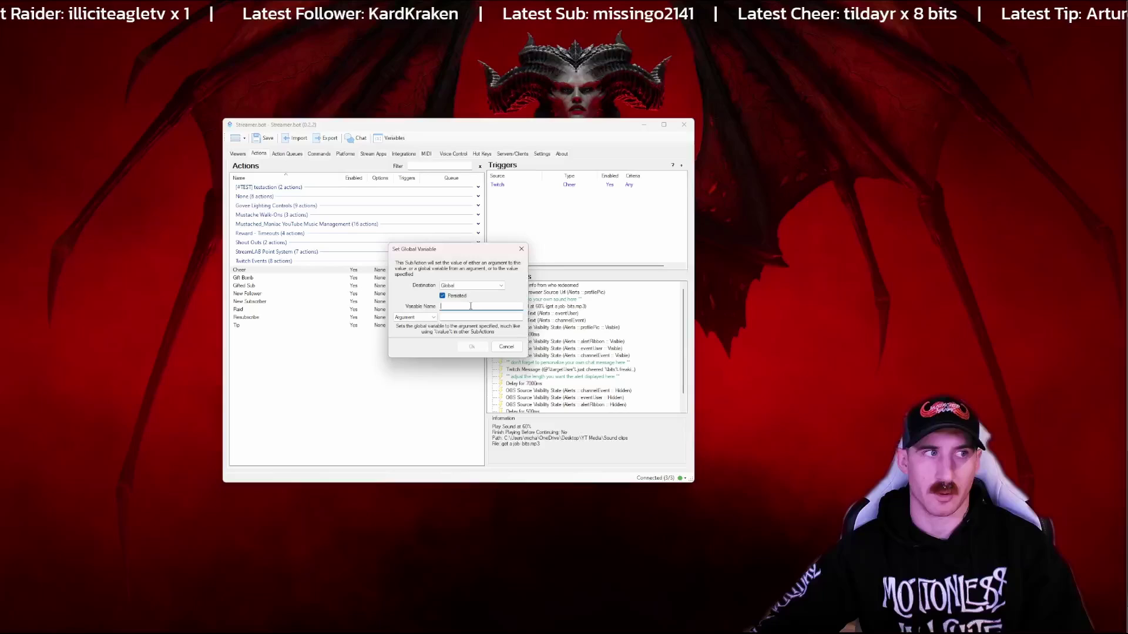
# Step: Configure the sub-action to set the persisted global variable latestCheerName from the argument targetUser
pyautogui.write('late')
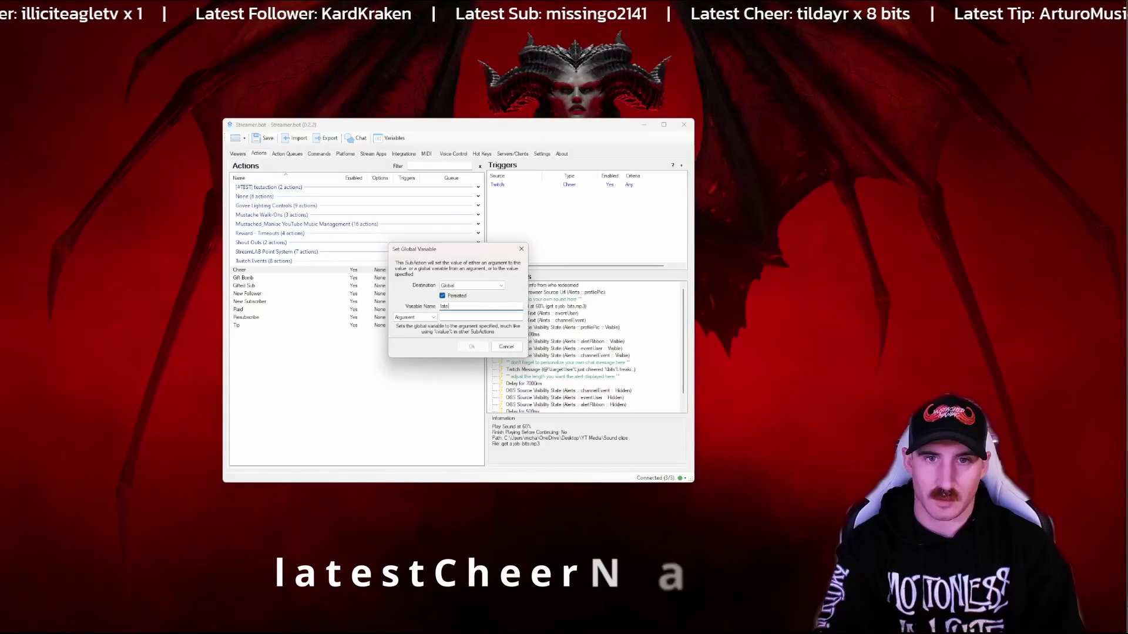
pyautogui.write('stChee')
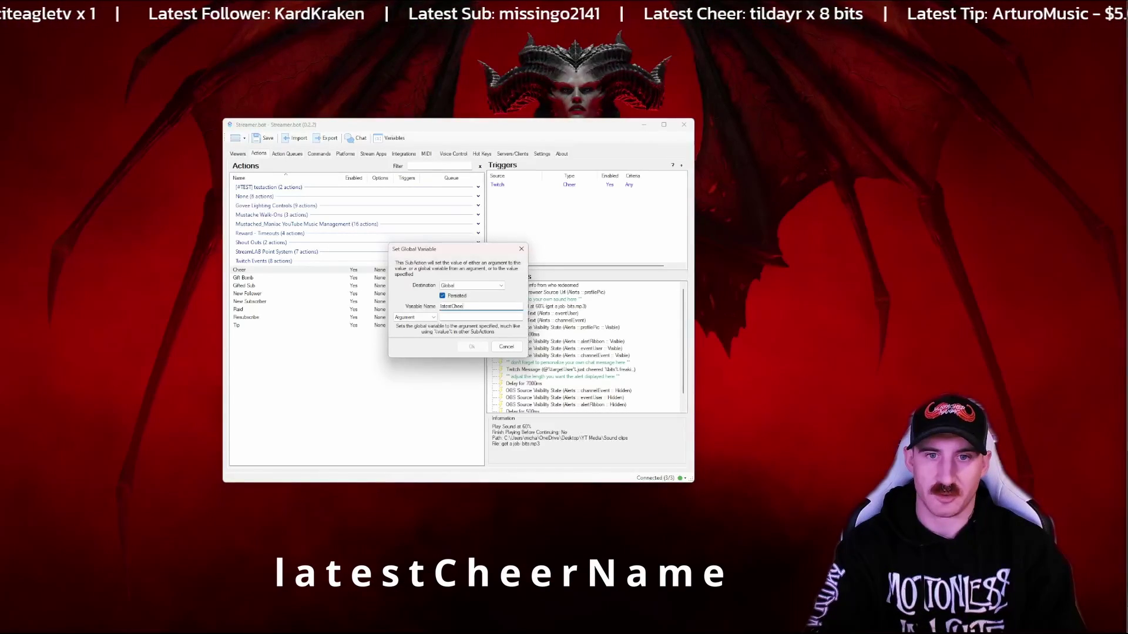
pyautogui.write('rName')
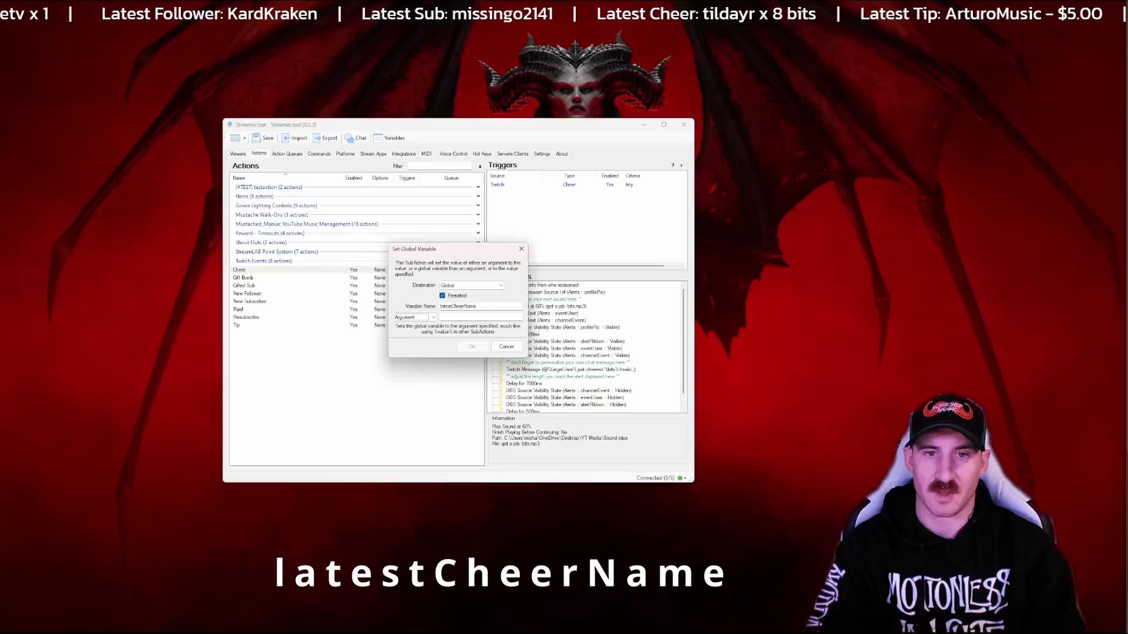
pyautogui.press('Tab')
pyautogui.write('target')
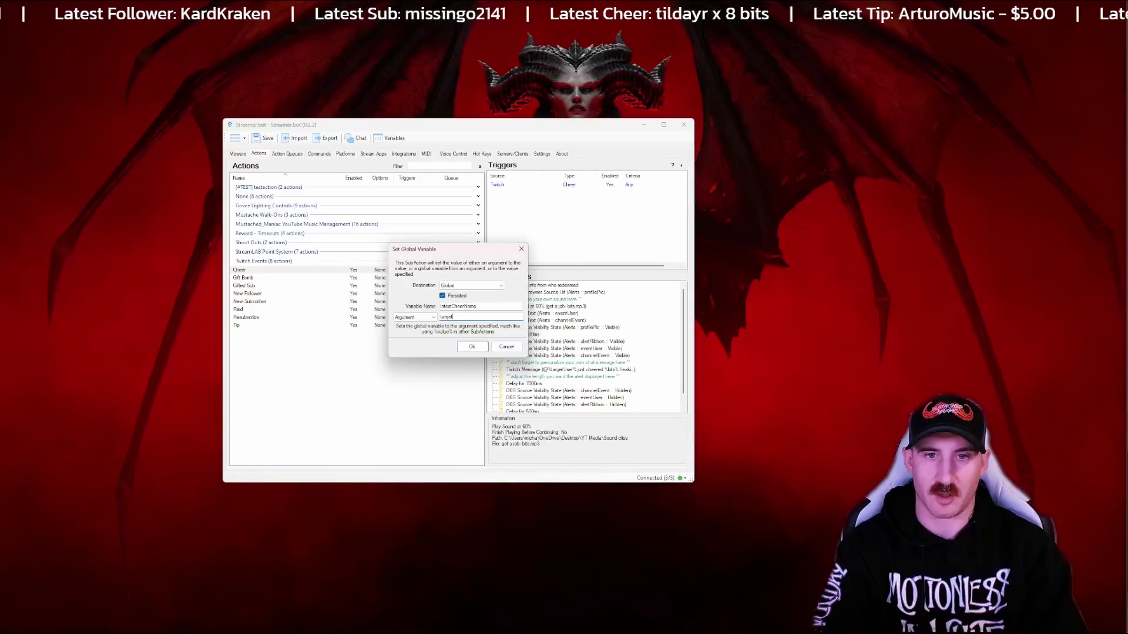
pyautogui.write('User')
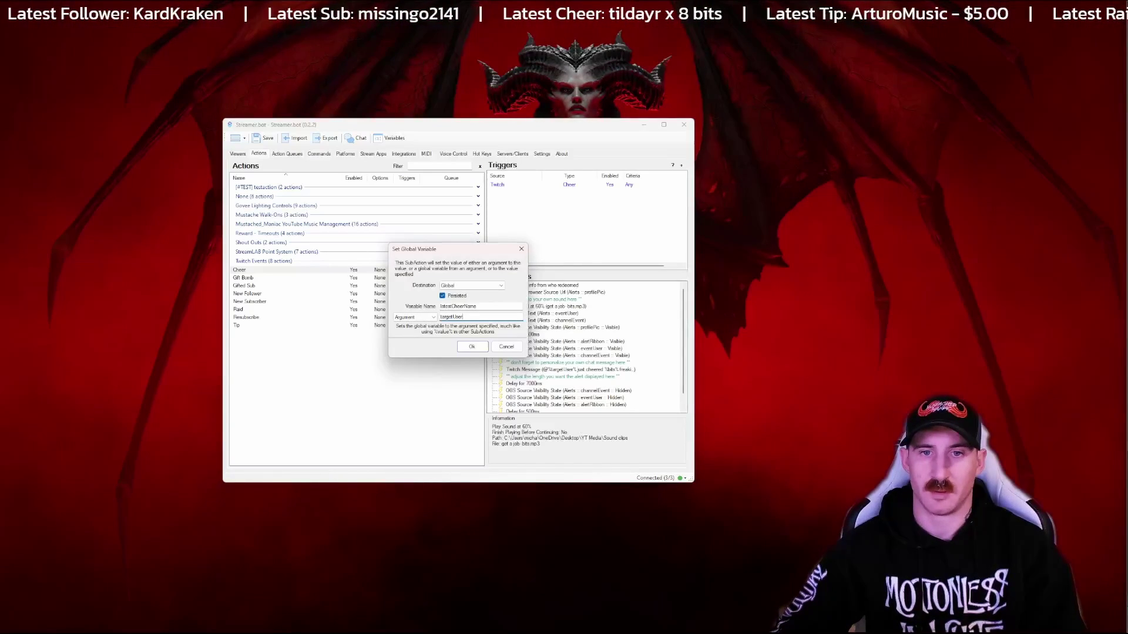
pyautogui.press('Return')
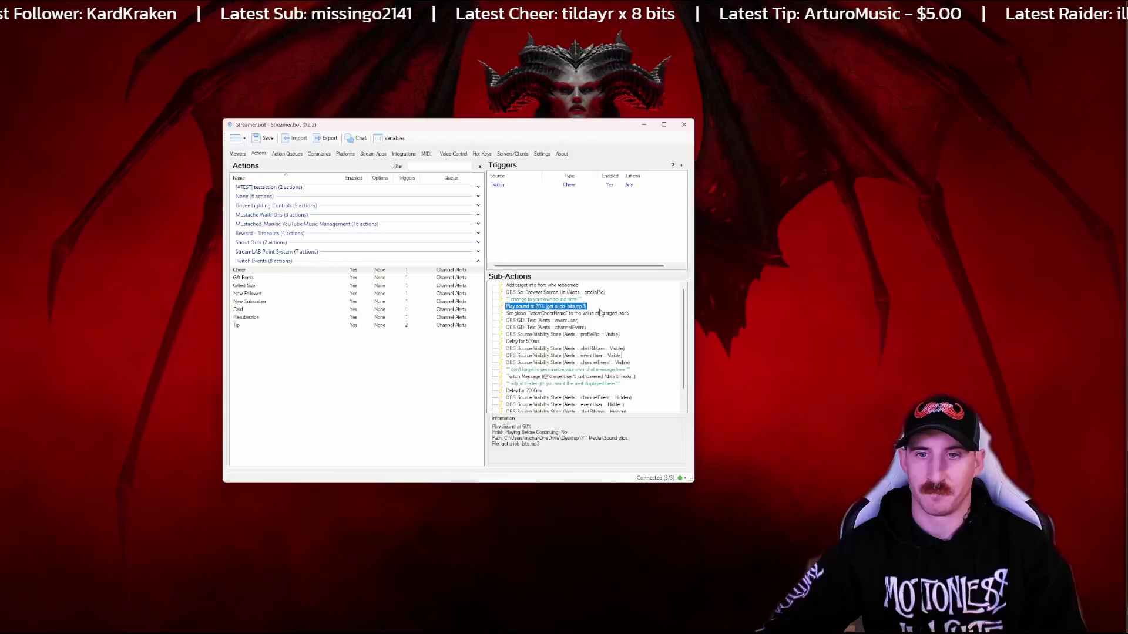
# Step: Add a Global (Set) sub-action after latestCheerName in the Cheer action, setting the persisted global variable latestBits from the argument bits
pyautogui.rightClick(641, 315)
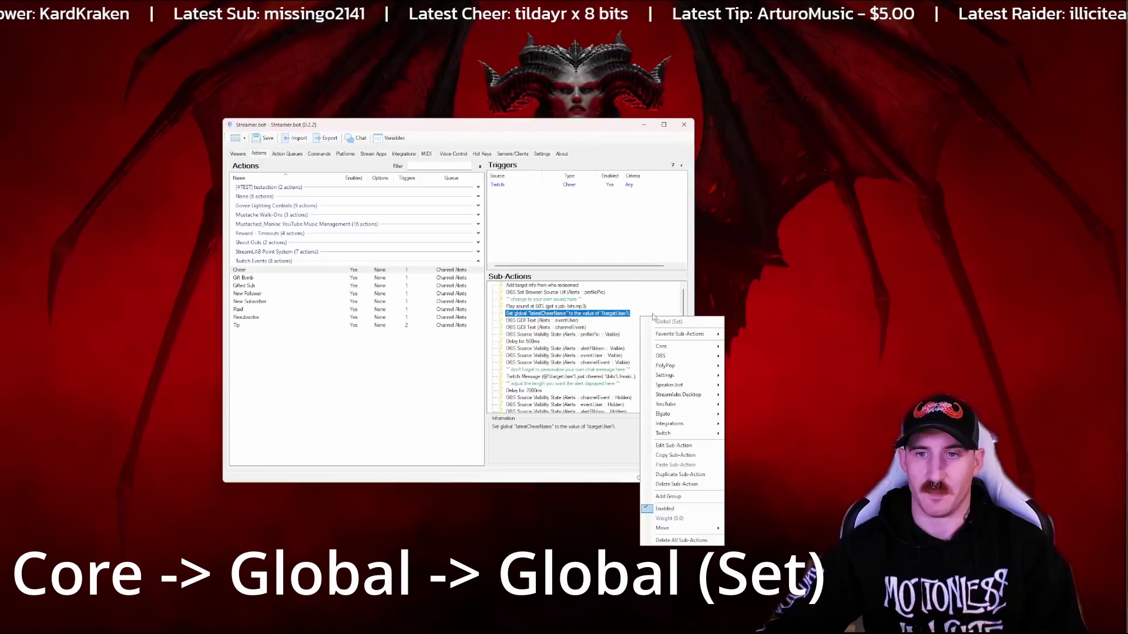
pyautogui.moveTo(683, 350)
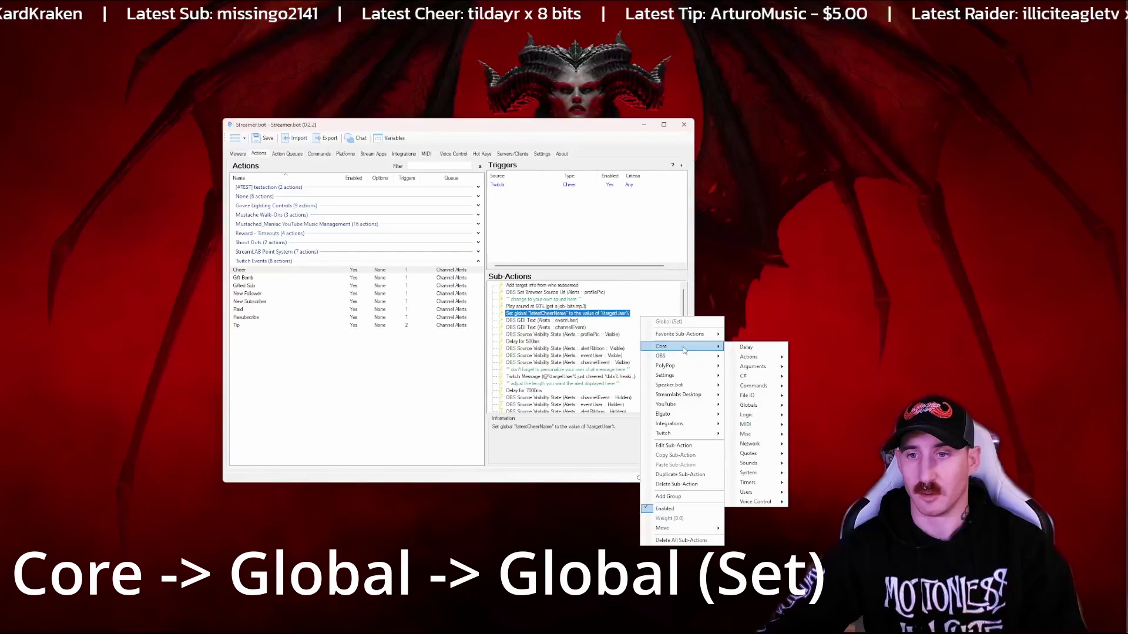
pyautogui.moveTo(763, 405)
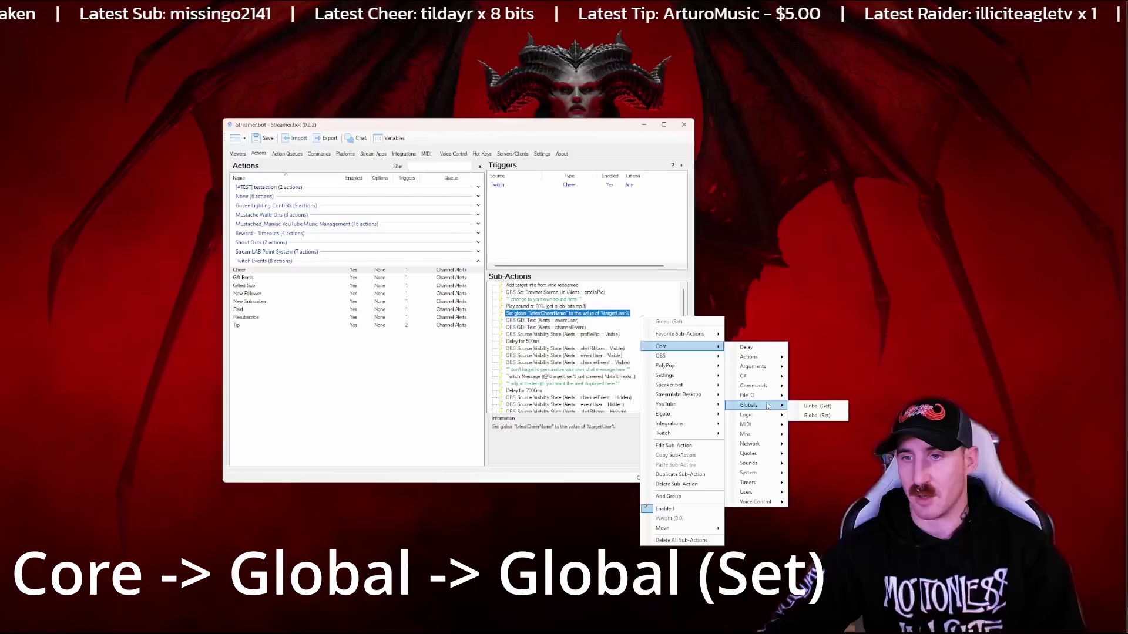
pyautogui.click(811, 416)
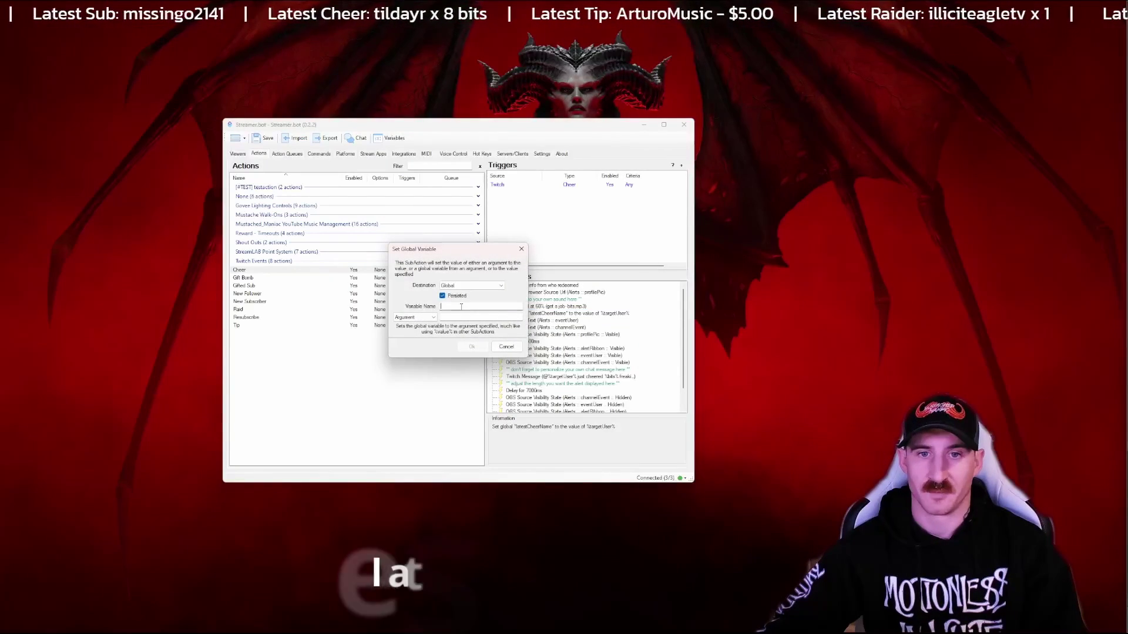
pyautogui.write('latest')
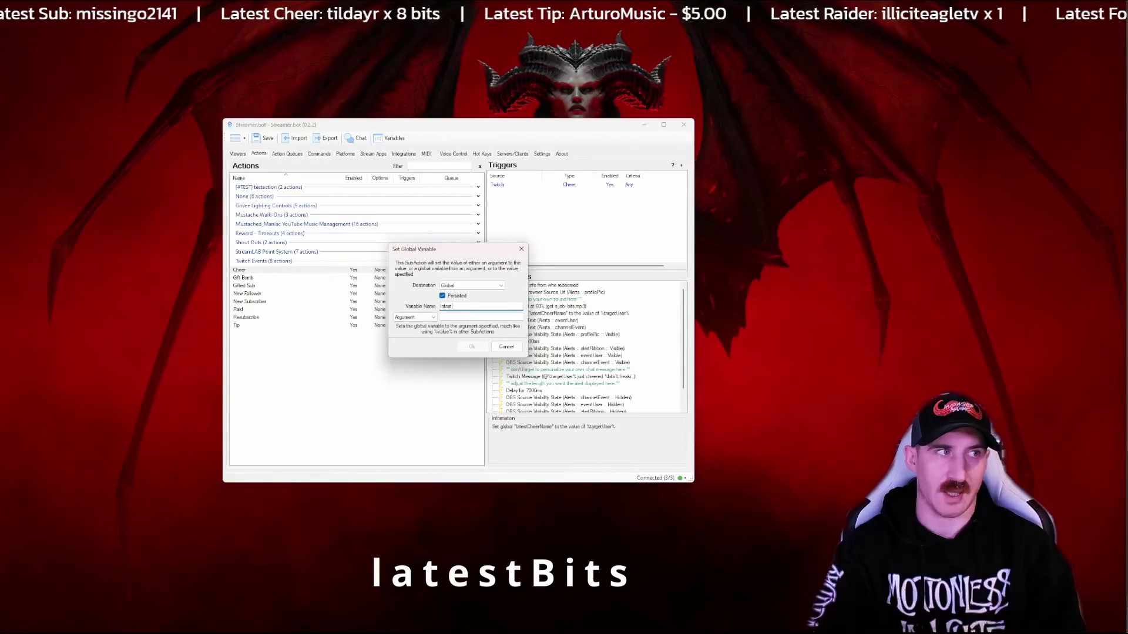
pyautogui.write('Bits')
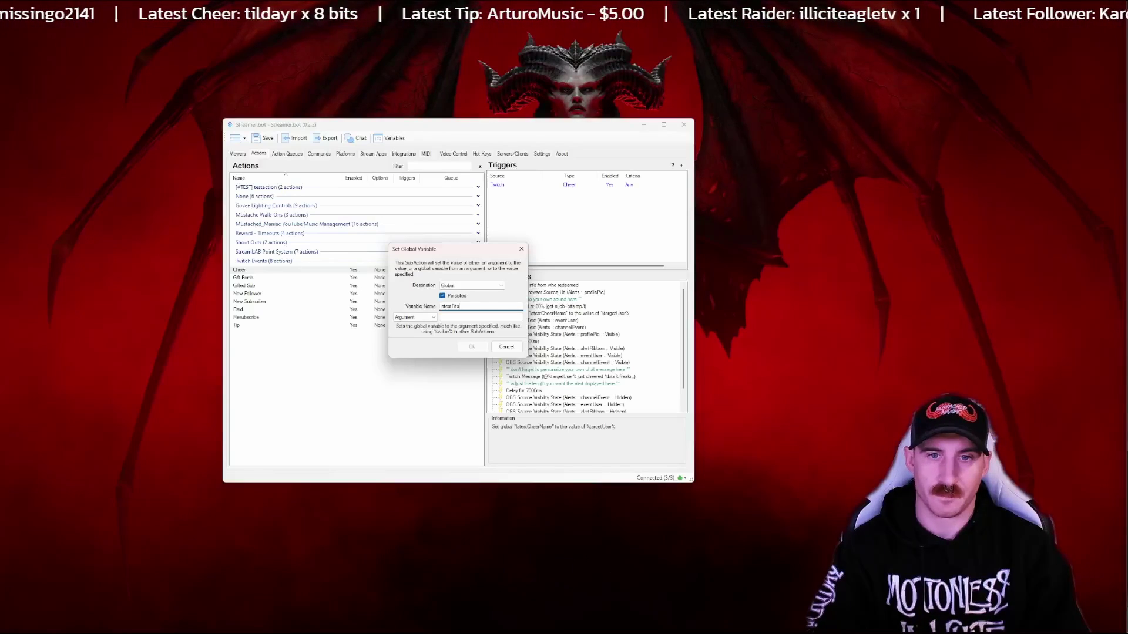
pyautogui.press('Tab')
pyautogui.write('bits')
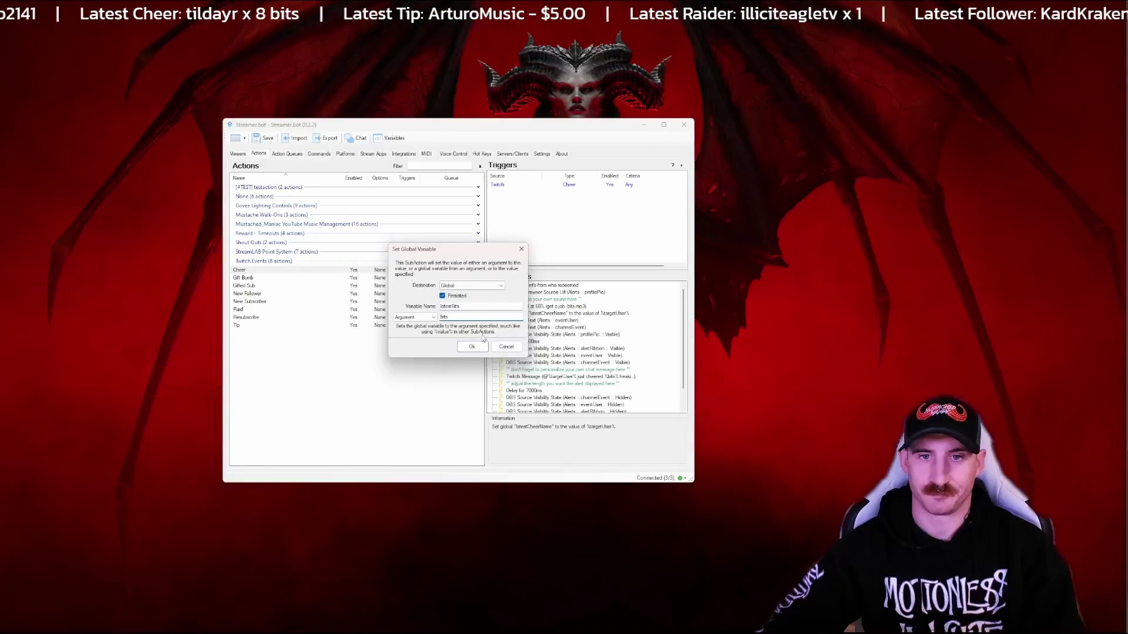
pyautogui.click(472, 347)
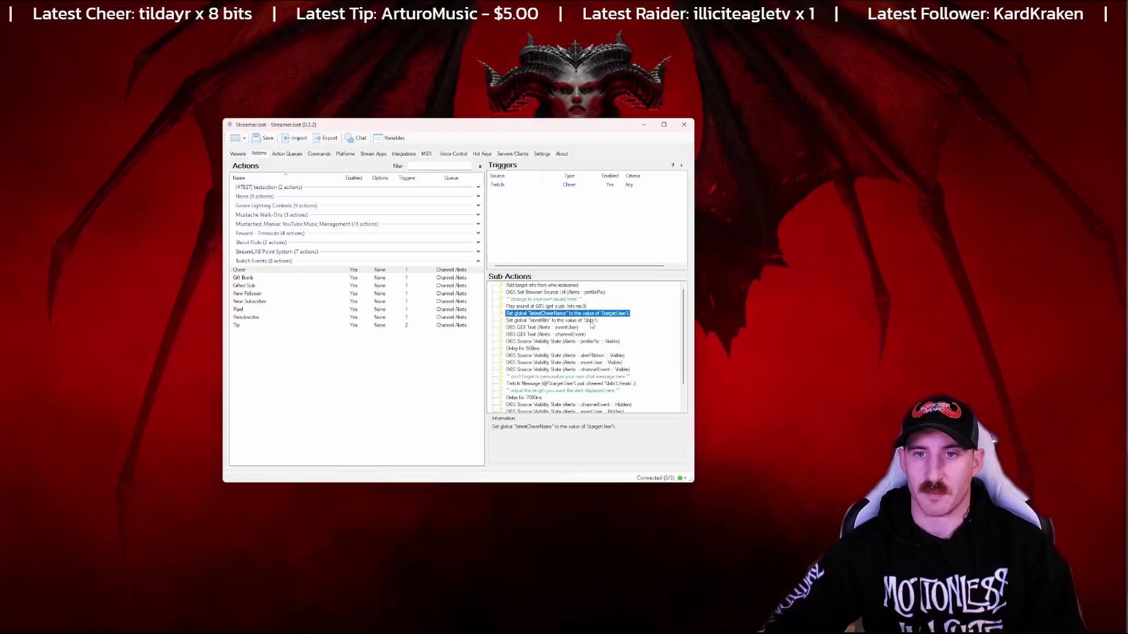
# Step: Insert an OBS Set GDI Text sub-action after the eventUser text in the Cheer action, targeting source latestEventGlobals in scene Alerts
pyautogui.click(649, 328)
pyautogui.rightClick(637, 330)
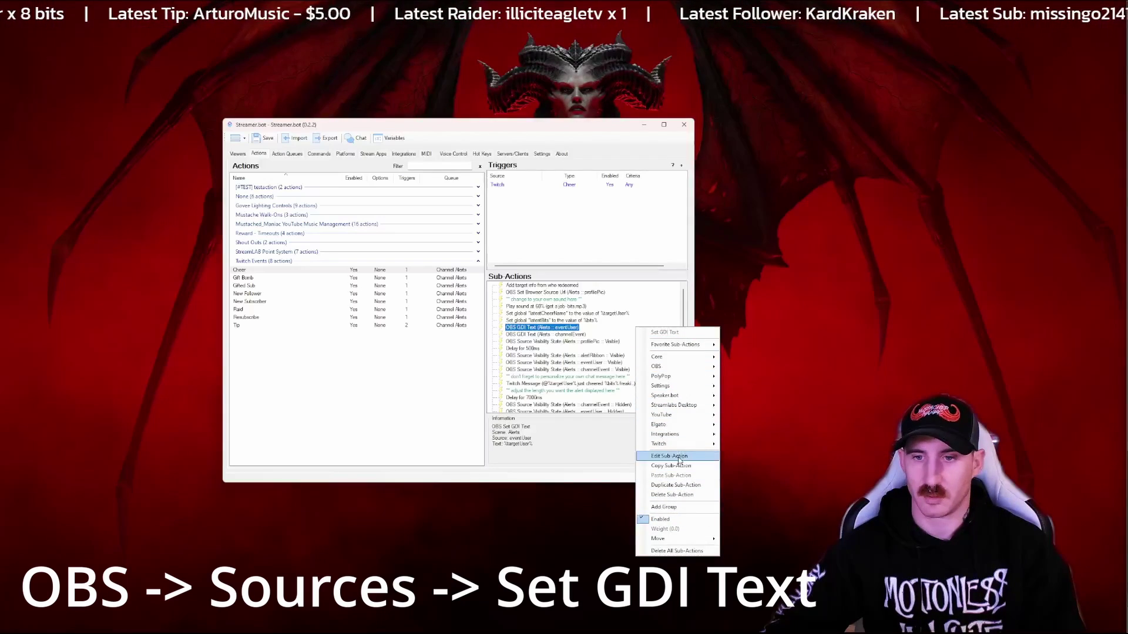
pyautogui.moveTo(687, 368)
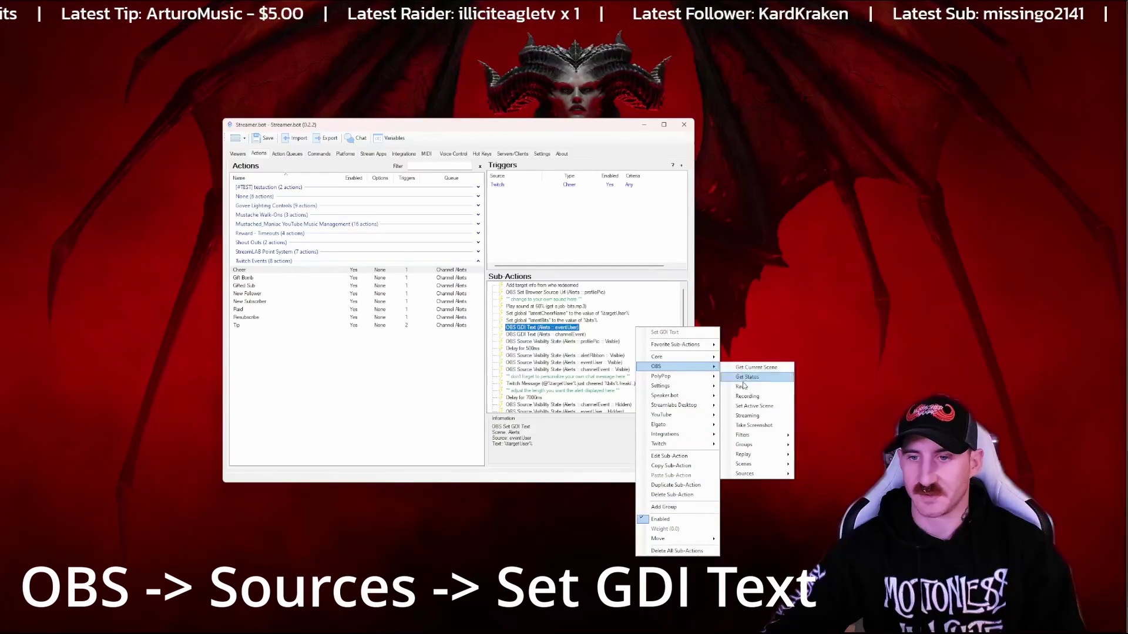
pyautogui.moveTo(756, 475)
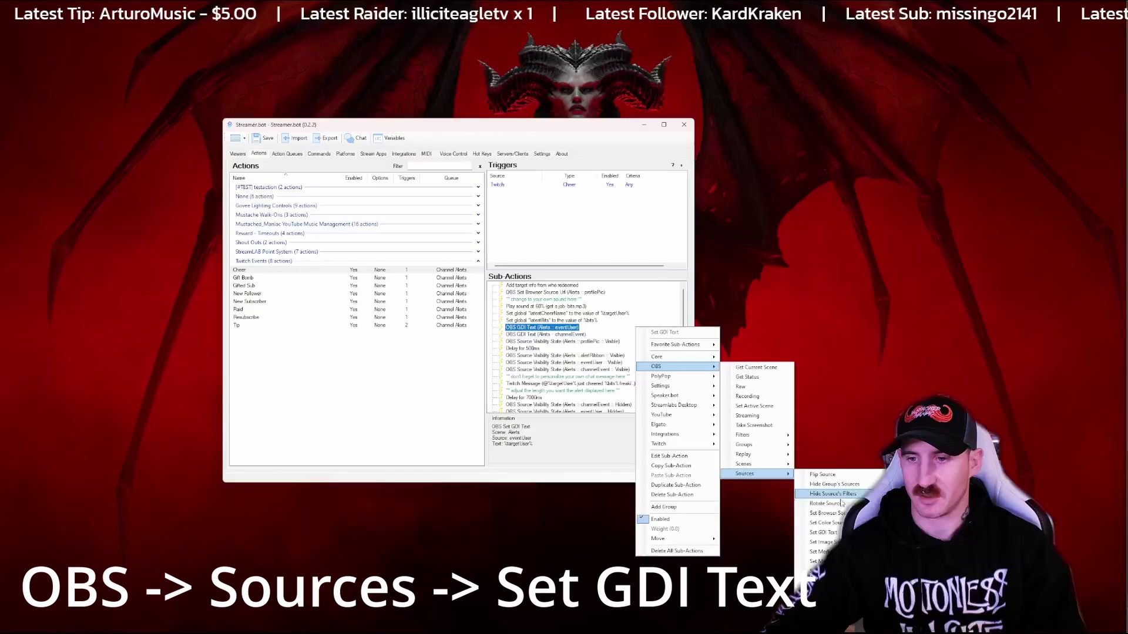
pyautogui.click(823, 532)
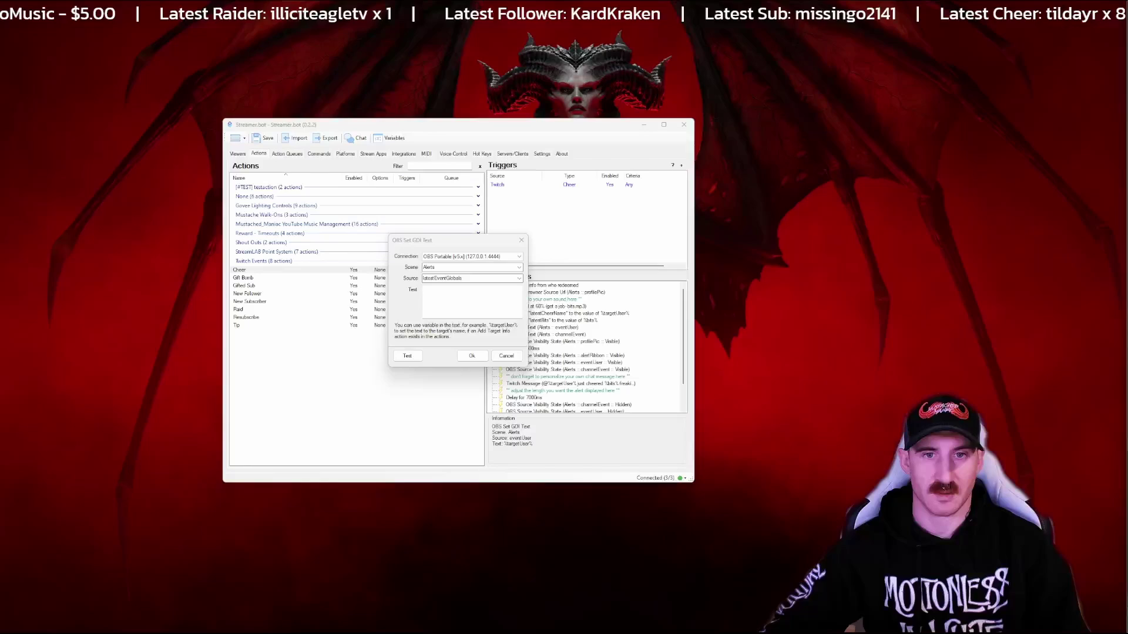
# Step: Paste the ticker text with the latest follower, sub, cheer, tip and raider variables, and move the sub-action directly above the eventUser text
pyautogui.click(436, 296)
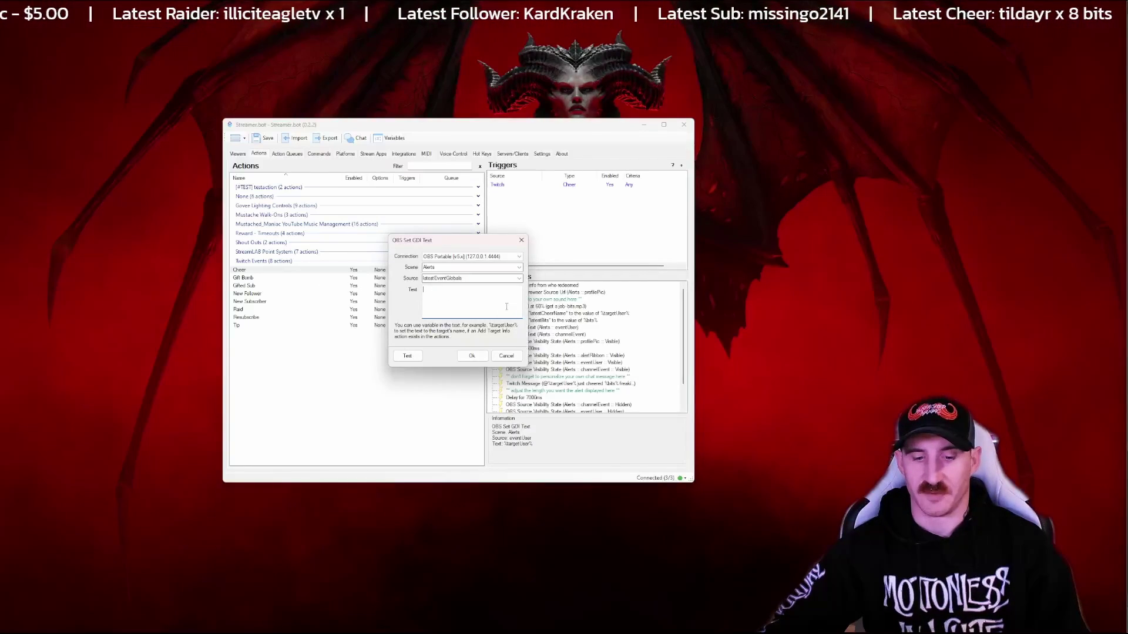
pyautogui.hotkey('ctrl', 'v')
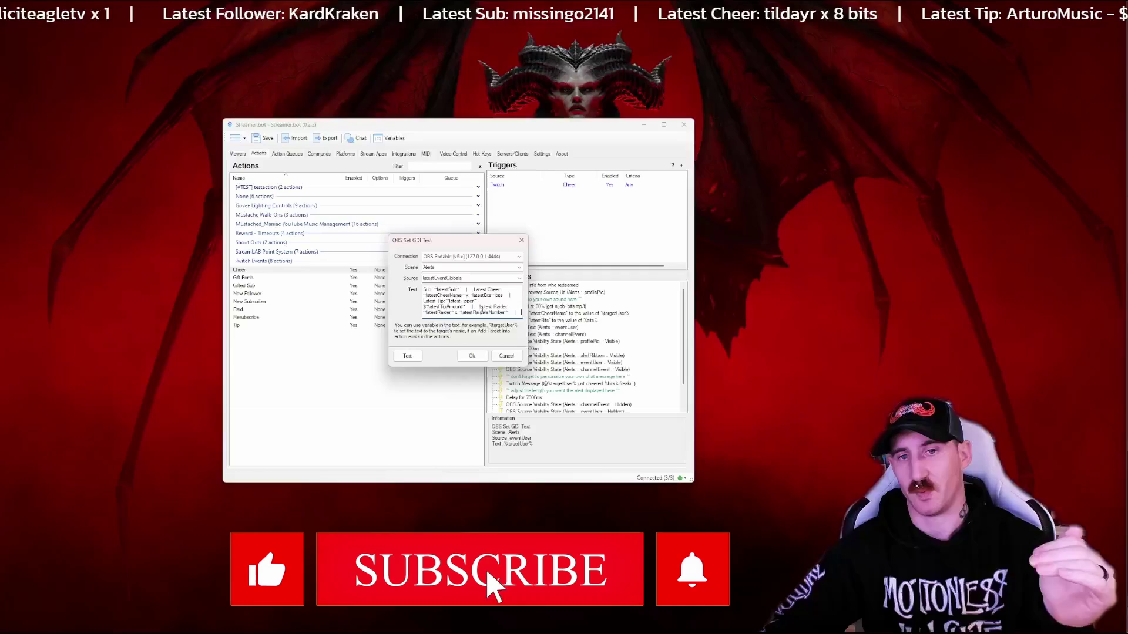
pyautogui.click(472, 356)
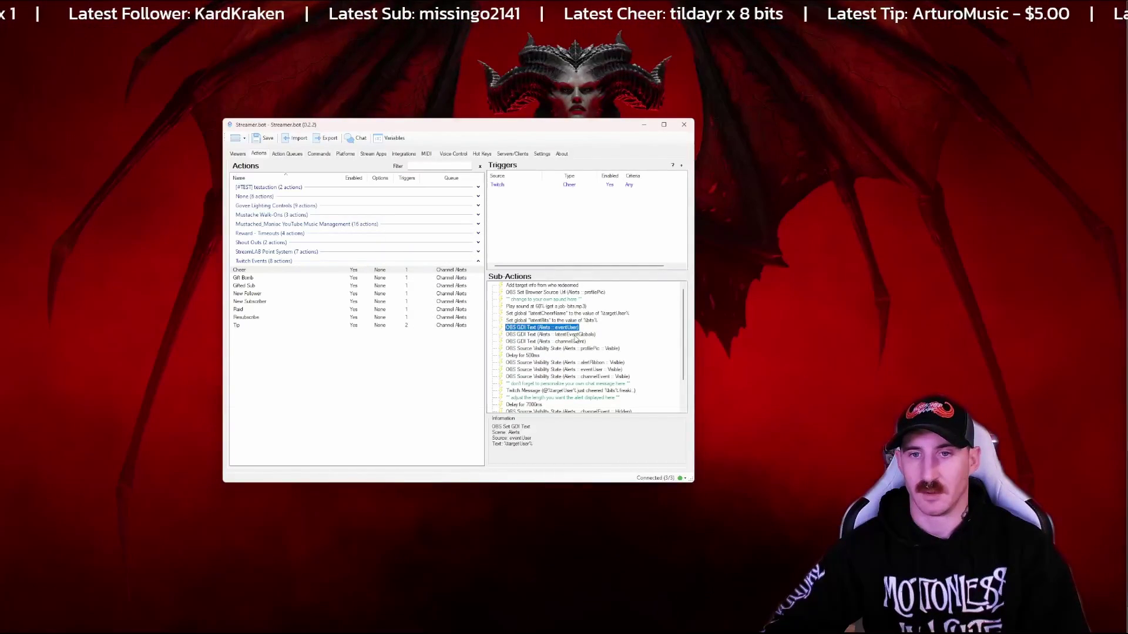
pyautogui.click(574, 334)
pyautogui.moveTo(577, 330); pyautogui.dragTo(580, 327)
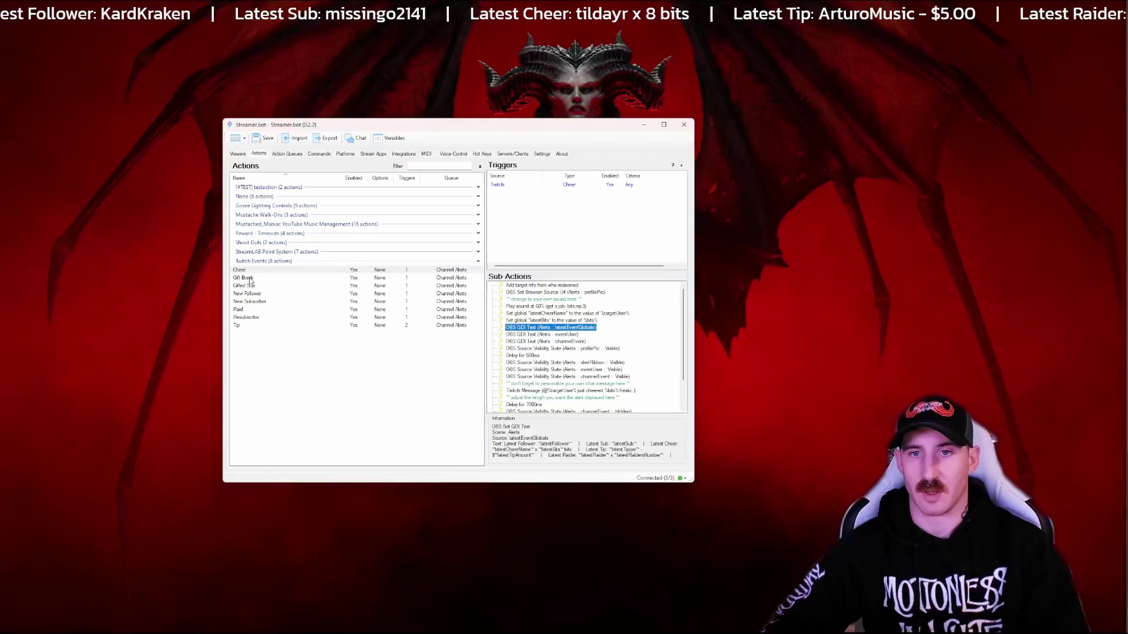
# Step: Insert a Global (Set) sub-action after the eventUser text sub-action of the New Follower action
pyautogui.click(253, 296)
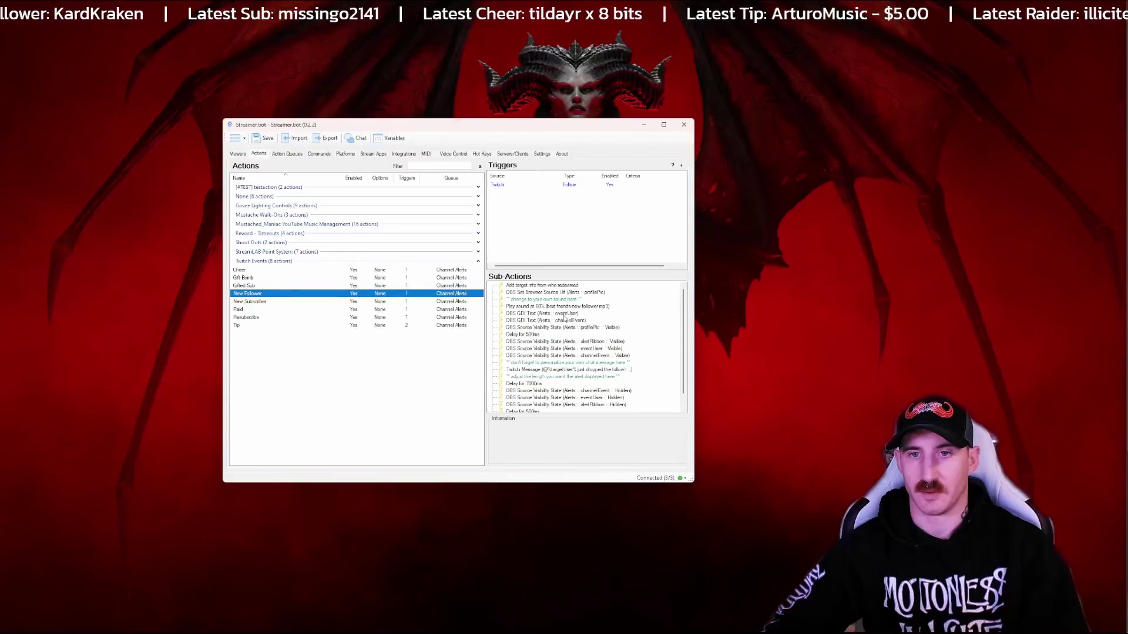
pyautogui.click(626, 315)
pyautogui.rightClick(625, 315)
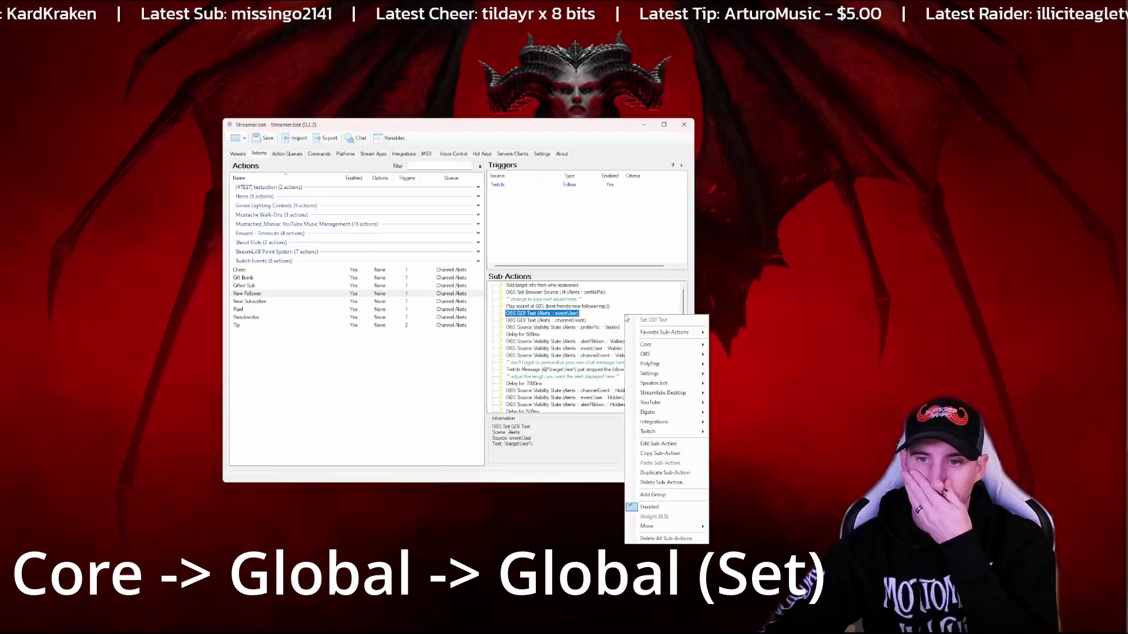
pyautogui.moveTo(664, 354)
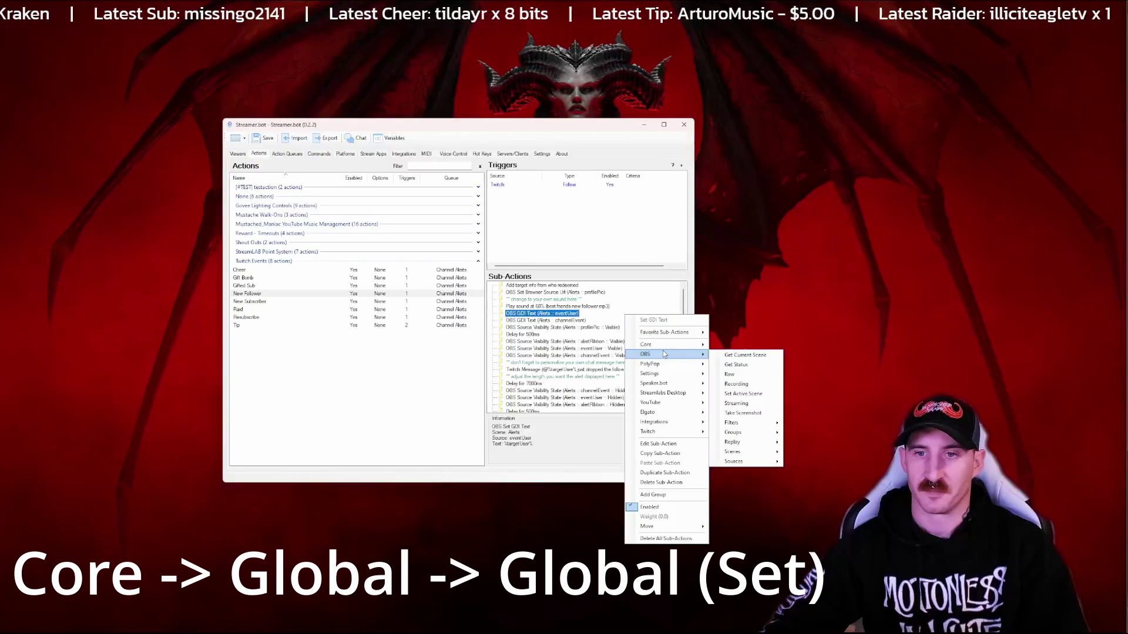
pyautogui.moveTo(735, 404)
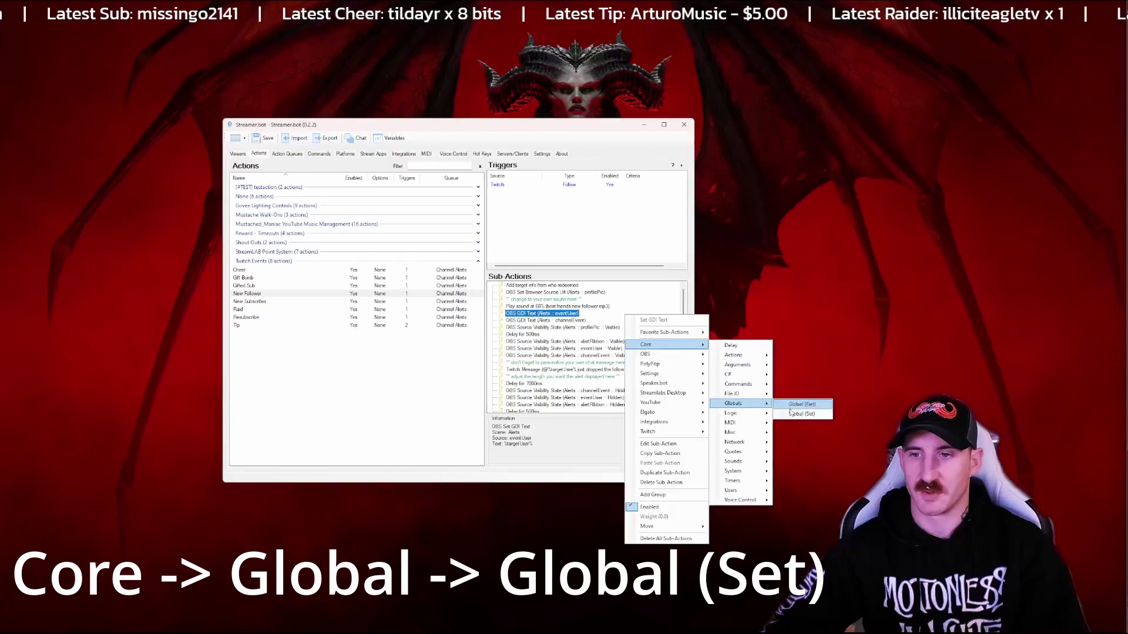
pyautogui.click(802, 413)
# Step: Set the persisted global variable latestFollower from the argument targetUser, and move this sub-action above the eventUser text
pyautogui.click(462, 306)
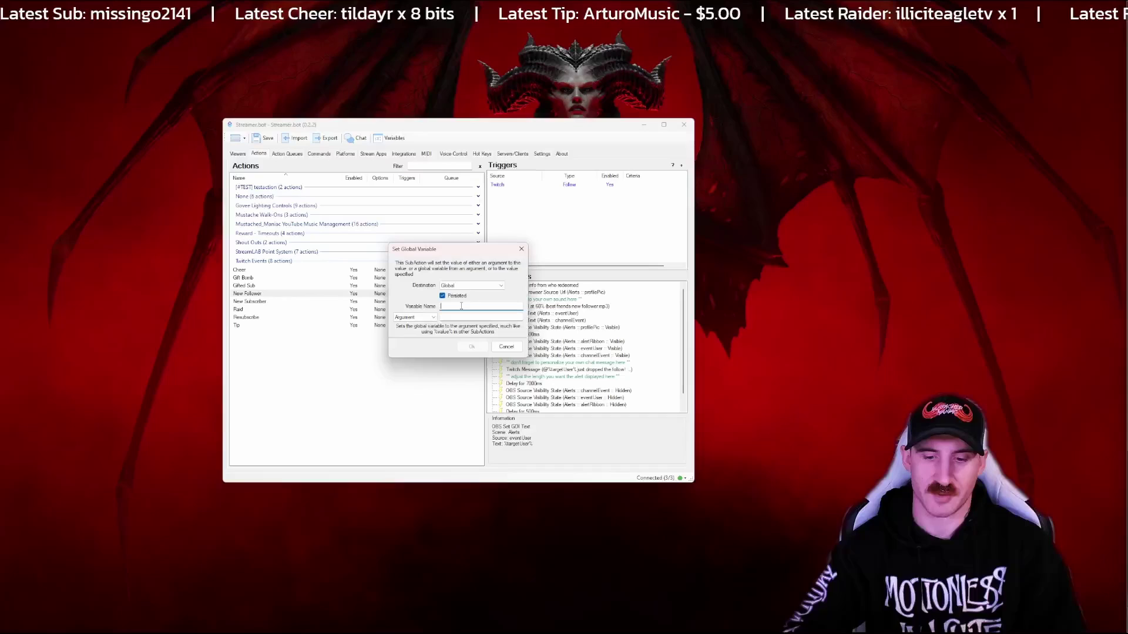
pyautogui.write('latestFoll')
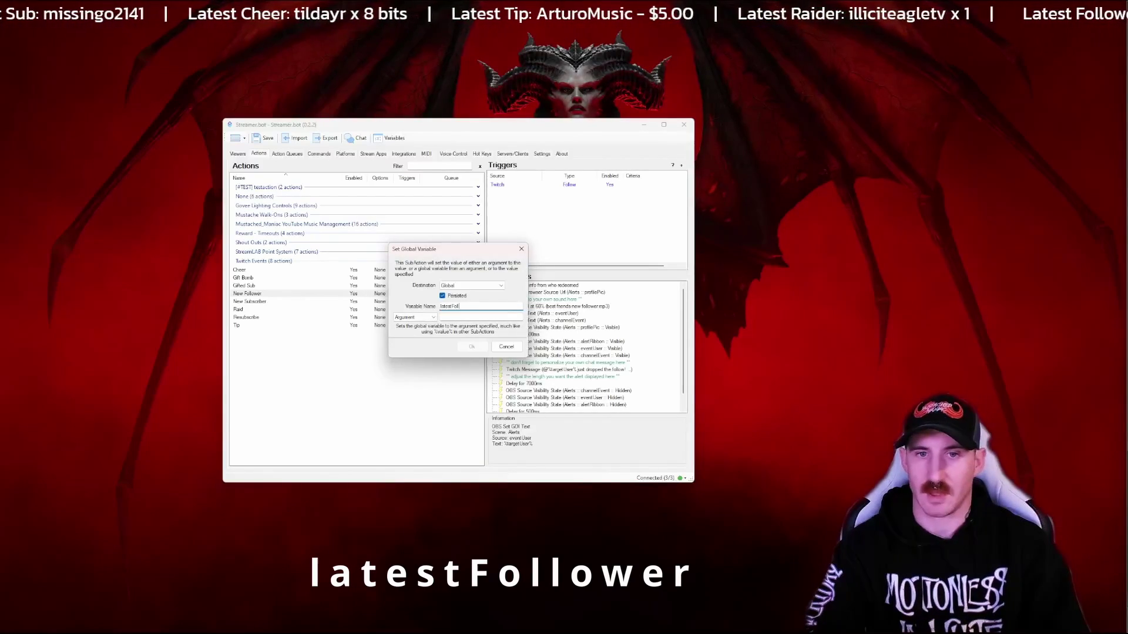
pyautogui.write('ower')
pyautogui.press('Tab')
pyautogui.press('Tab')
pyautogui.write('la')
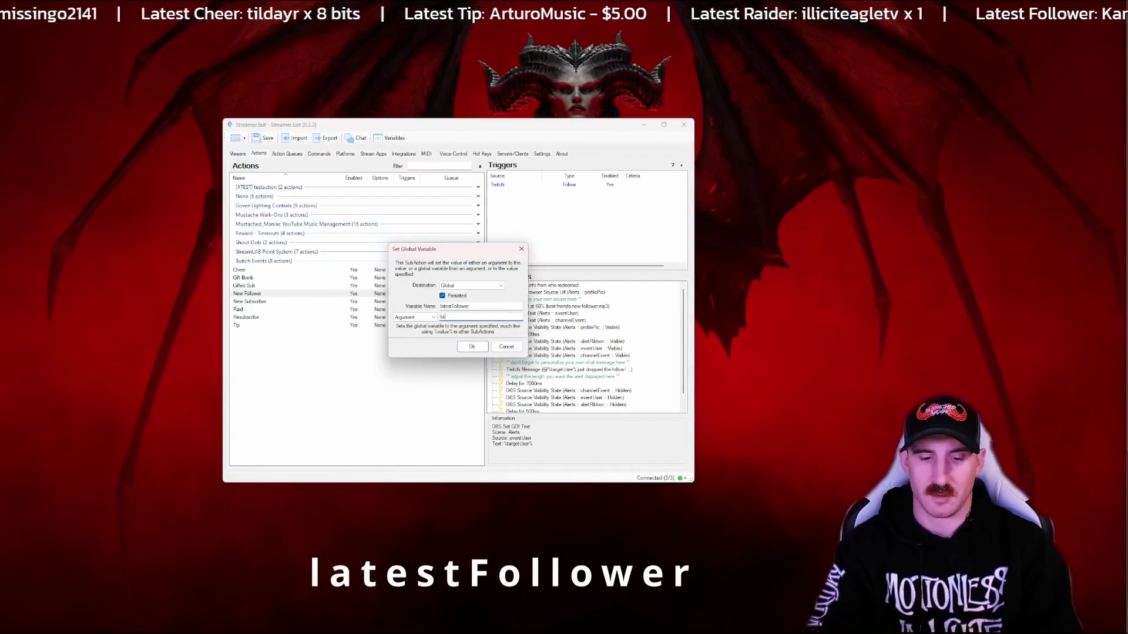
pyautogui.write('rgetUser')
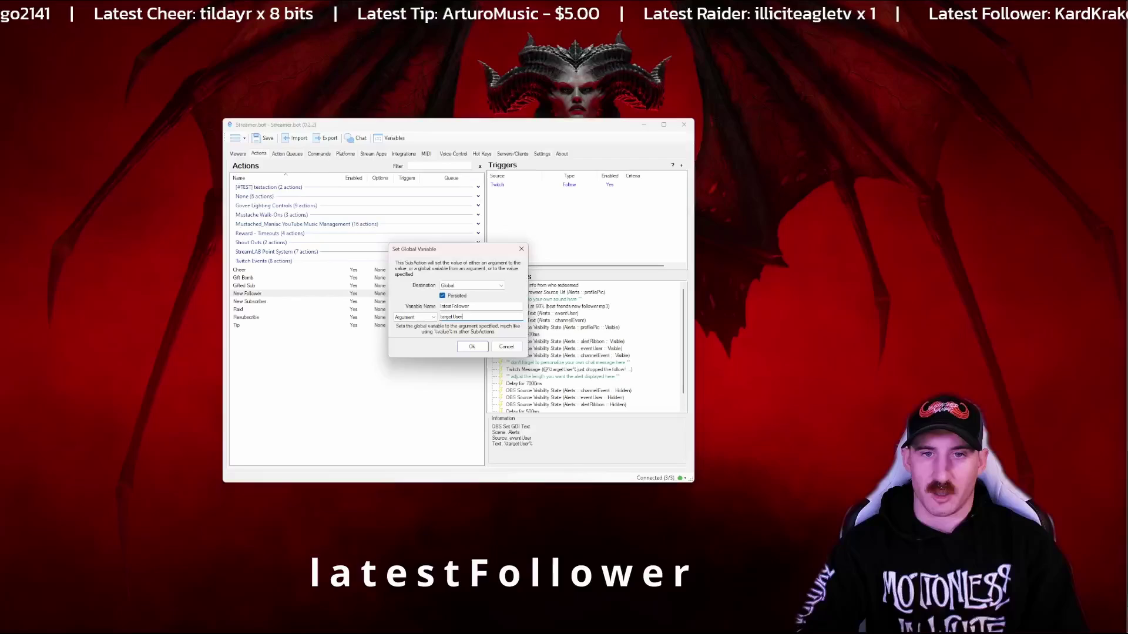
pyautogui.click(473, 347)
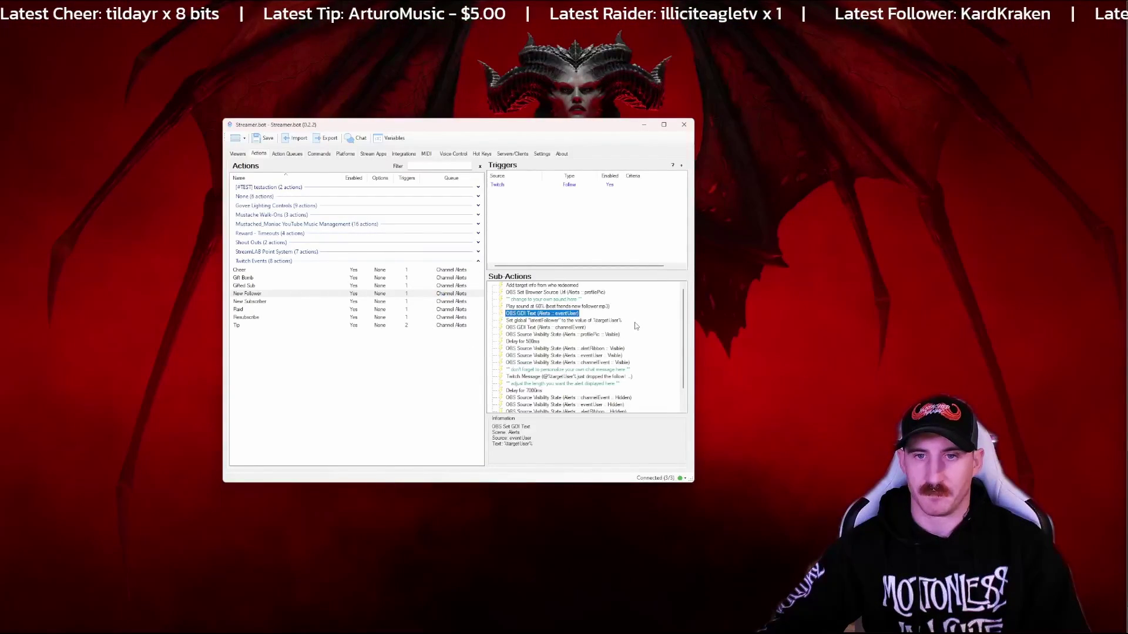
pyautogui.moveTo(623, 321); pyautogui.dragTo(623, 313)
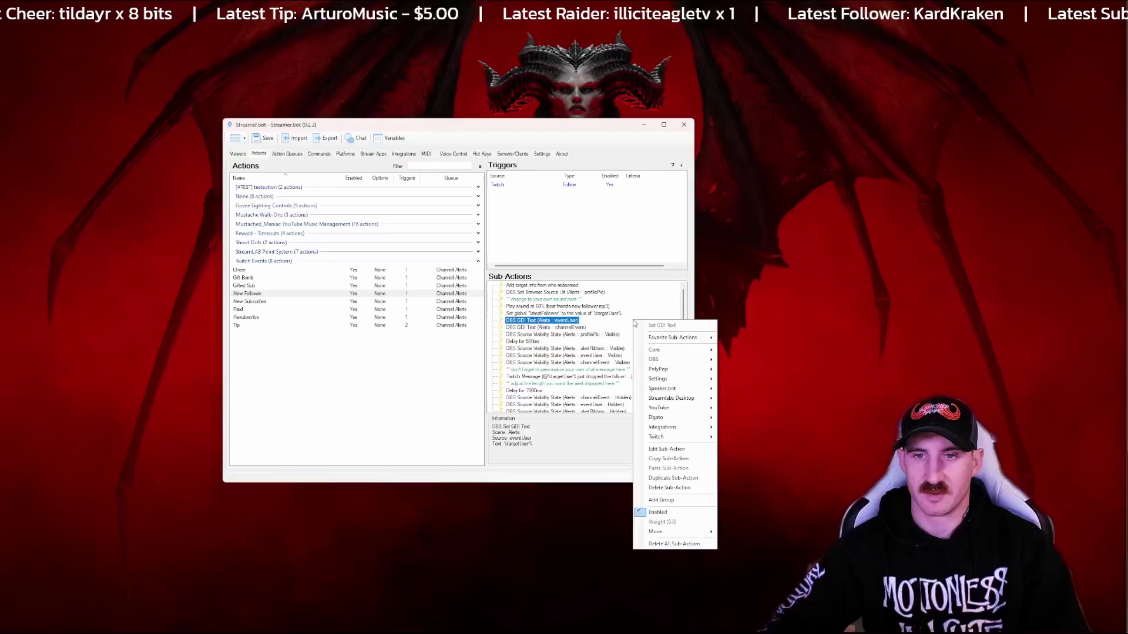
# Step: Add an OBS Set GDI Text sub-action writing the pasted ticker text to latestEventGlobals in scene Alerts, and move it above the eventUser text
pyautogui.rightClick(633, 321)
pyautogui.moveTo(669, 360)
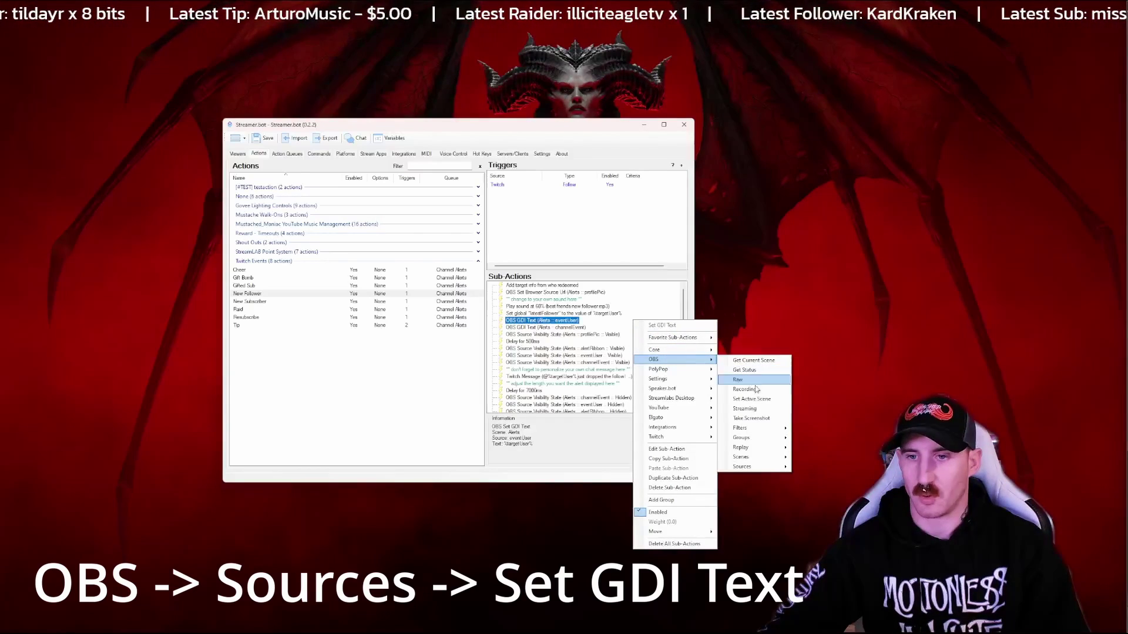
pyautogui.moveTo(764, 469)
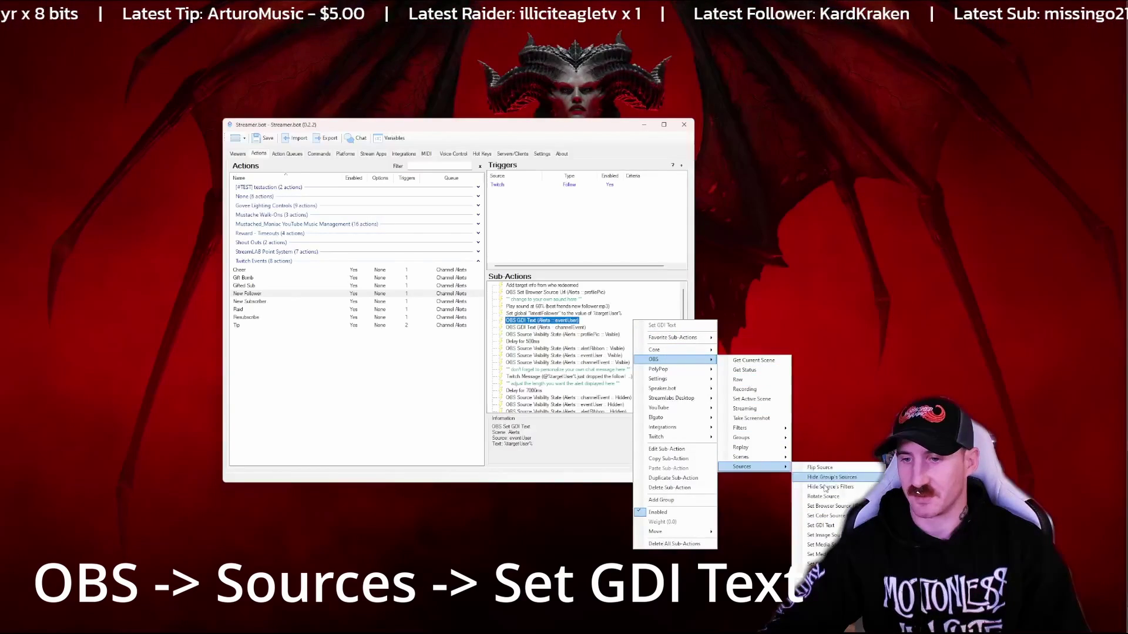
pyautogui.click(821, 526)
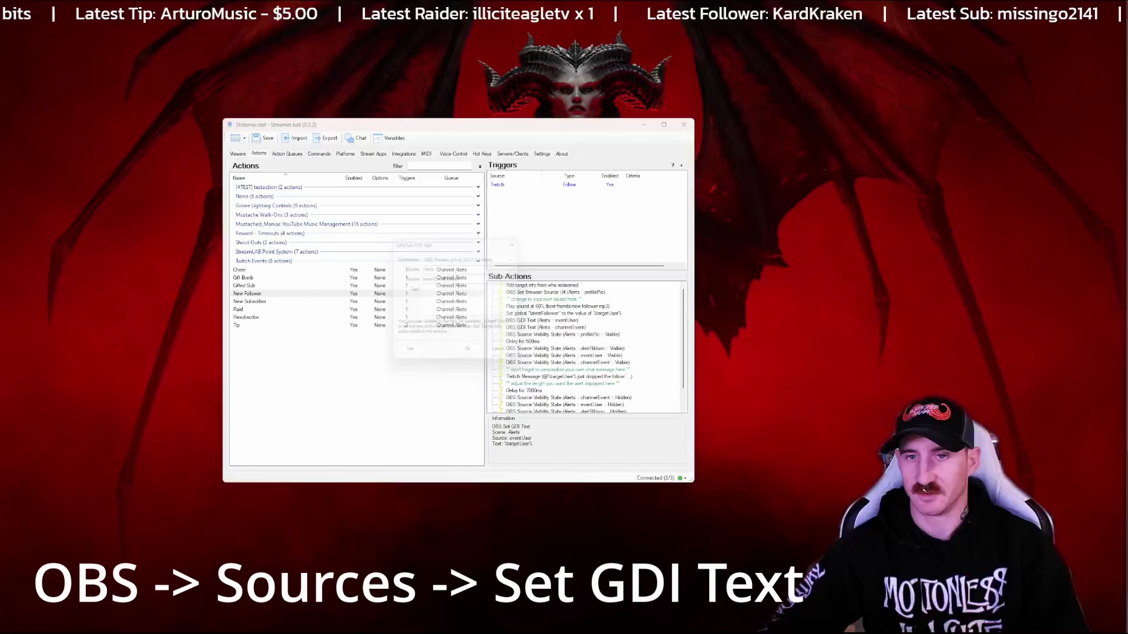
pyautogui.click(441, 289)
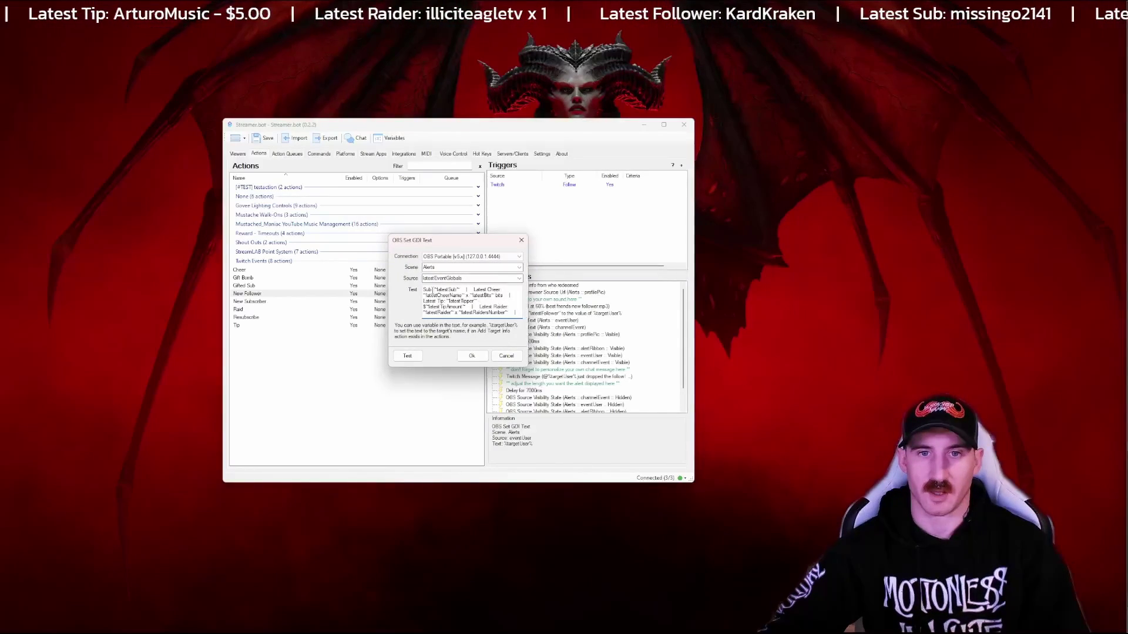
pyautogui.click(470, 356)
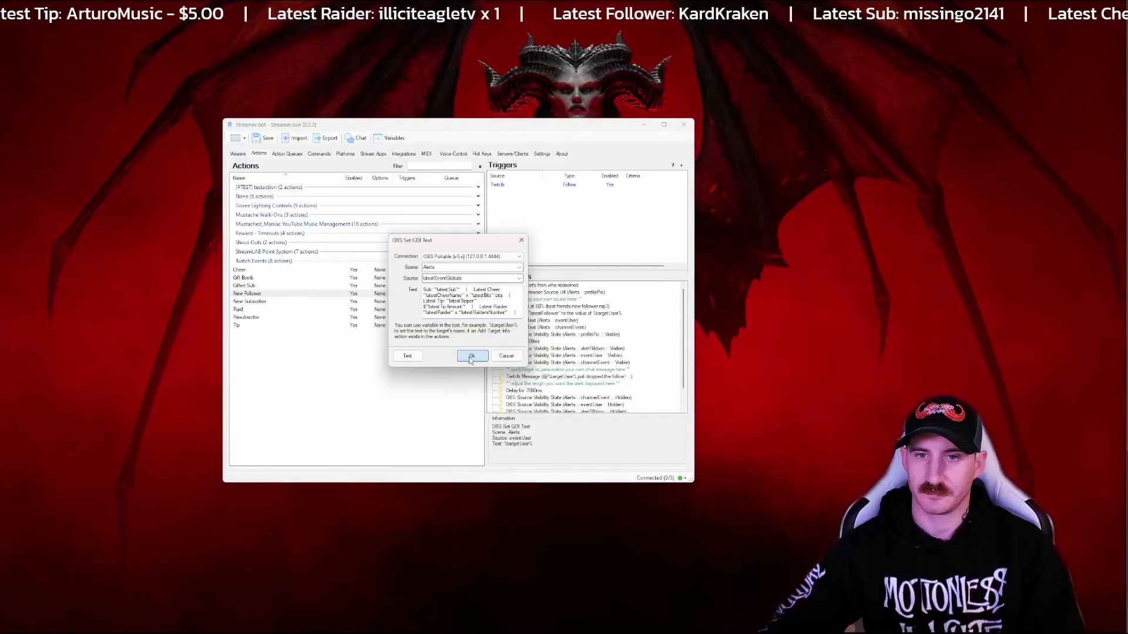
pyautogui.moveTo(570, 331); pyautogui.dragTo(573, 321)
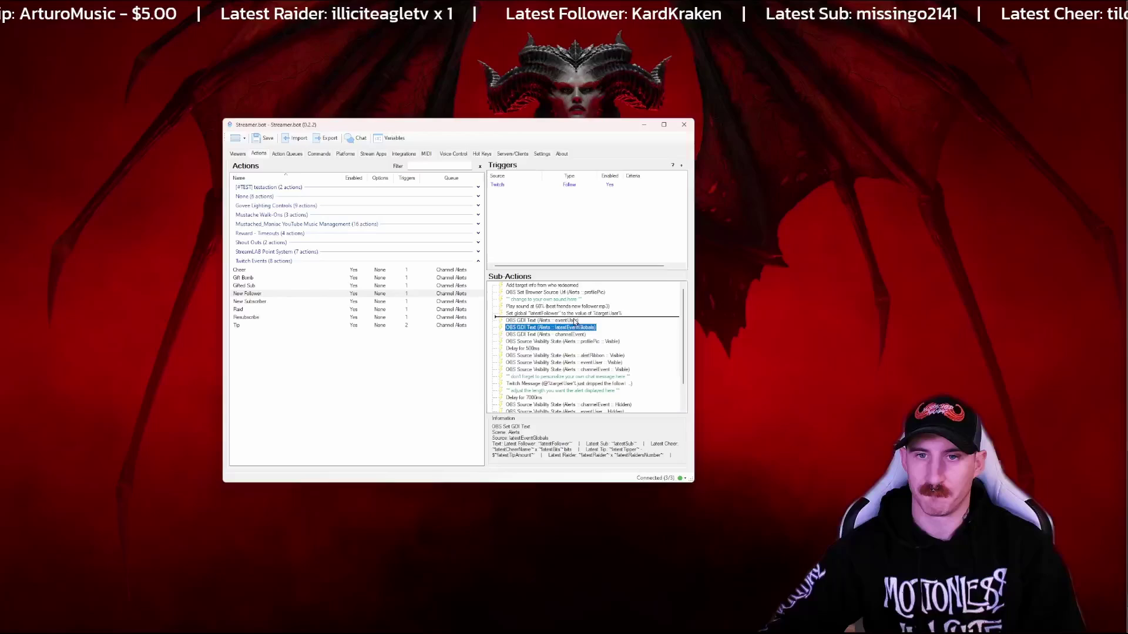
# Step: Add a Global (Set) sub-action after the eventUser text of the New Subscriber action, setting persisted variable latestSub from argument targetUser
pyautogui.click(257, 303)
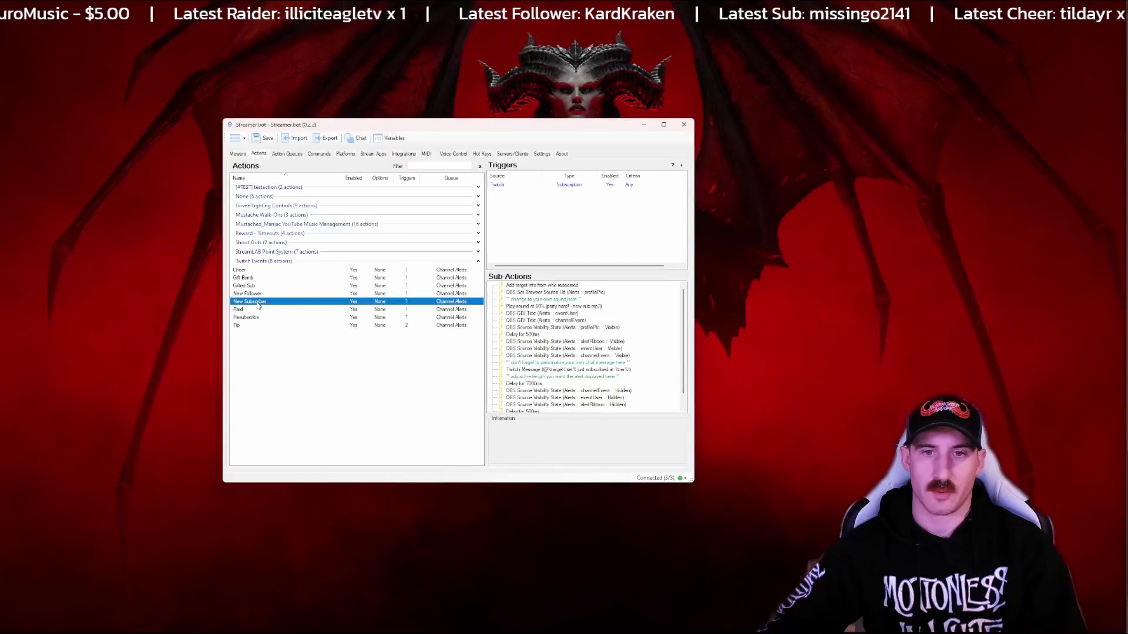
pyautogui.rightClick(617, 314)
pyautogui.moveTo(668, 344)
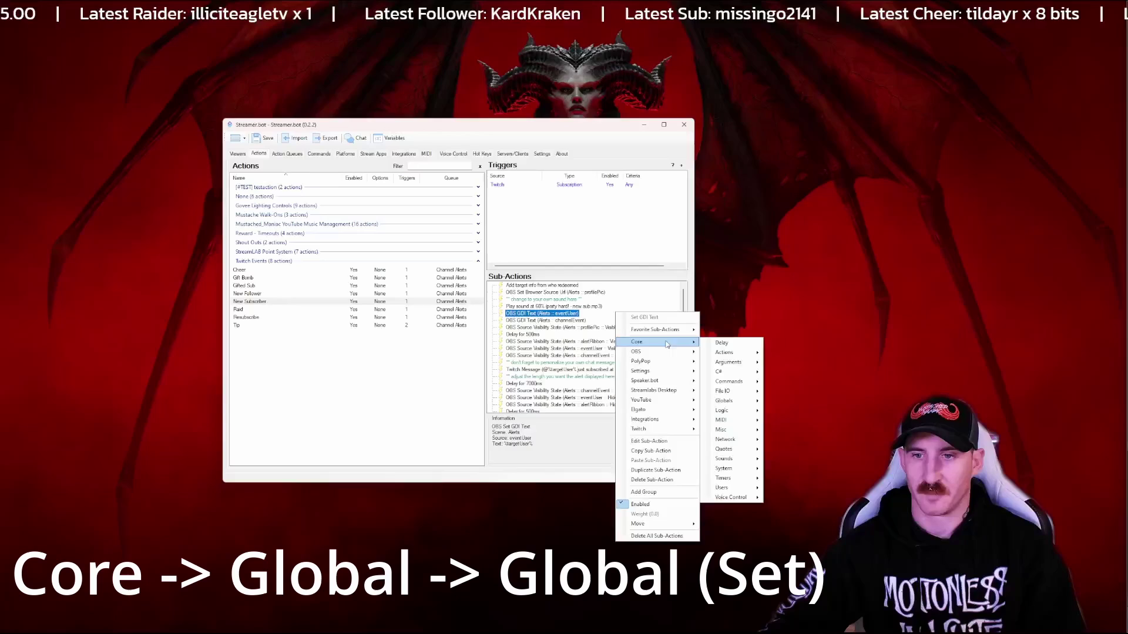
pyautogui.moveTo(730, 404)
pyautogui.click(781, 411)
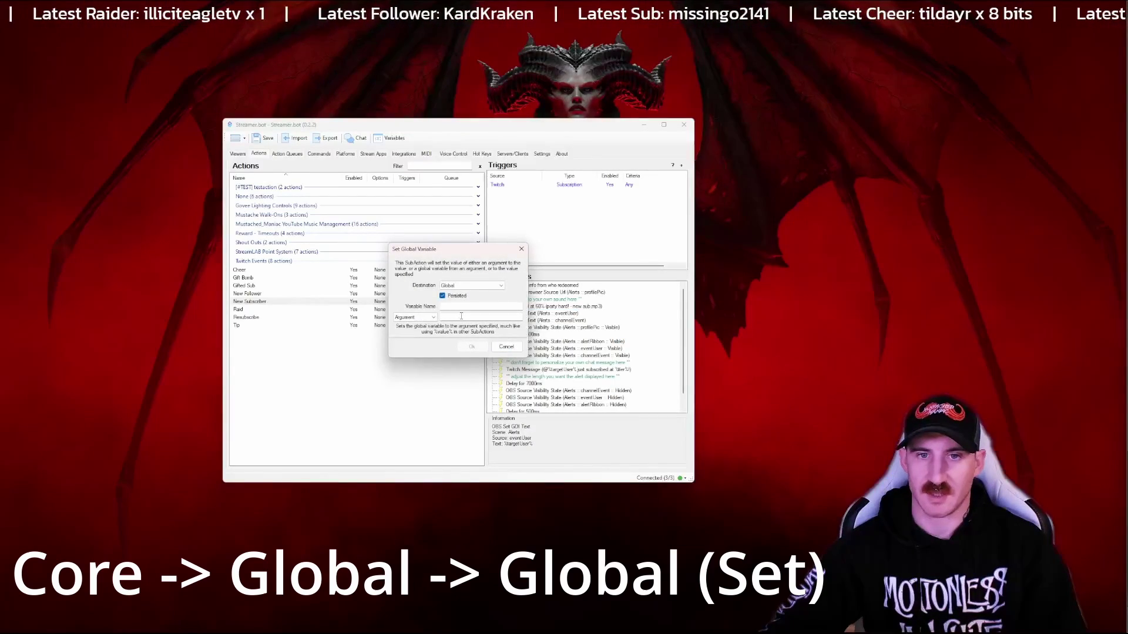
pyautogui.write('katest')
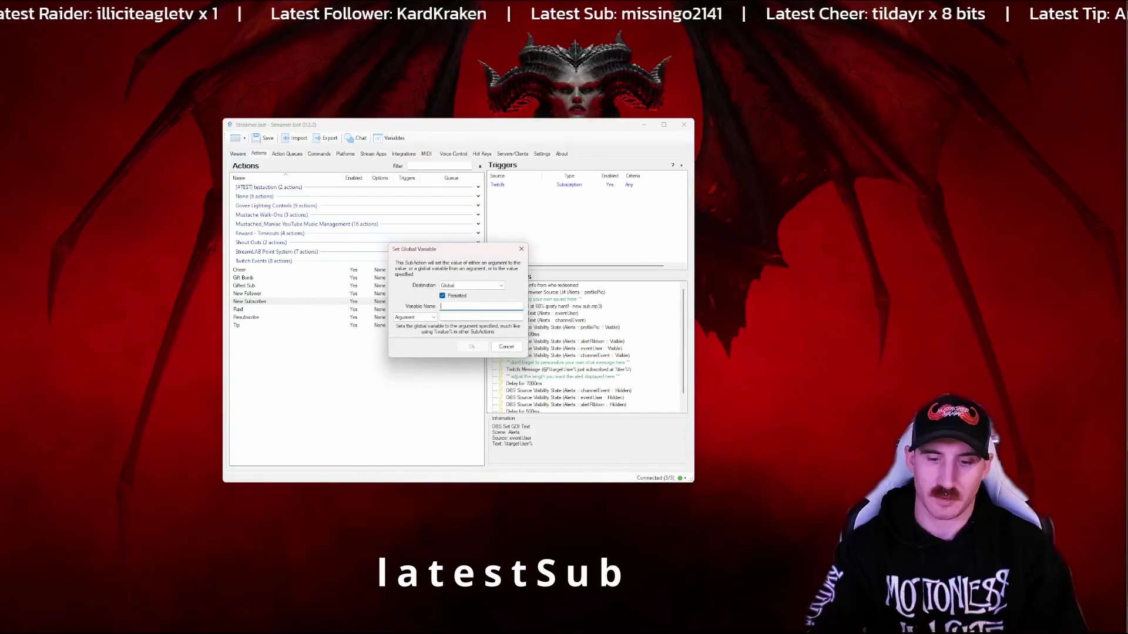
pyautogui.write('Sub')
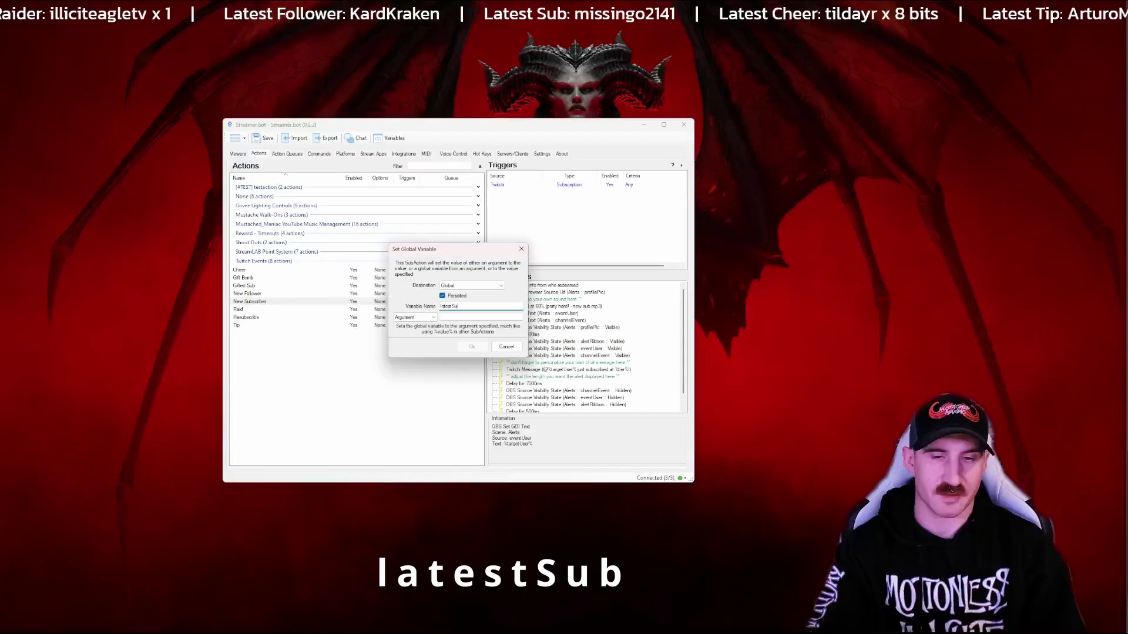
pyautogui.press('Tab')
pyautogui.press('Tab')
pyautogui.write('targetUser')
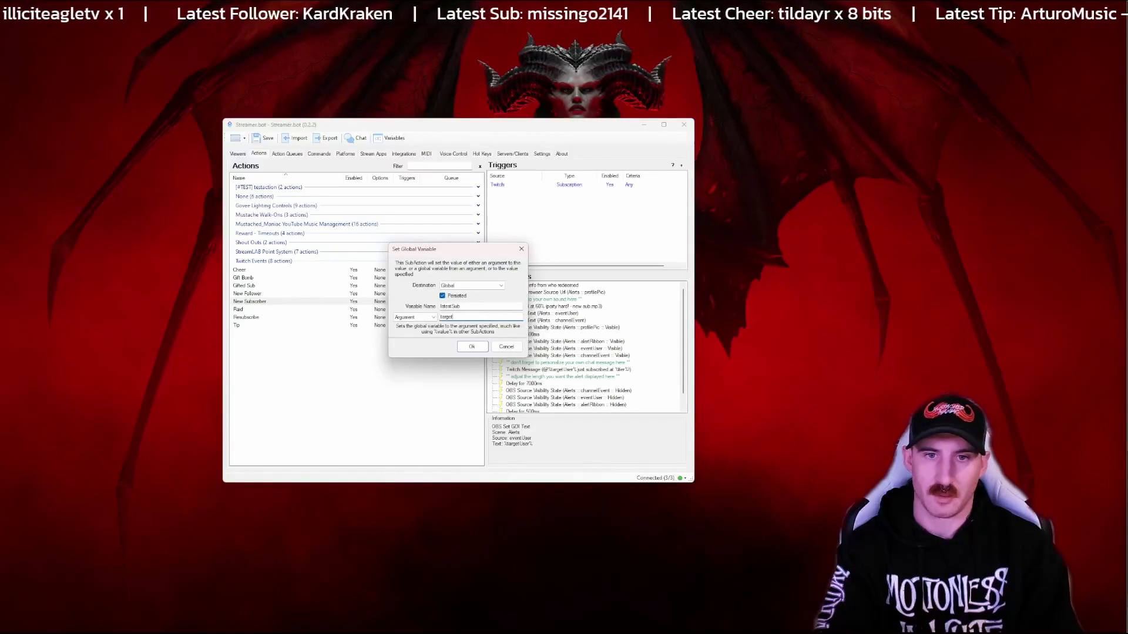
pyautogui.click(472, 347)
# Step: Add an OBS Set GDI Text sub-action after the New Subscriber action's channelEvent text, pasting the ticker text for latestEventGlobals in scene Alerts
pyautogui.rightClick(628, 329)
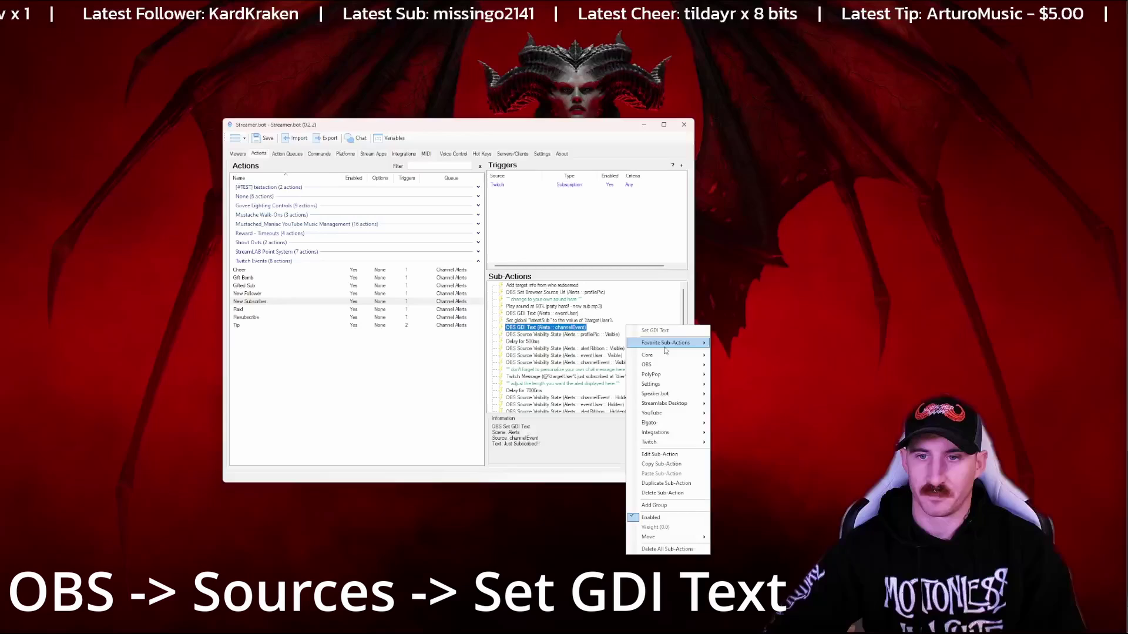
pyautogui.moveTo(673, 364)
pyautogui.moveTo(735, 472)
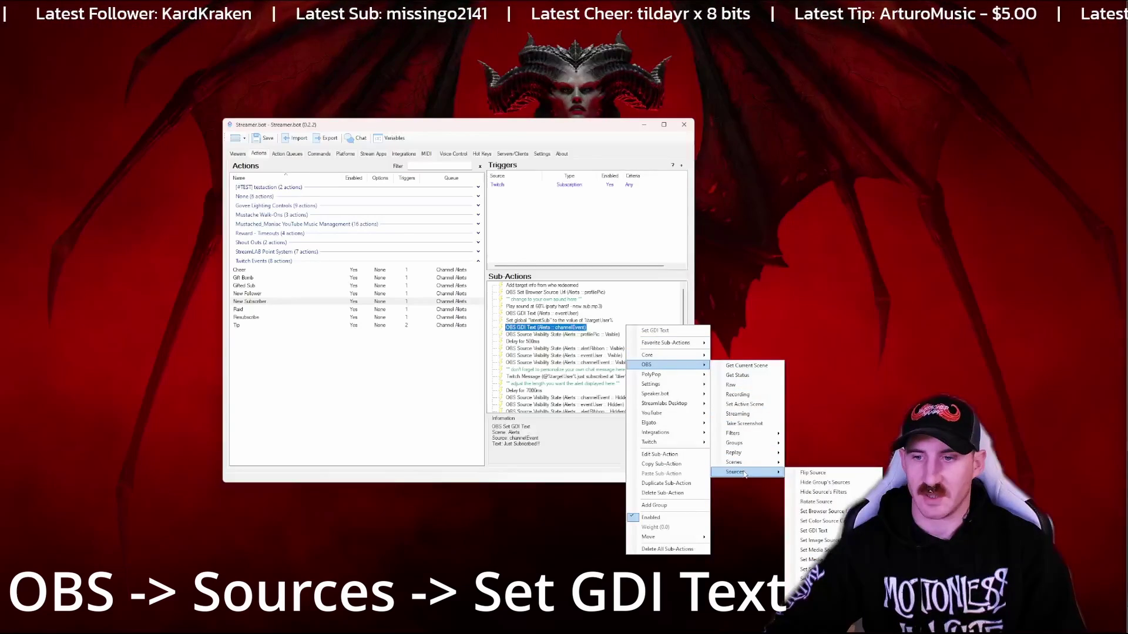
pyautogui.click(825, 527)
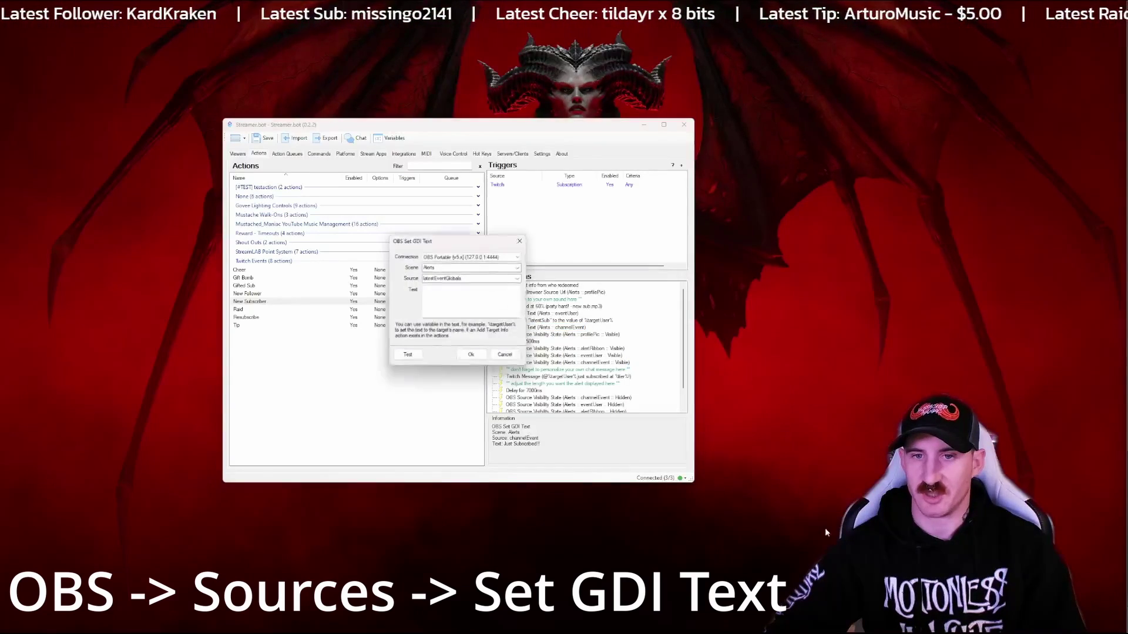
pyautogui.click(470, 303)
pyautogui.write('Sub: ~latestSub~ | Latest Cheer: ~latestCheerName~ x ~latestBits~ bits | Latest Tip: ~latestTipper~ - $~latestTipAmount~ | Latest Raider: ~latestRaider~ x ~latestRaidersNumber~ |')
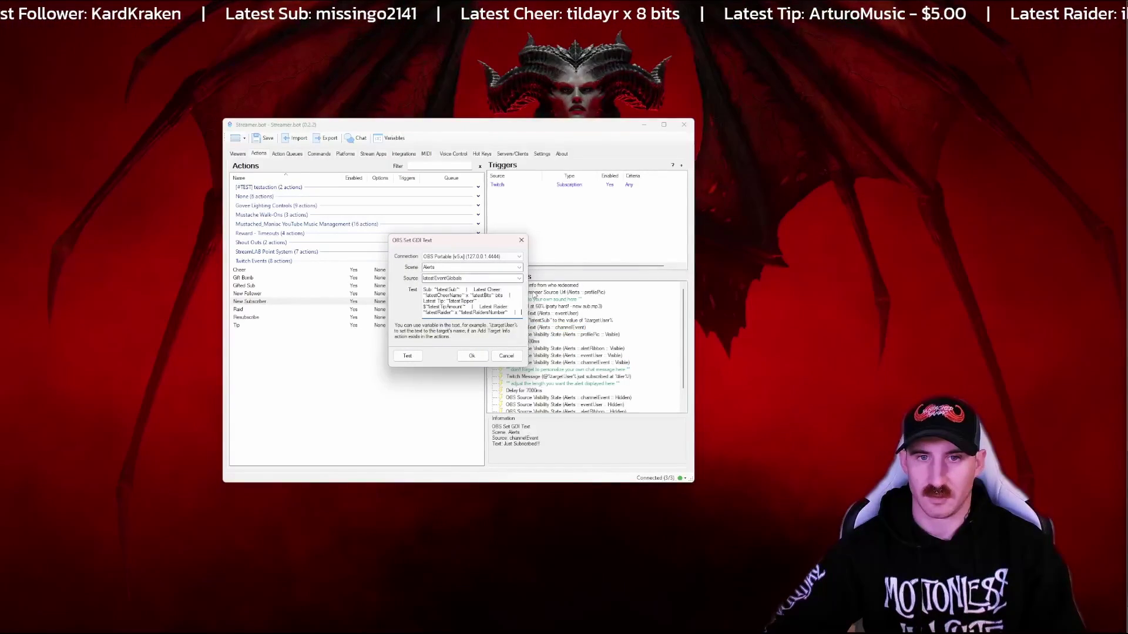
pyautogui.click(472, 356)
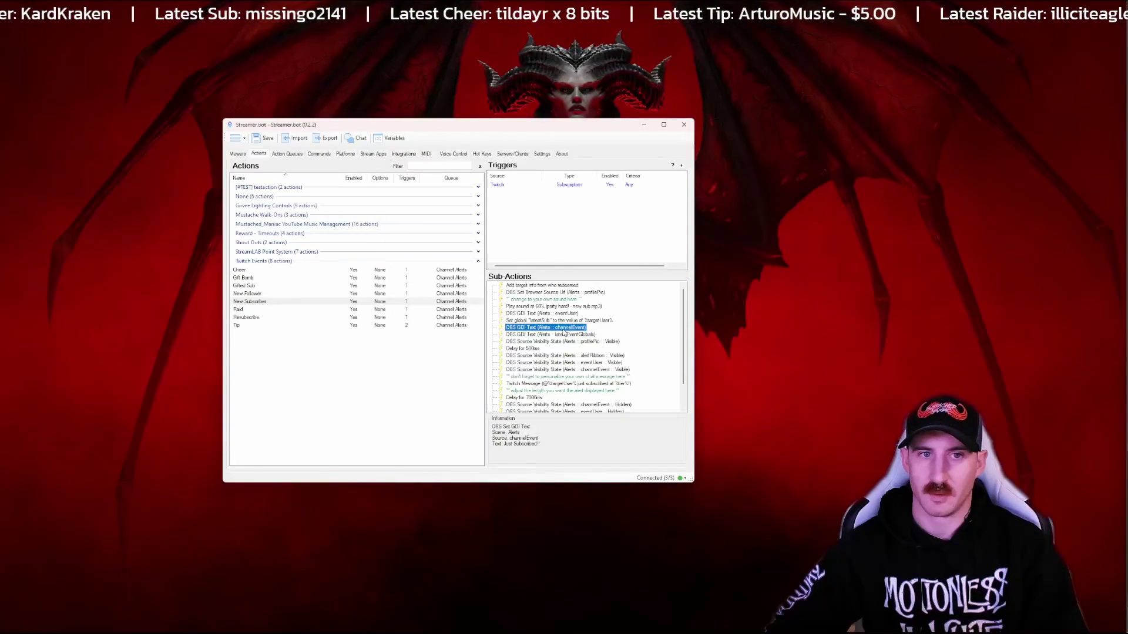
# Step: Add a Global (Set) sub-action after the eventUser text of the Resubscribe action, setting persisted variable latestSub from argument targetUser
pyautogui.click(251, 318)
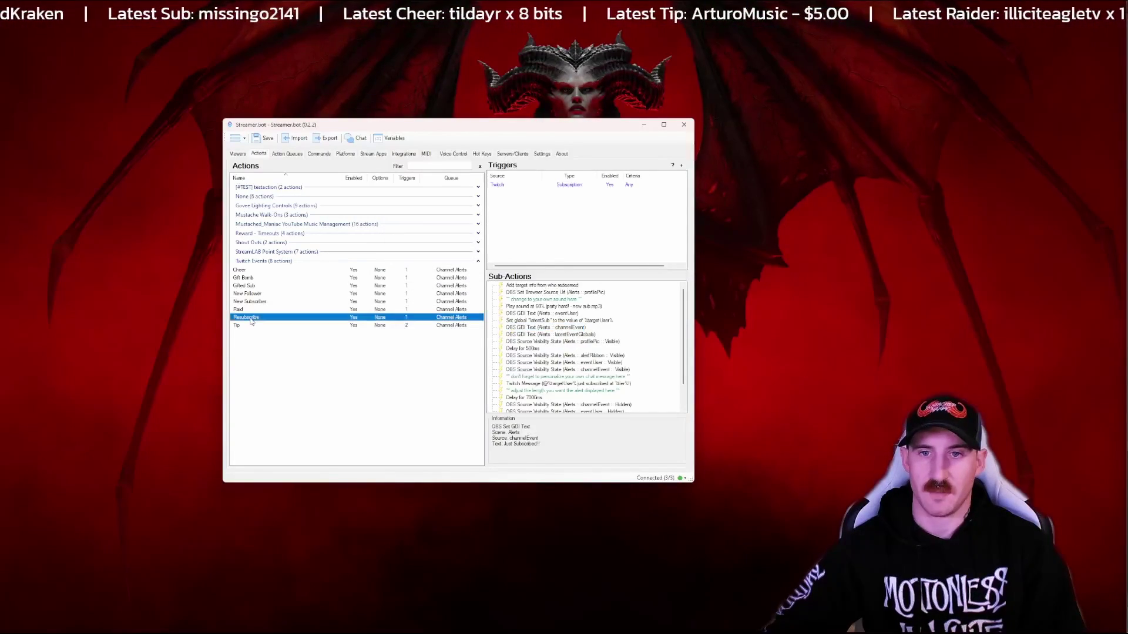
pyautogui.rightClick(617, 318)
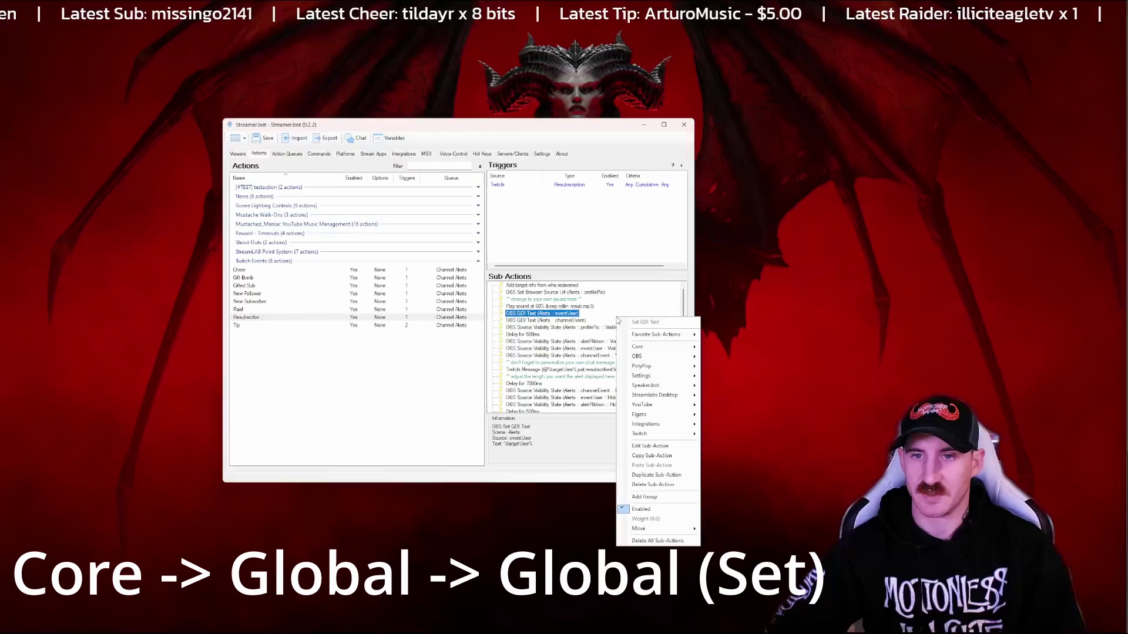
pyautogui.moveTo(655, 348)
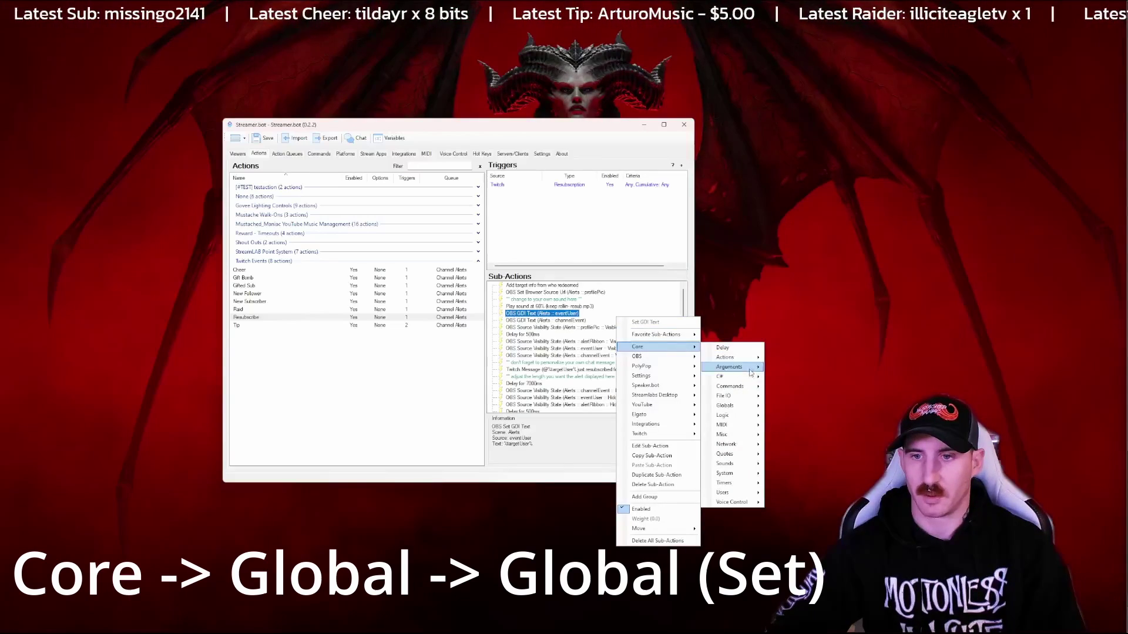
pyautogui.moveTo(740, 406)
pyautogui.click(782, 416)
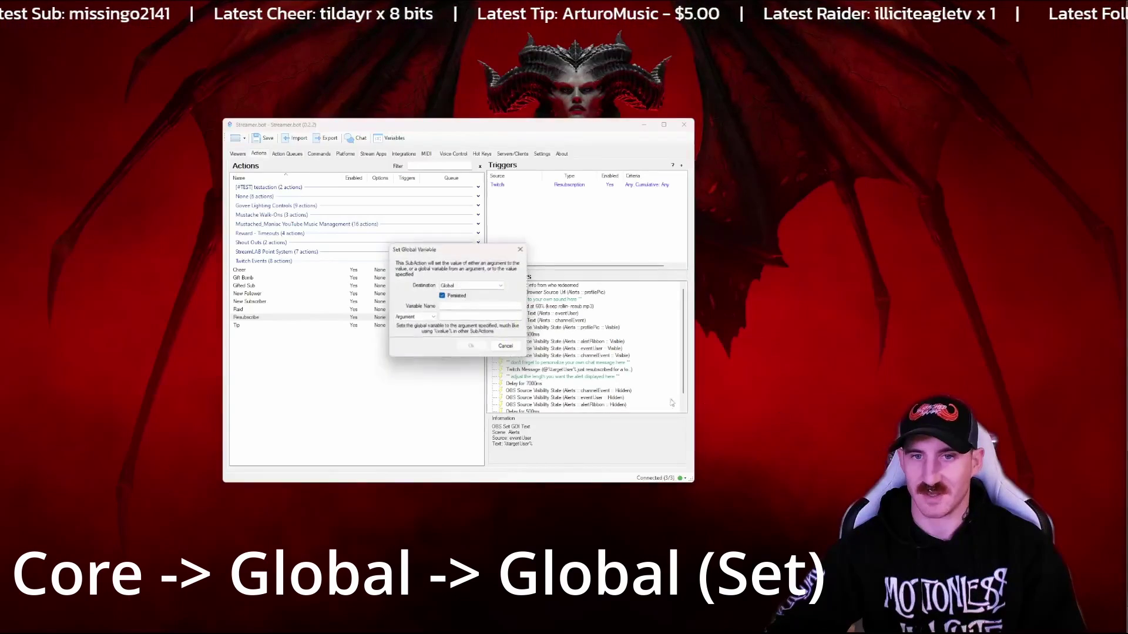
pyautogui.click(472, 307)
pyautogui.write('latest')
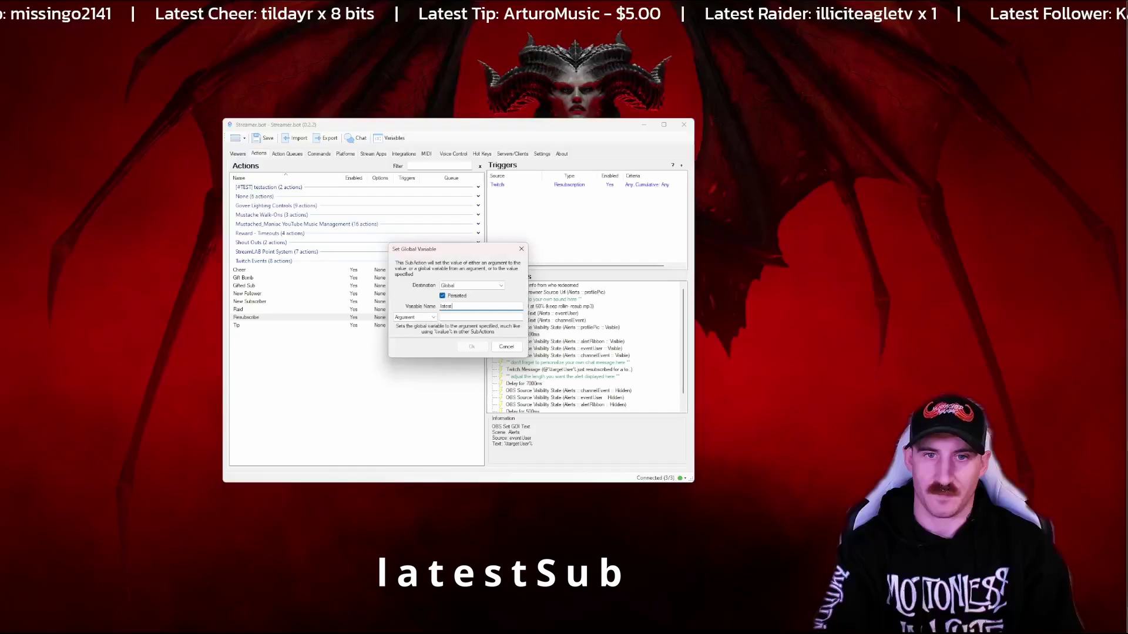
pyautogui.write('Sub')
pyautogui.press('Tab')
pyautogui.press('Tab')
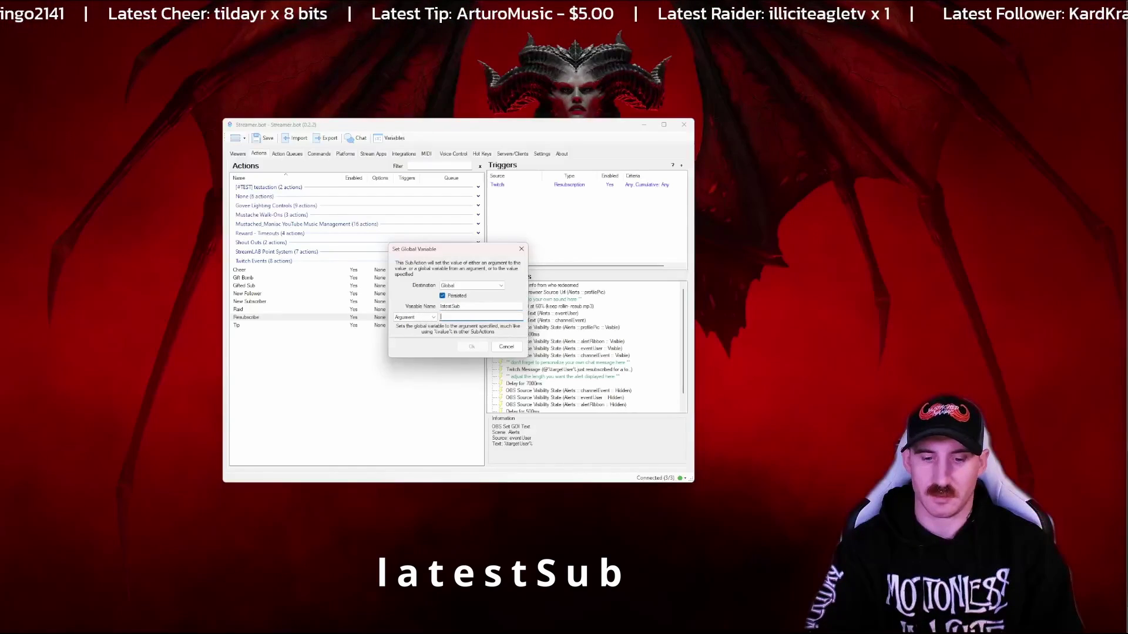
pyautogui.write('targe')
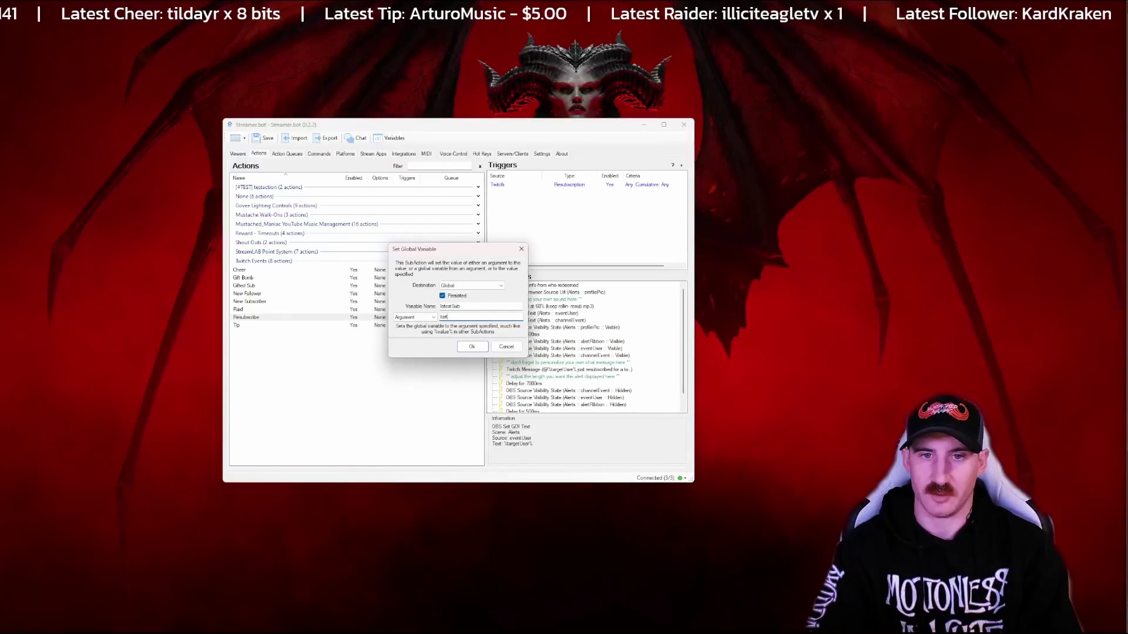
pyautogui.write('tUser')
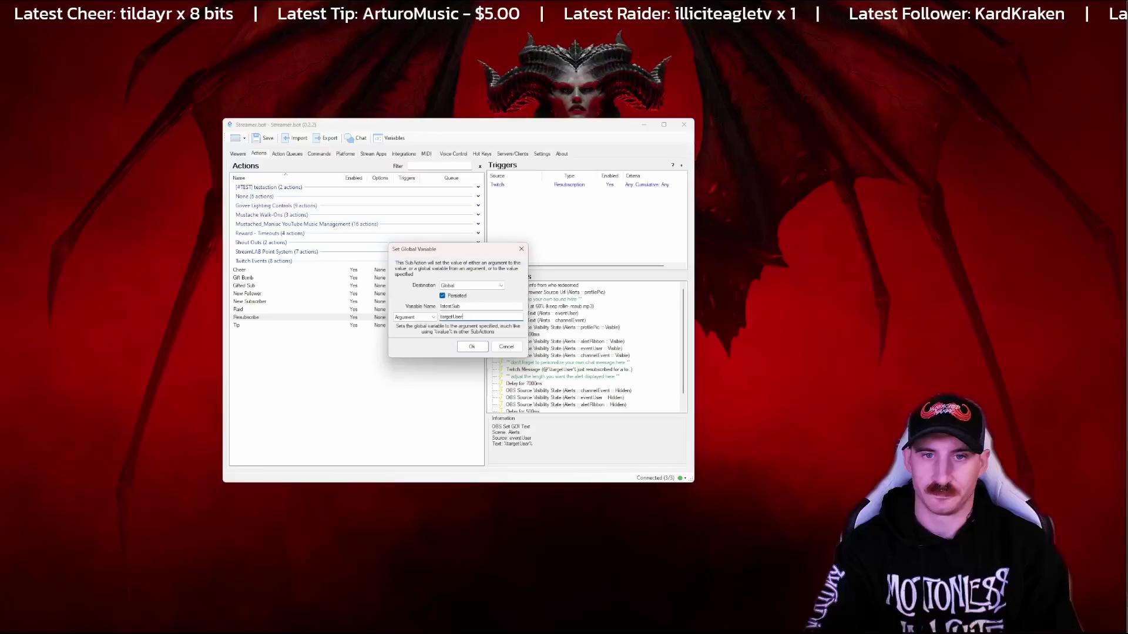
pyautogui.press('Return')
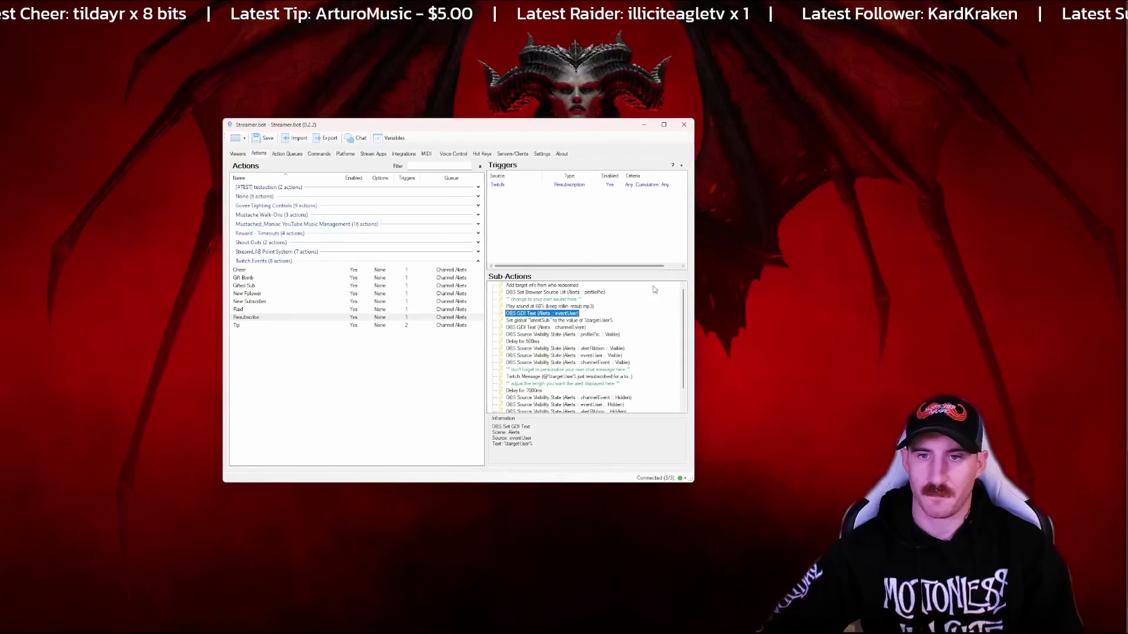
# Step: Add an OBS Set GDI Text sub-action below the Resubscribe action's latestSub global, pasting the ticker text for latestEventGlobals in scene Alerts
pyautogui.rightClick(633, 321)
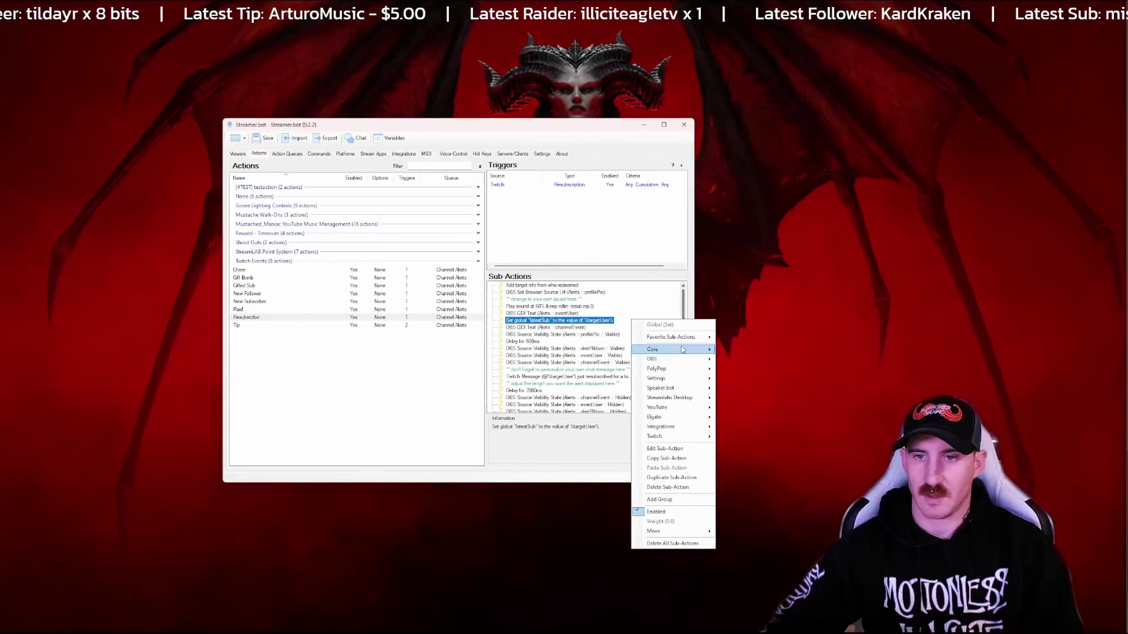
pyautogui.moveTo(683, 351)
pyautogui.moveTo(766, 468)
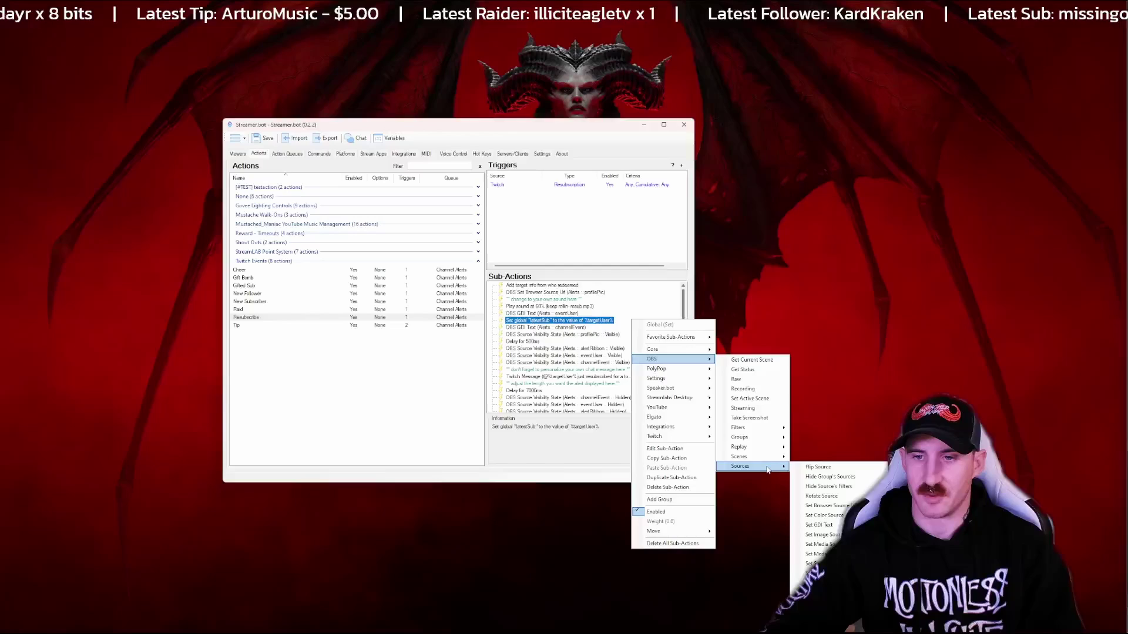
pyautogui.click(819, 526)
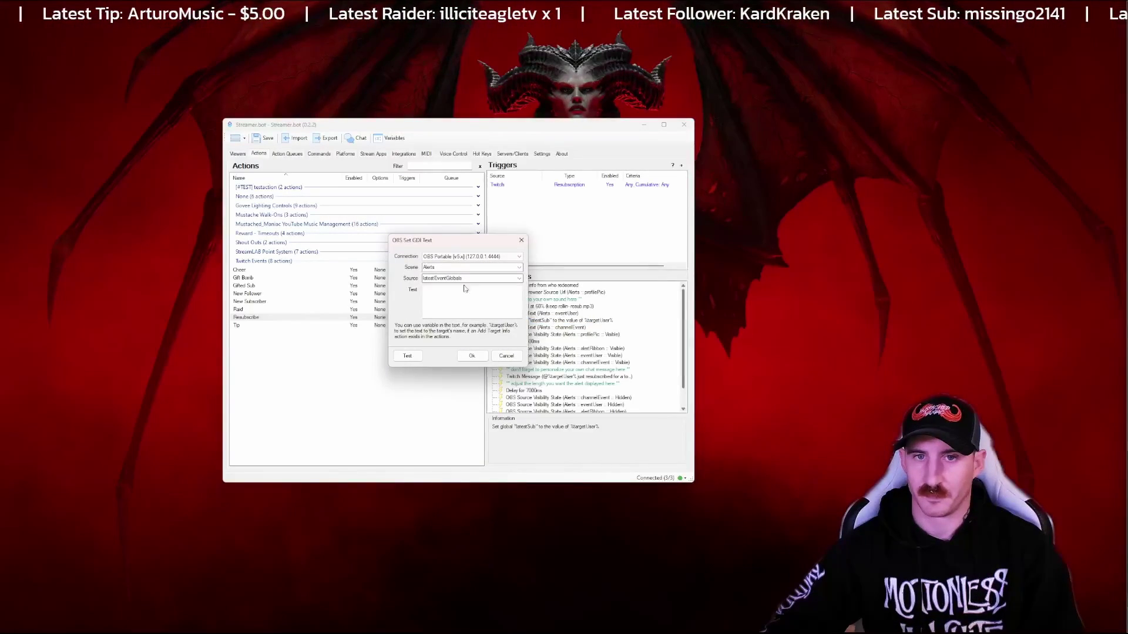
pyautogui.hotkey('ctrl', 'v')
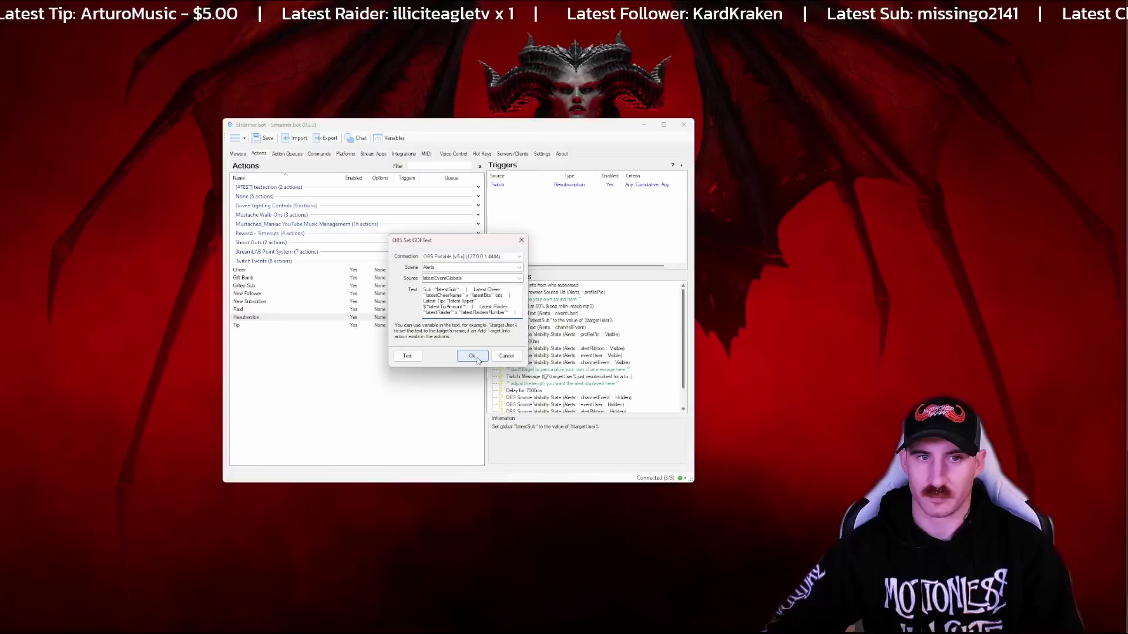
pyautogui.click(472, 356)
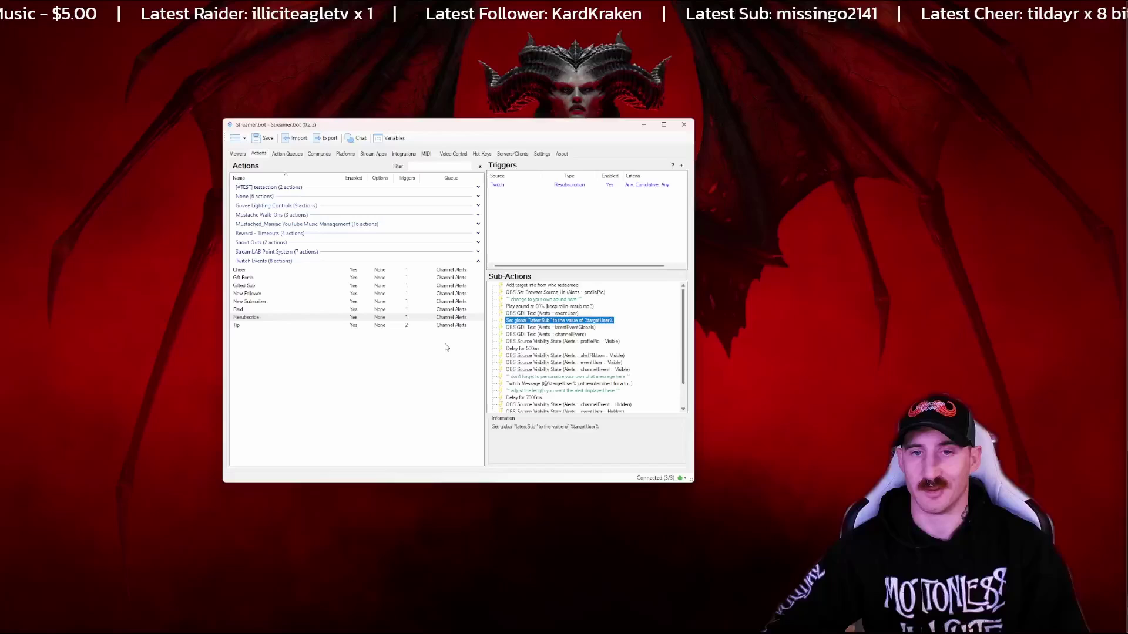
# Step: Add a Global (Set) sub-action to the empty Raid action, setting the persisted variable latestRaiderName from the argument targetUser
pyautogui.click(245, 310)
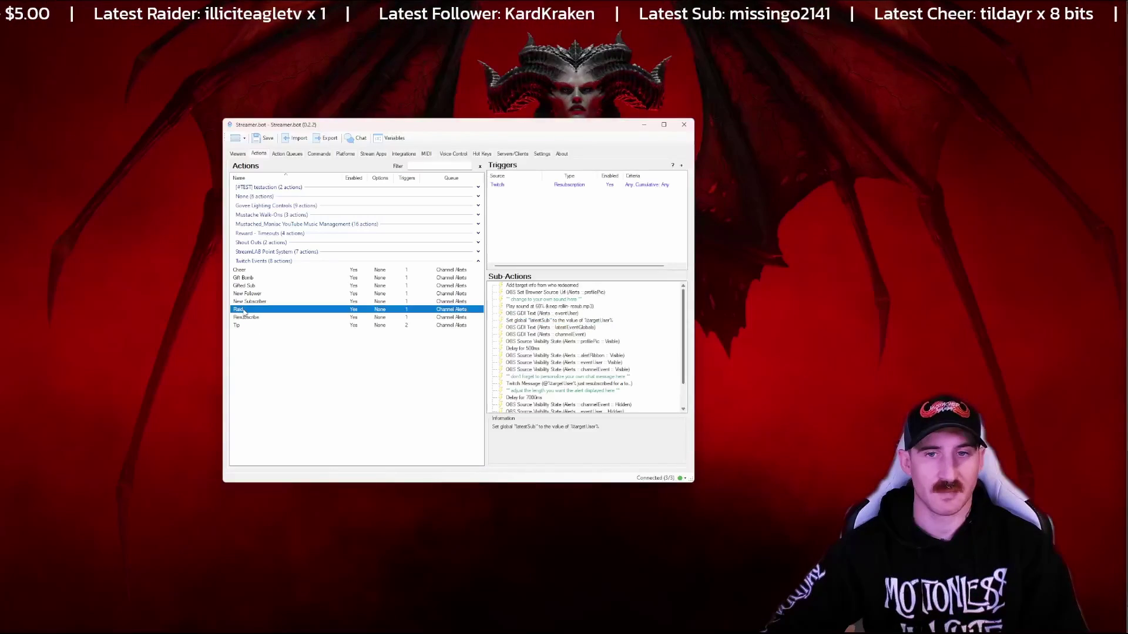
pyautogui.rightClick(515, 295)
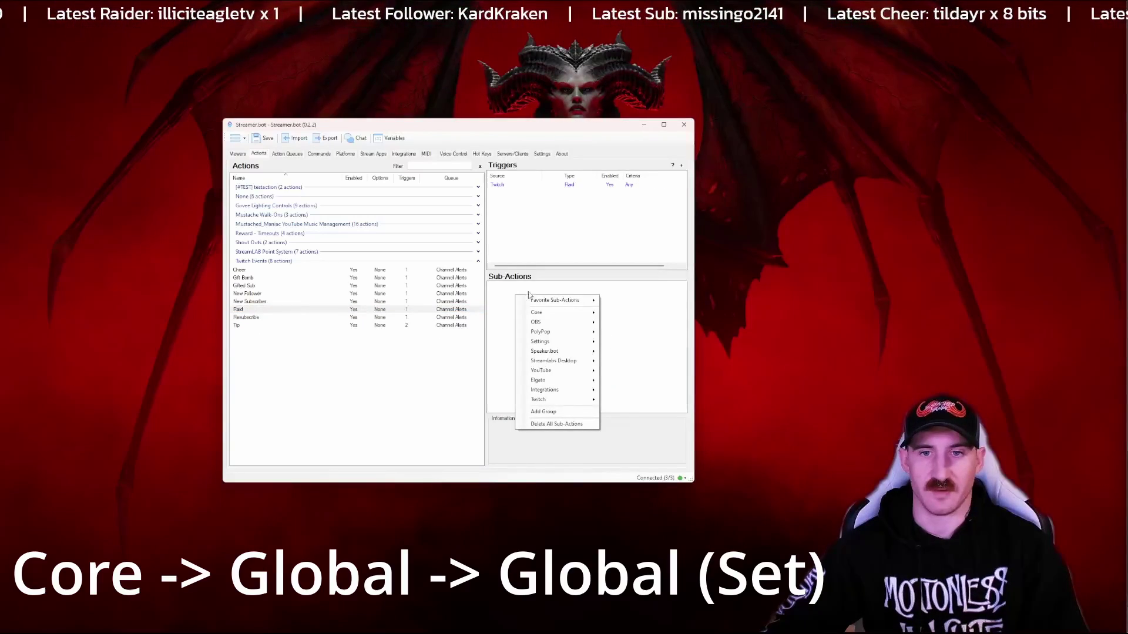
pyautogui.moveTo(553, 313)
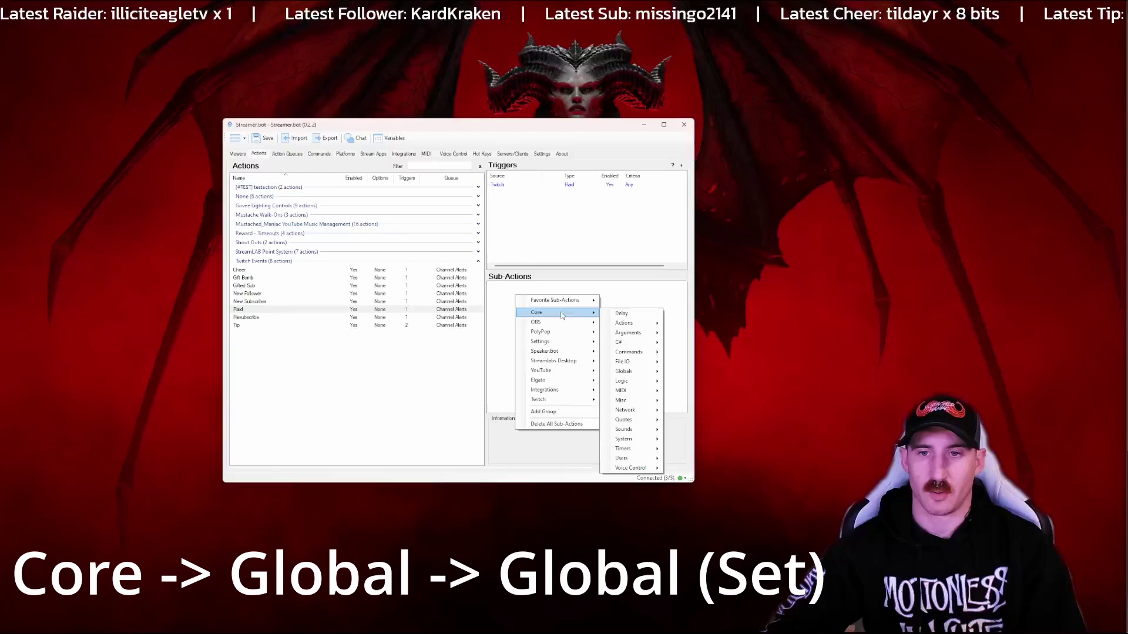
pyautogui.moveTo(638, 373)
pyautogui.click(692, 382)
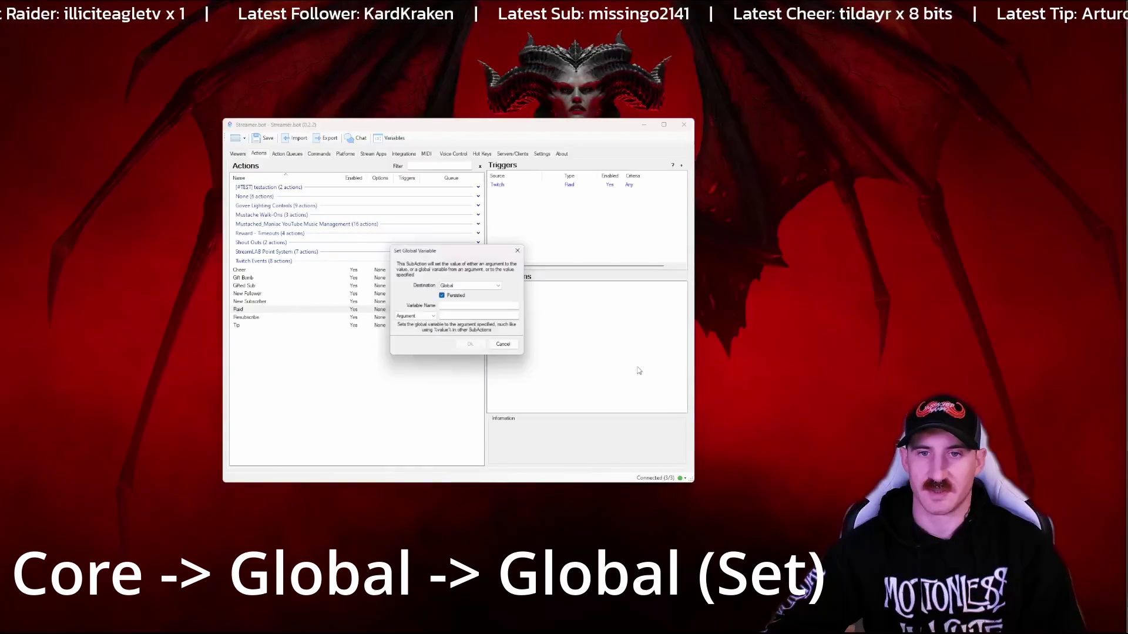
pyautogui.click(459, 306)
pyautogui.write('lat')
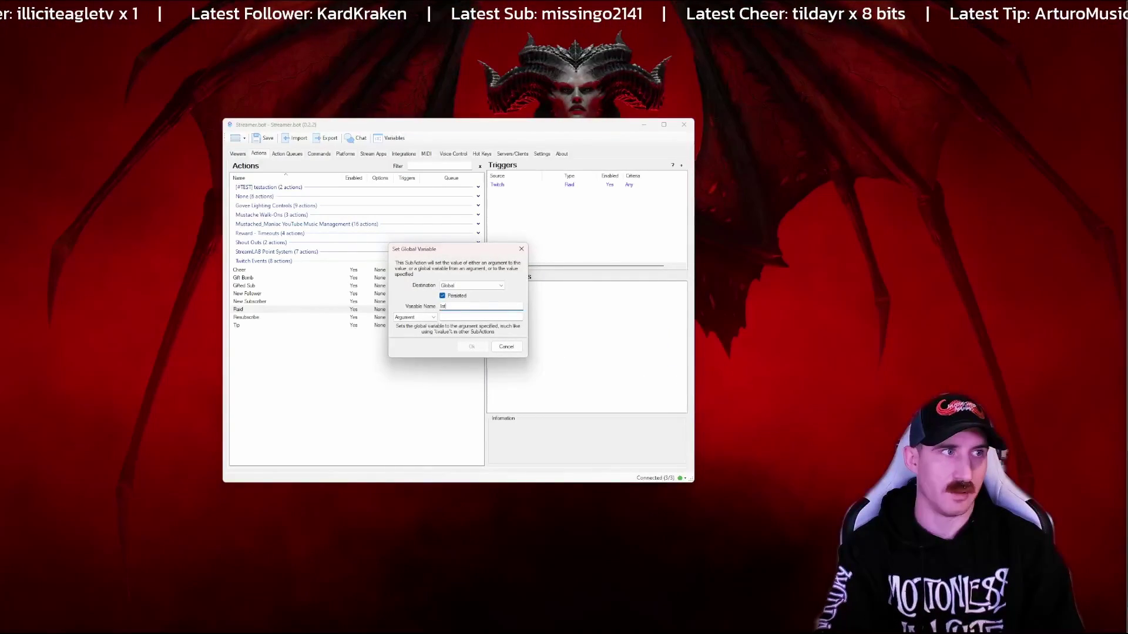
pyautogui.write('estR')
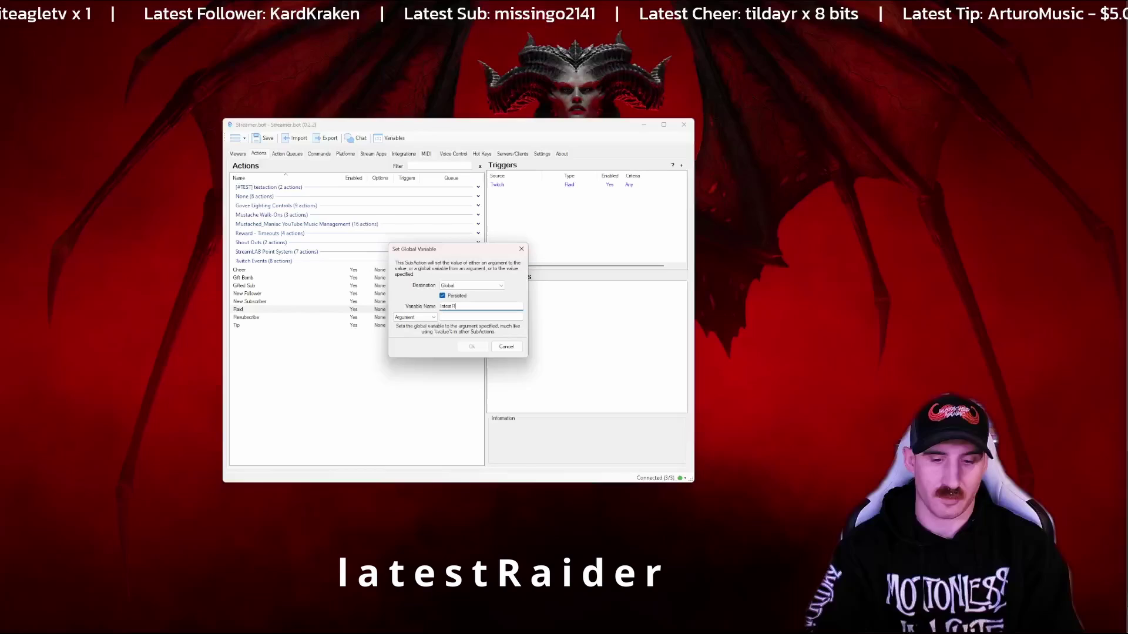
pyautogui.write('aiderName')
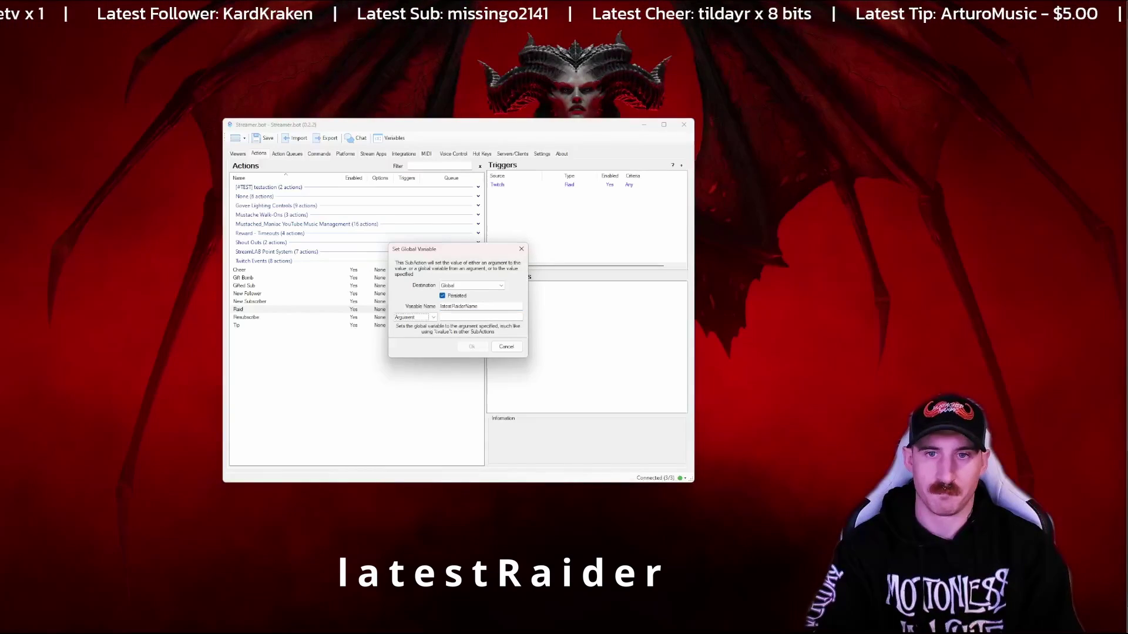
pyautogui.click(481, 317)
pyautogui.write('targetUser')
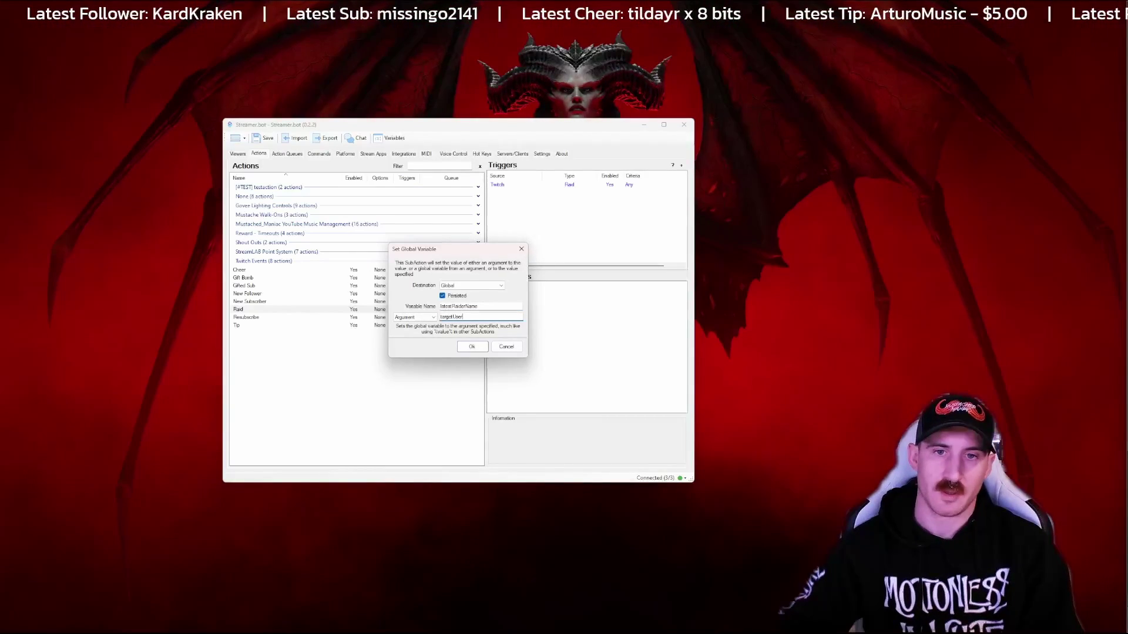
pyautogui.click(471, 348)
# Step: Add a Get User Info for Target sub-action with source type User to the Raid action and move it above the latestRaiderName global
pyautogui.rightClick(515, 311)
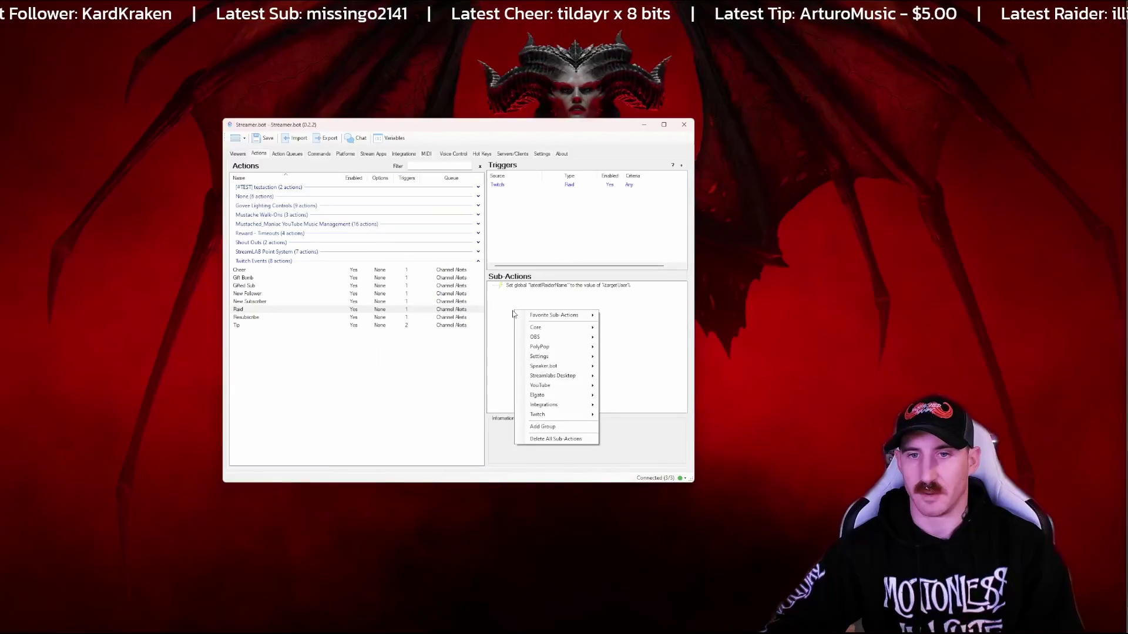
pyautogui.moveTo(567, 415)
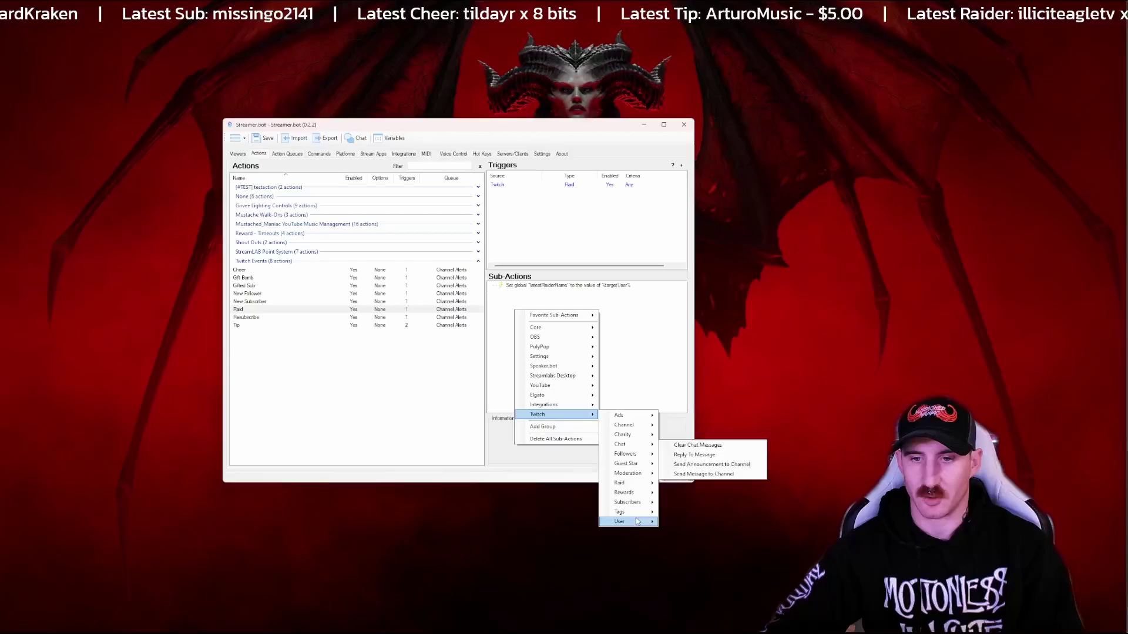
pyautogui.moveTo(637, 522)
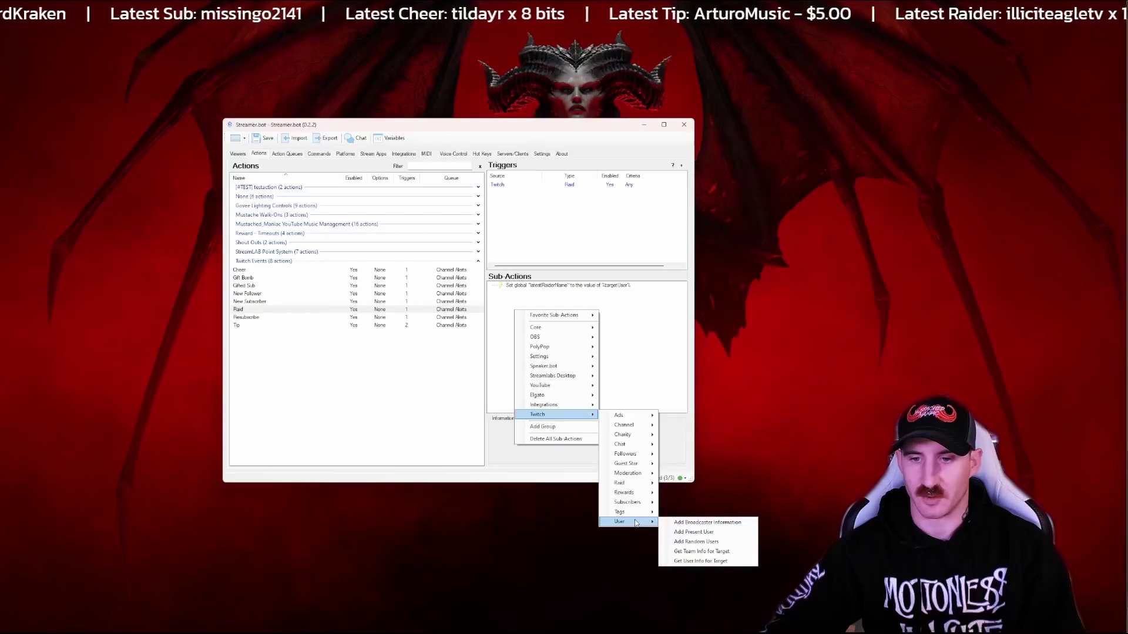
pyautogui.click(723, 563)
pyautogui.click(454, 282)
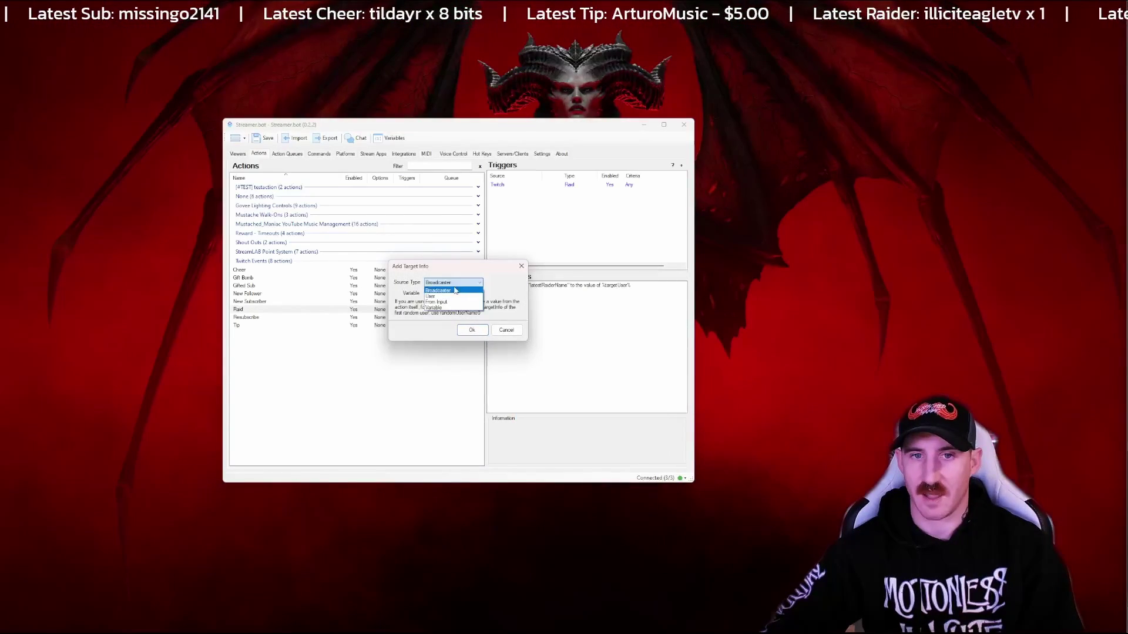
pyautogui.click(456, 290)
pyautogui.click(472, 330)
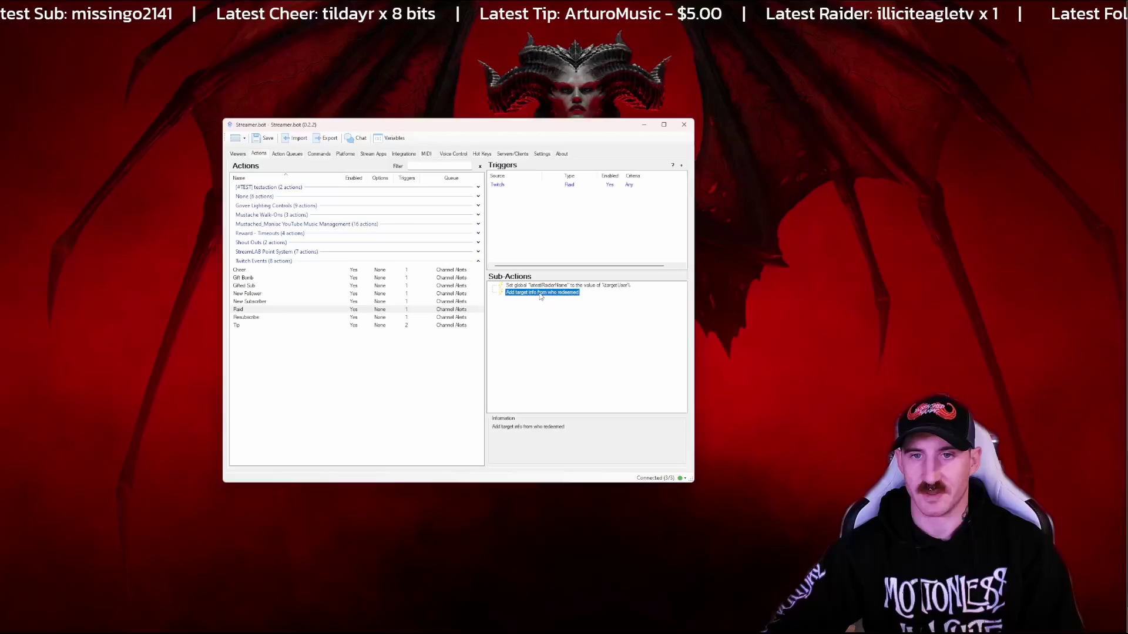
pyautogui.moveTo(542, 295); pyautogui.dragTo(542, 286)
pyautogui.click(536, 308)
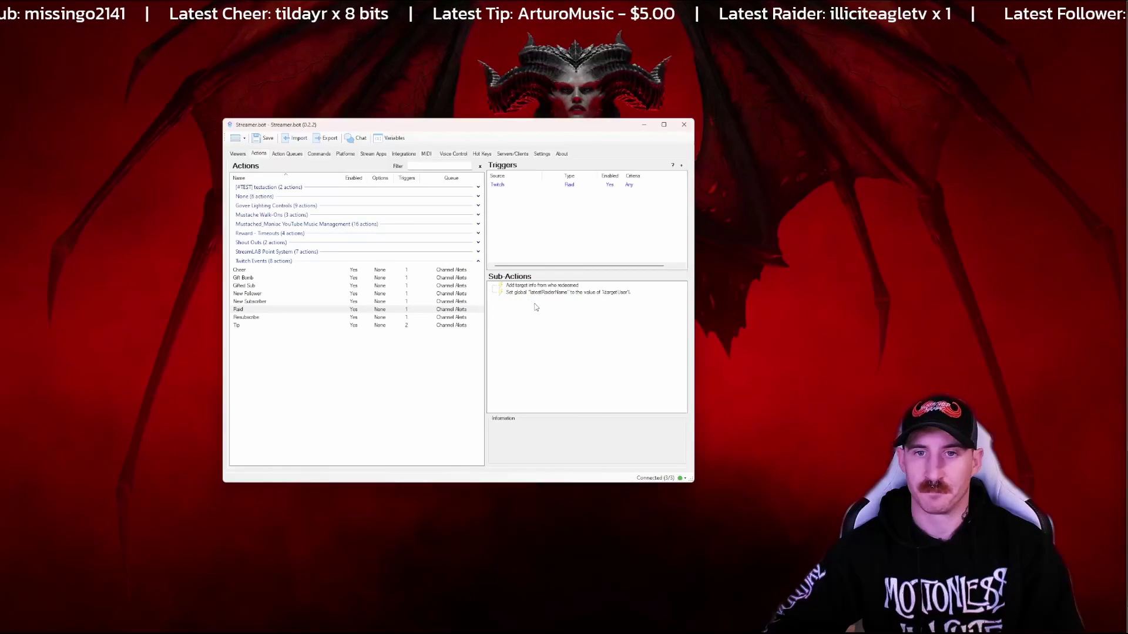
# Step: Add a Global (Set) sub-action below the Raid action's latestRaiderName global, setting persisted variable latestRaidersNumber from the argument viewers
pyautogui.rightClick(535, 309)
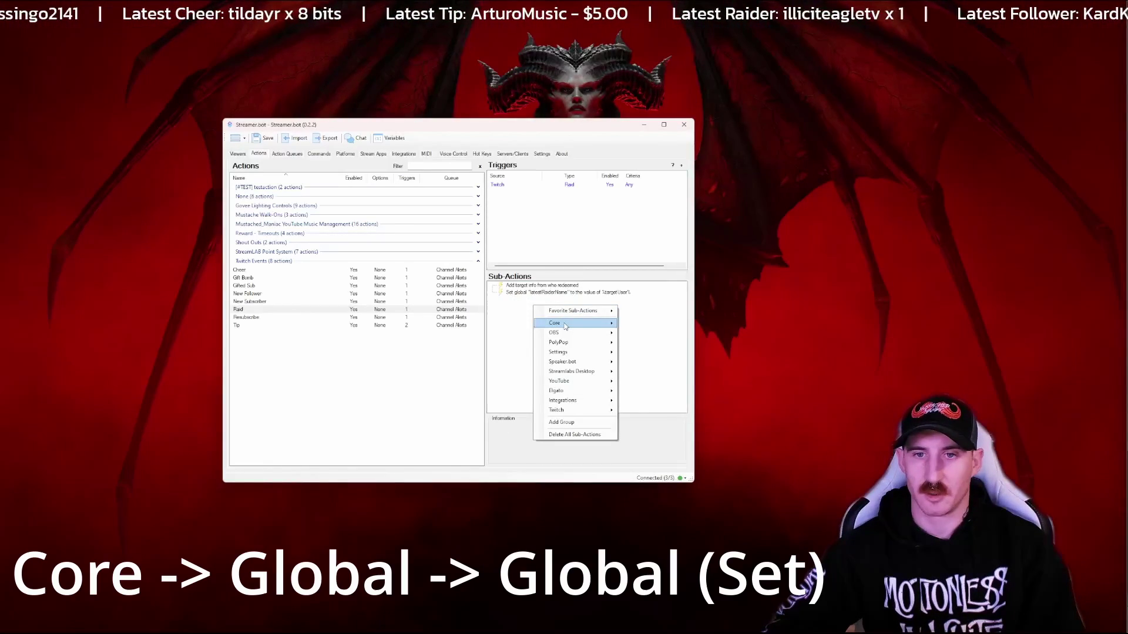
pyautogui.moveTo(566, 326)
pyautogui.moveTo(642, 383)
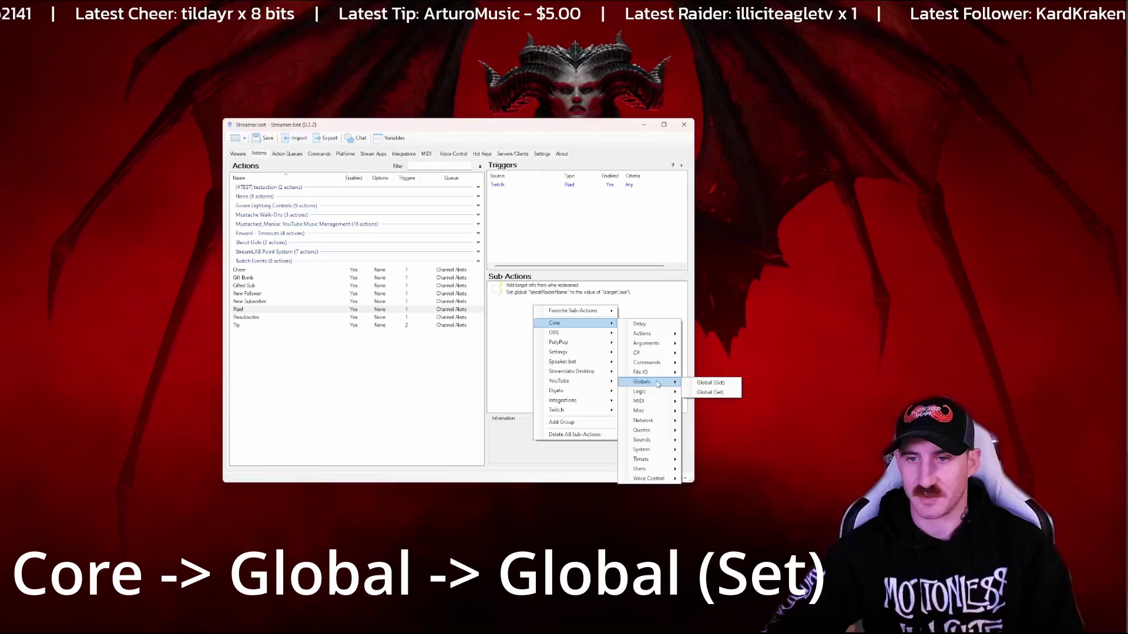
pyautogui.click(708, 392)
pyautogui.click(481, 305)
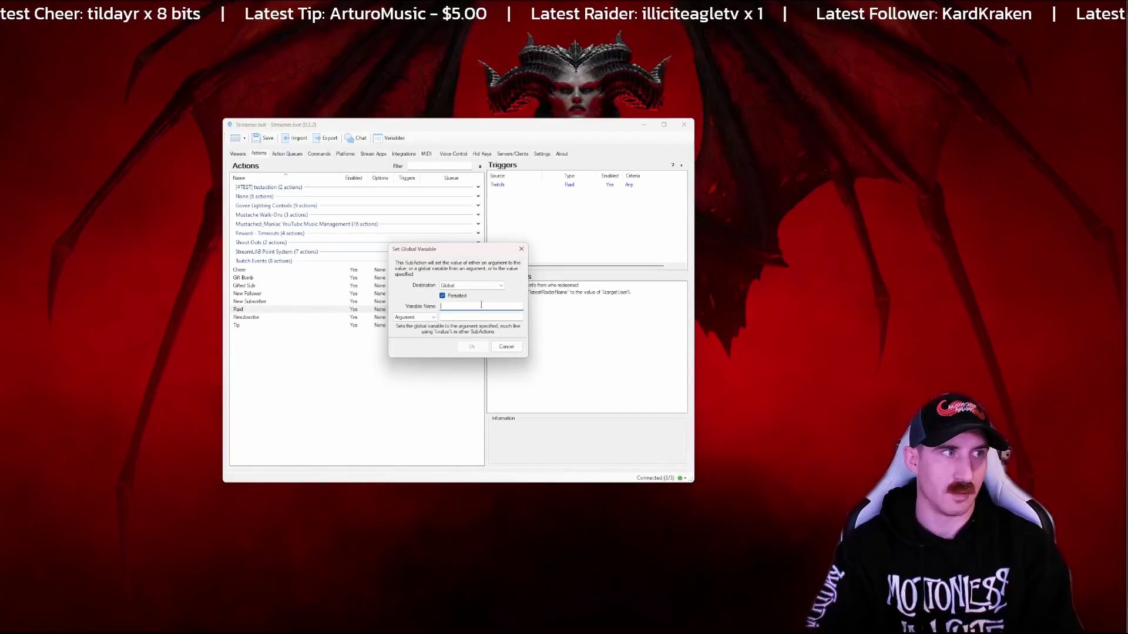
pyautogui.write('latestRaid')
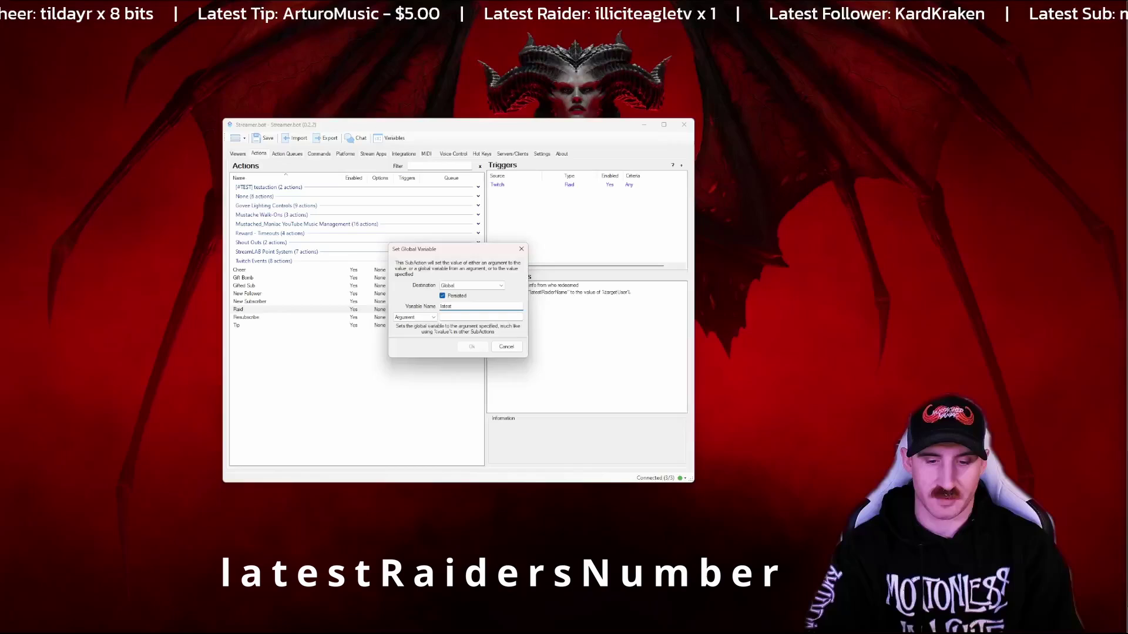
pyautogui.write('er')
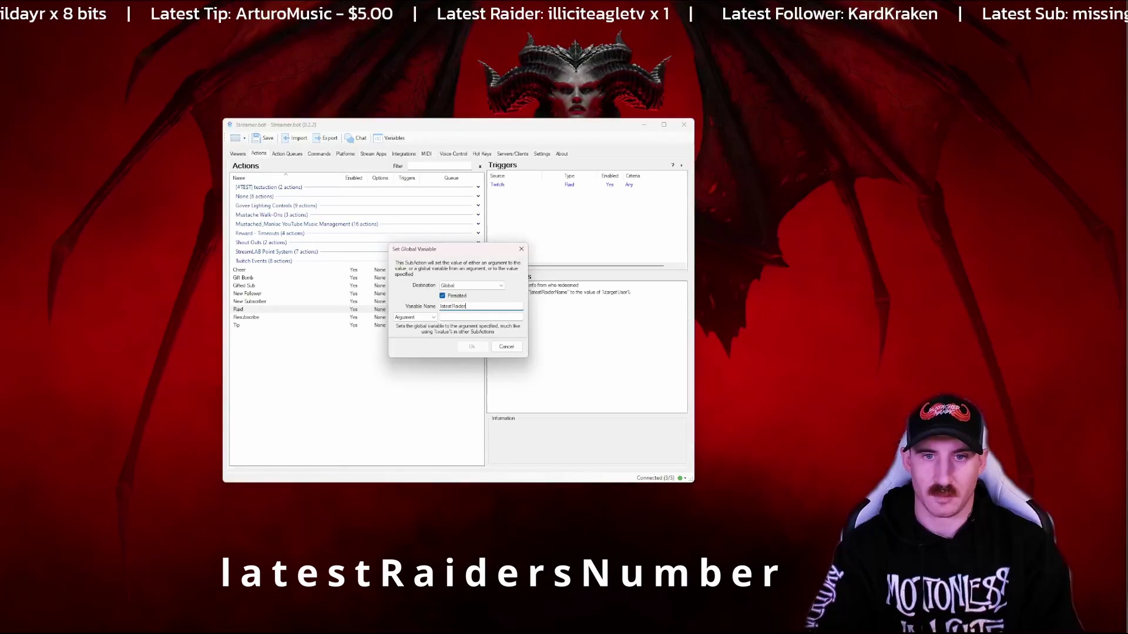
pyautogui.write('sNumber')
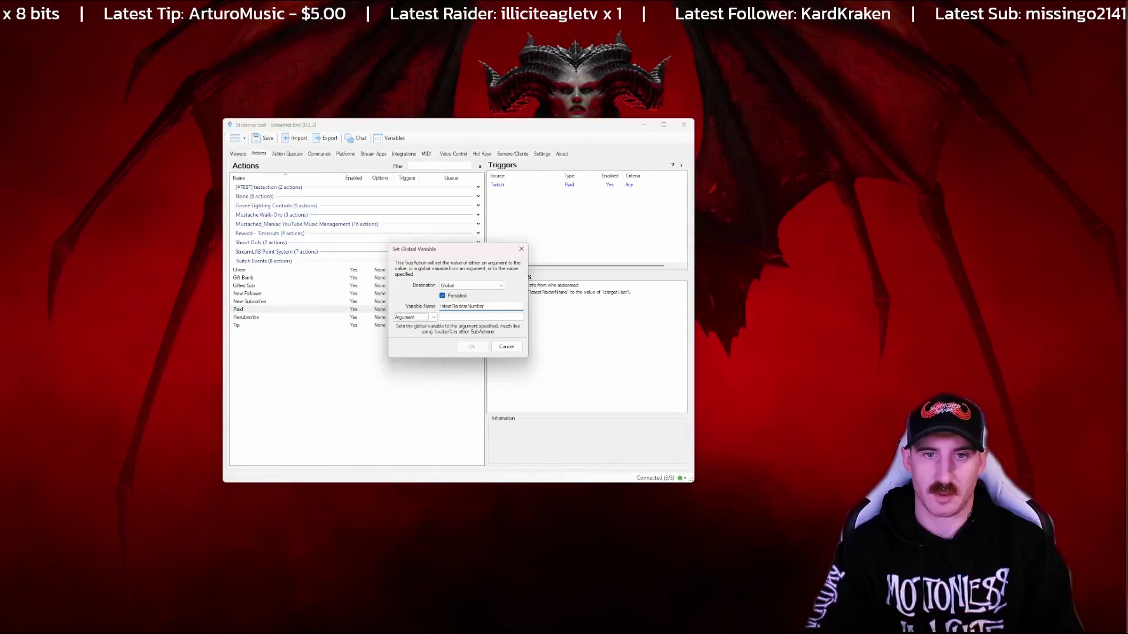
pyautogui.press('Tab')
pyautogui.write('viewers')
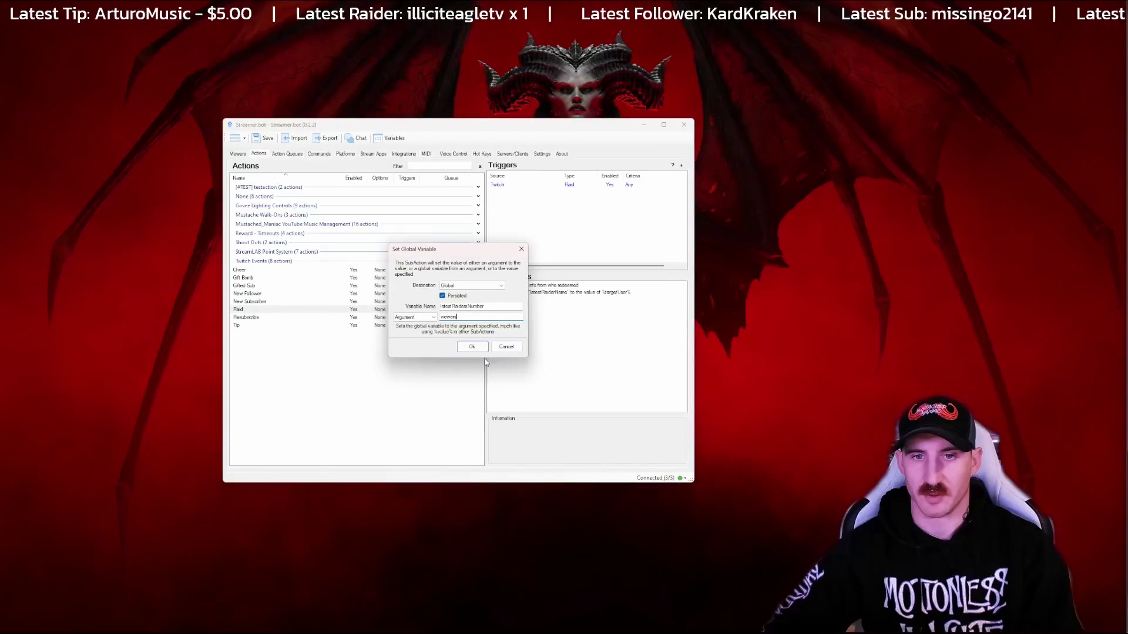
pyautogui.click(472, 346)
# Step: Add an OBS Set GDI Text sub-action at the end of the Raid action, pasting the ticker text for latestEventGlobals in scene Alerts
pyautogui.rightClick(538, 322)
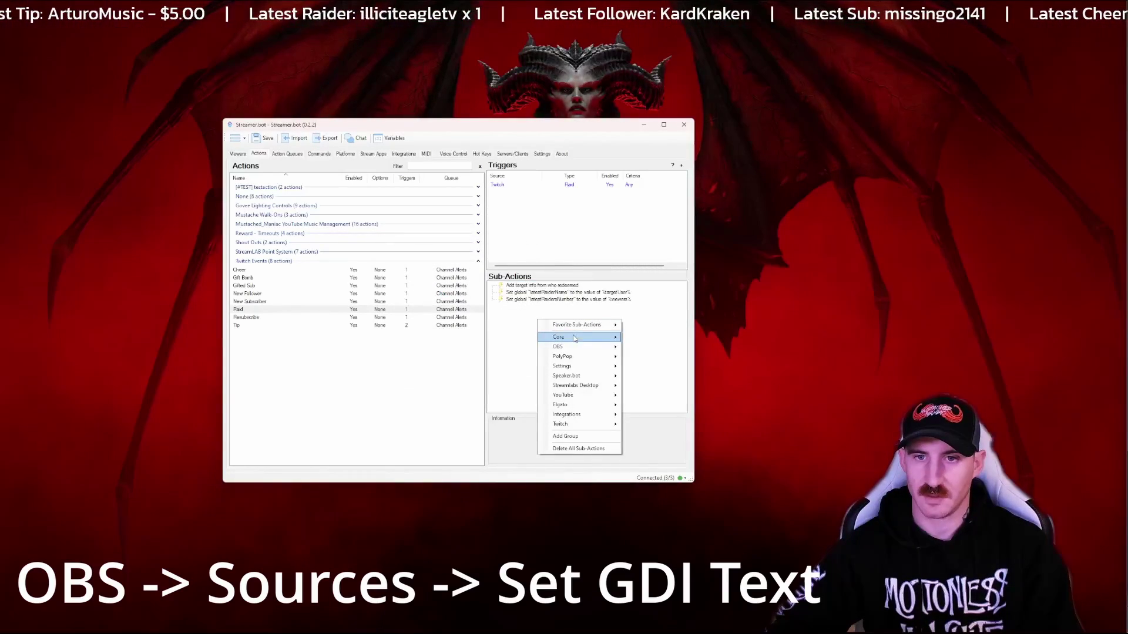
pyautogui.moveTo(579, 346)
pyautogui.moveTo(689, 454)
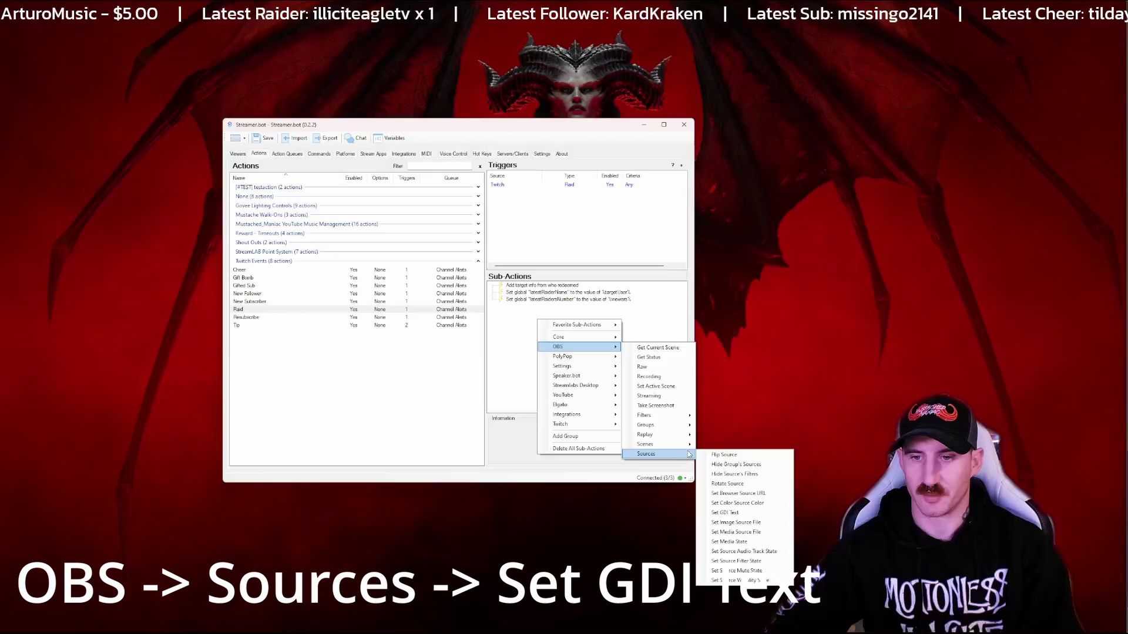
pyautogui.click(741, 515)
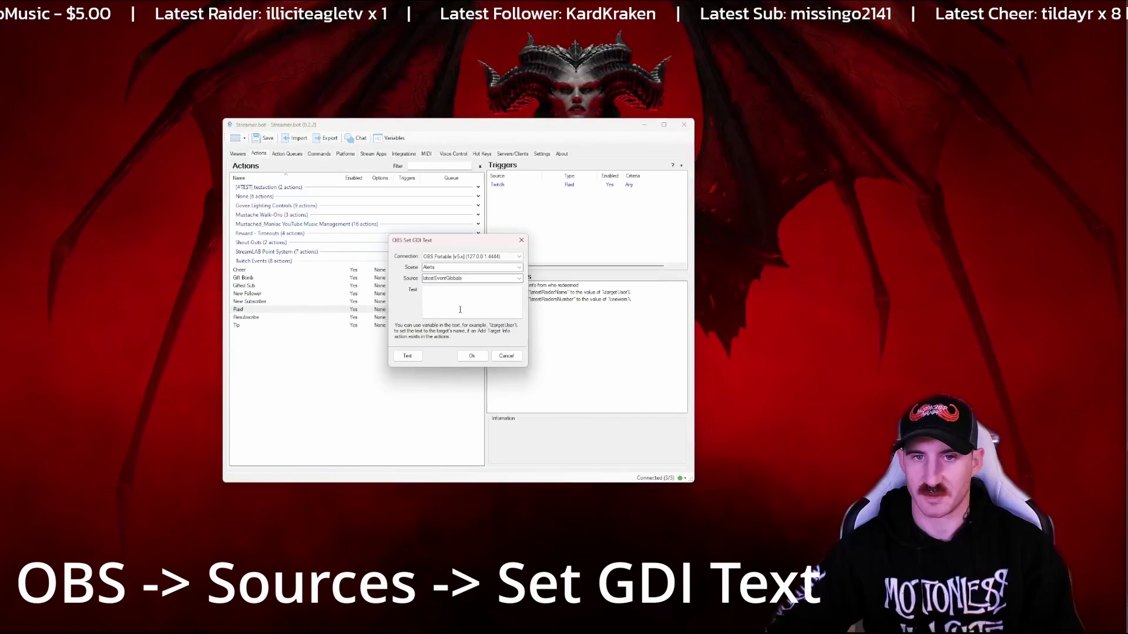
pyautogui.click(467, 292)
pyautogui.hotkey('ctrl', 'v')
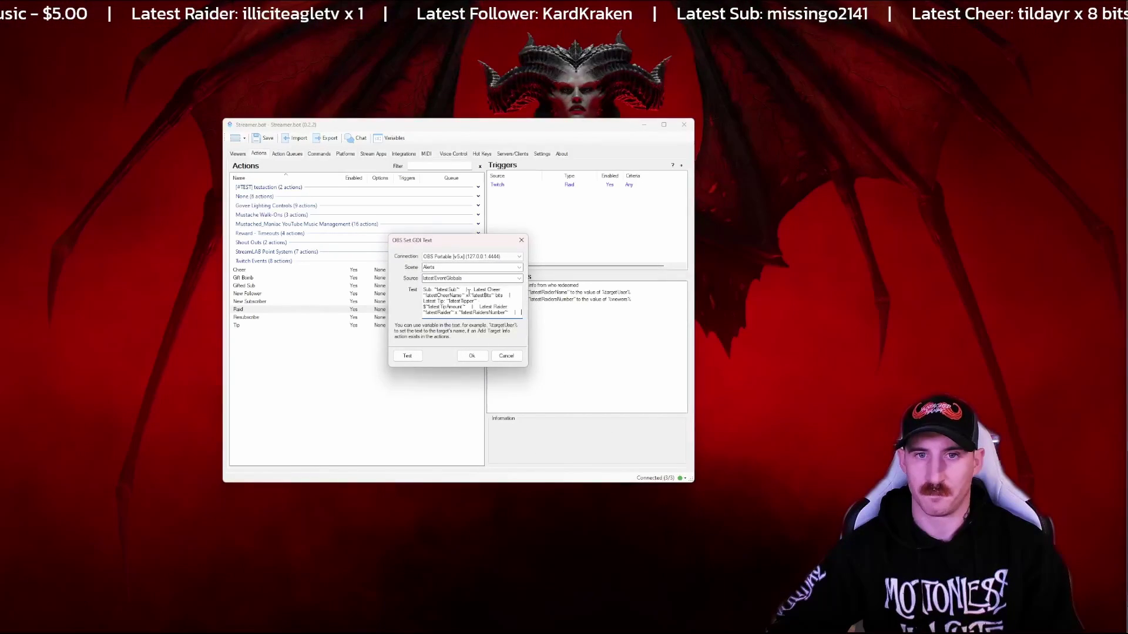
pyautogui.click(472, 356)
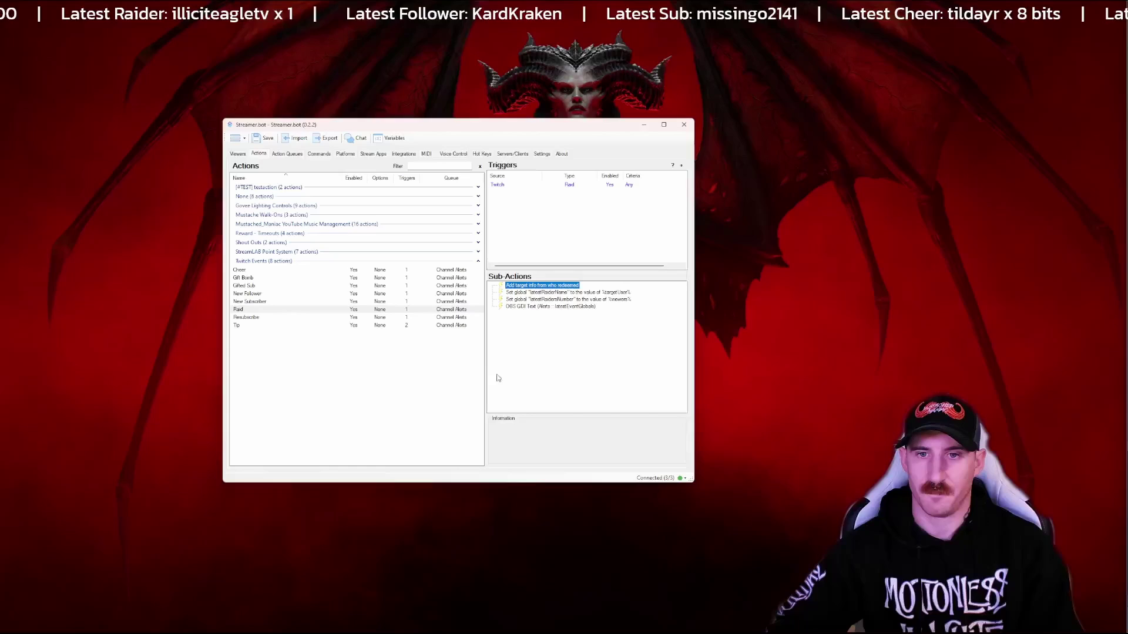
# Step: Start a Global (Set) sub-action in the empty Tip action, with the persisted variable name latestTipper
pyautogui.click(249, 318)
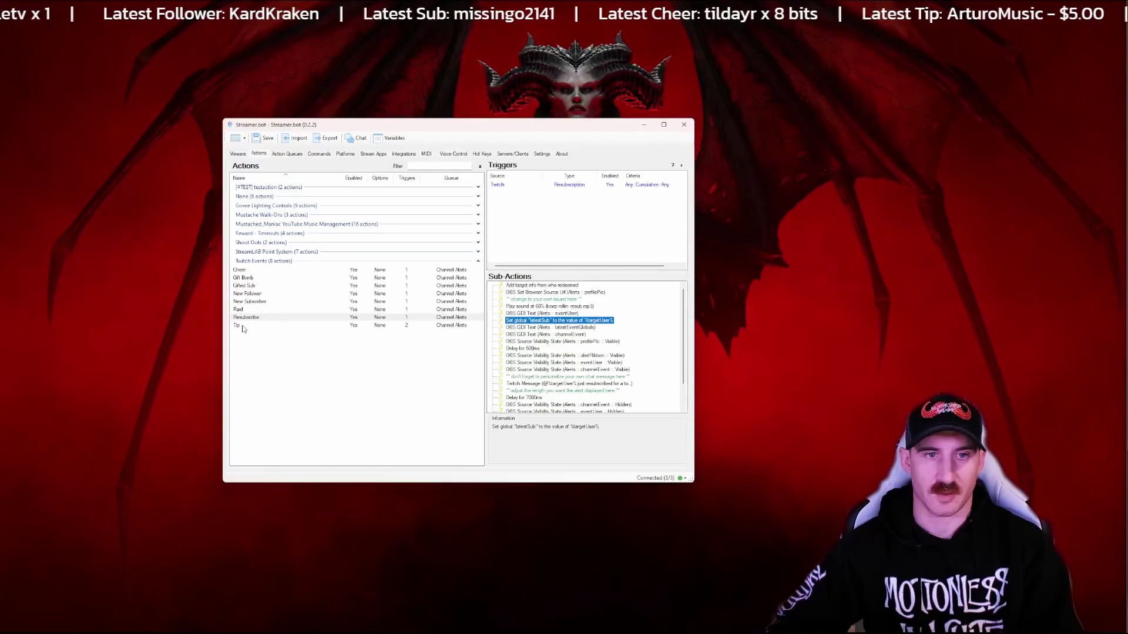
pyautogui.click(241, 327)
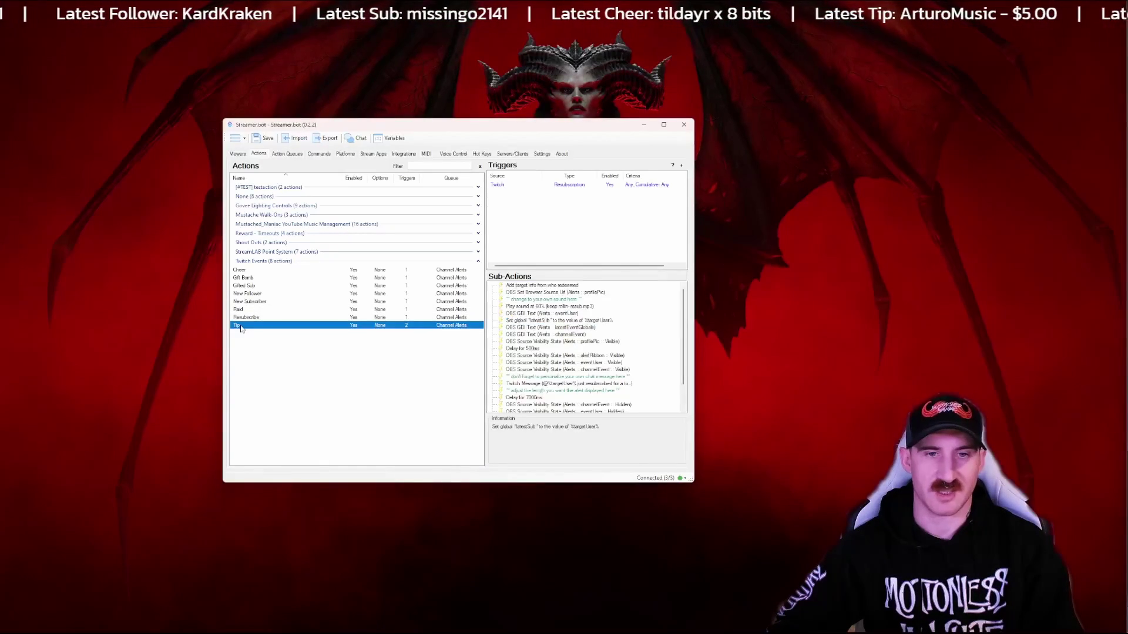
pyautogui.click(517, 292)
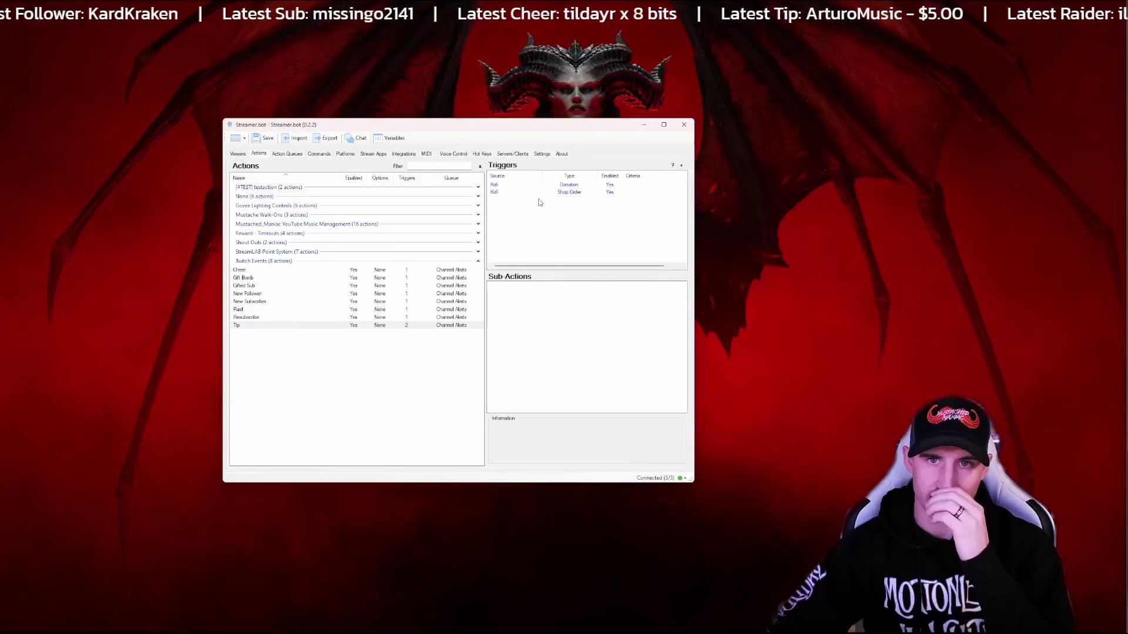
pyautogui.rightClick(511, 295)
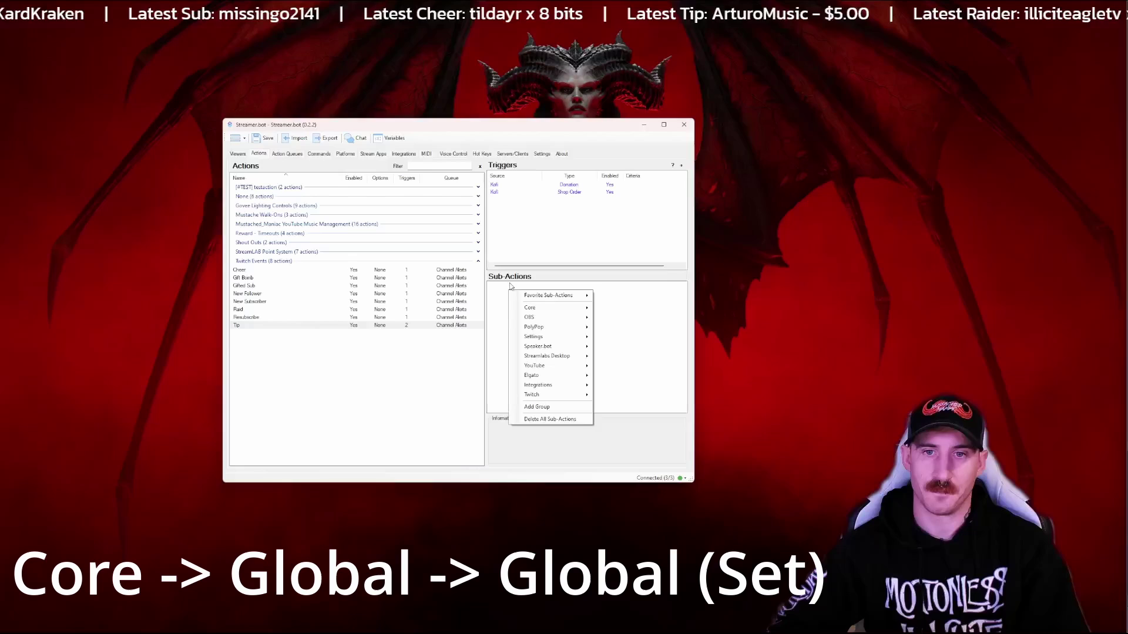
pyautogui.moveTo(542, 308)
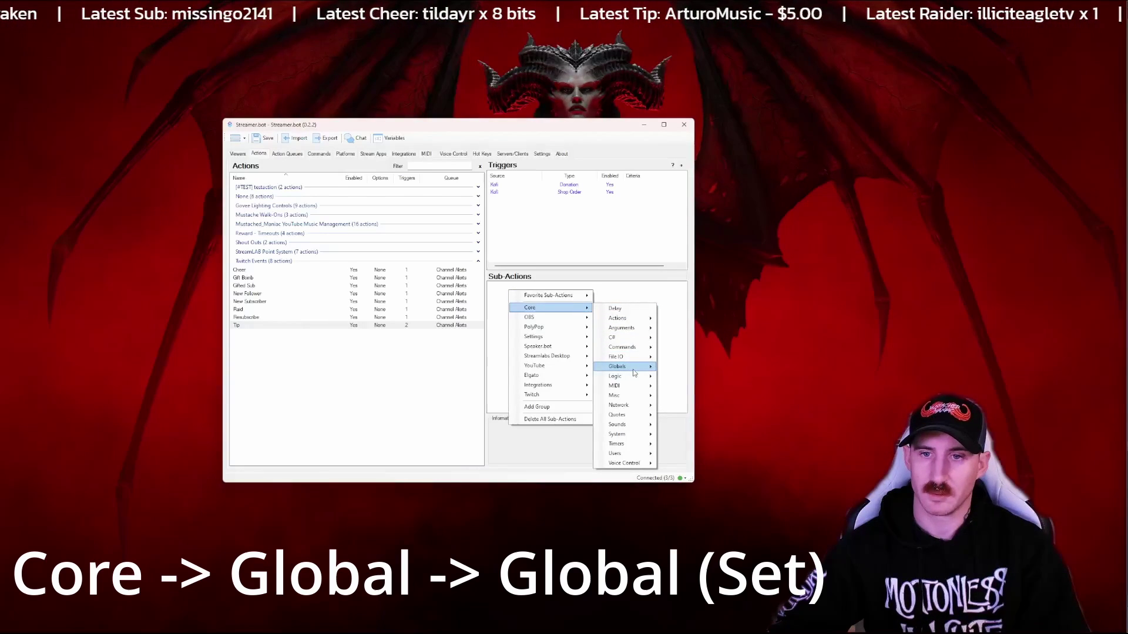
pyautogui.moveTo(635, 373)
pyautogui.click(684, 377)
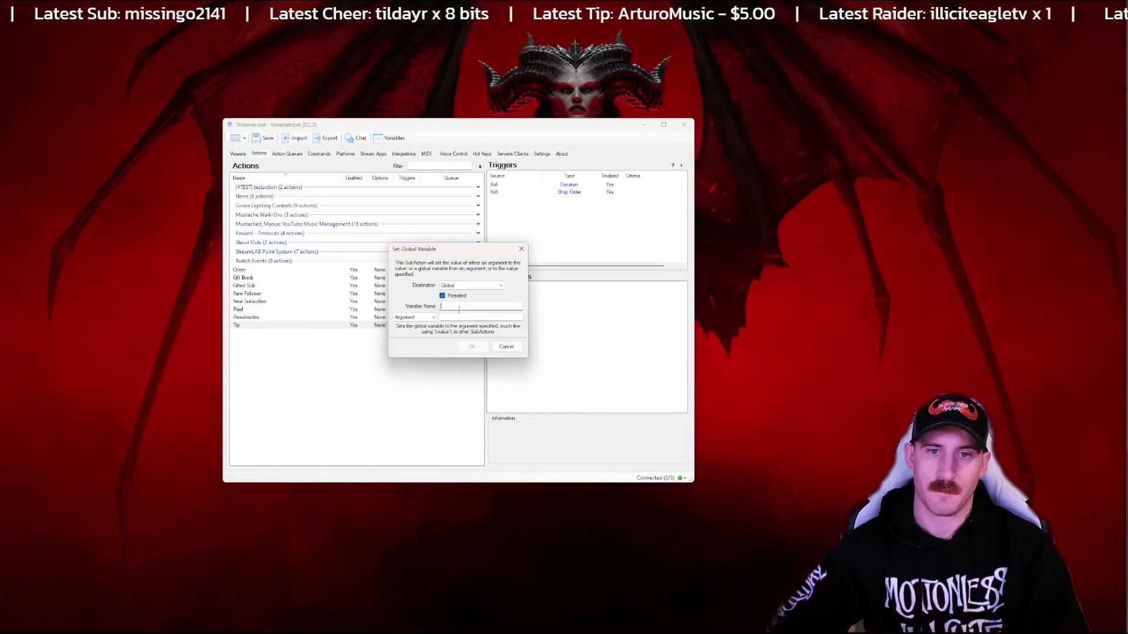
pyautogui.write('late')
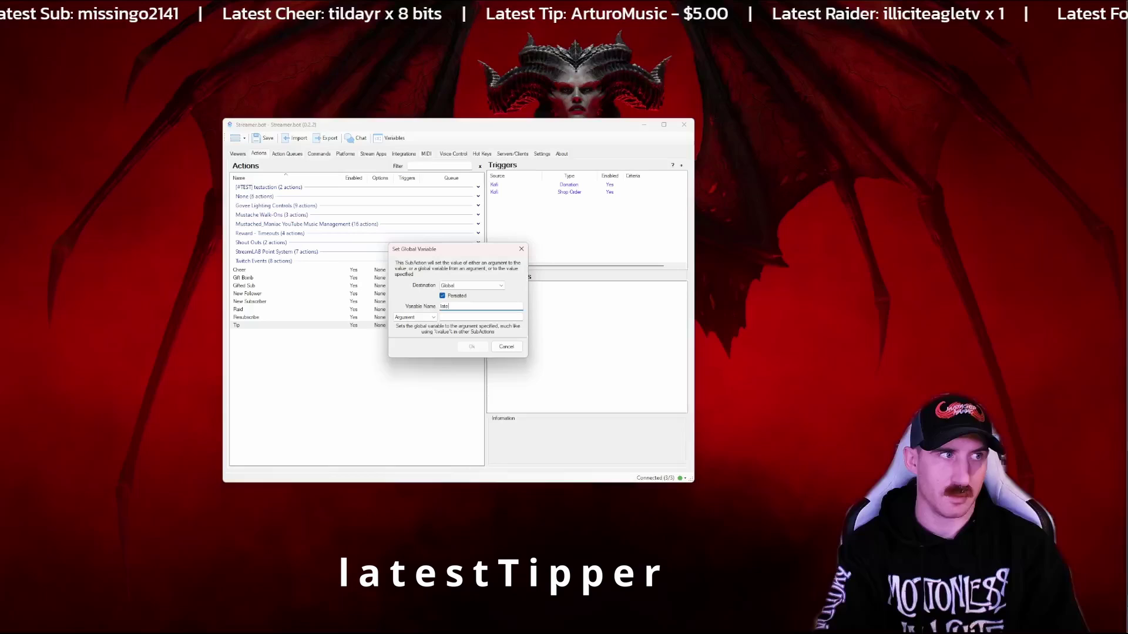
pyautogui.write('stTipper')
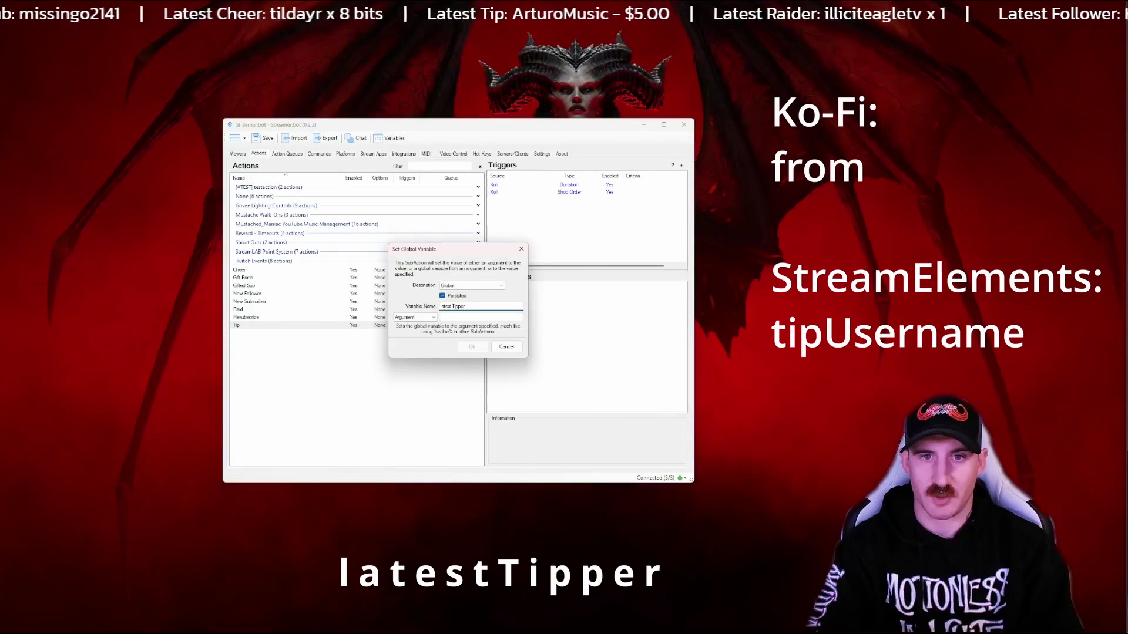
pyautogui.press('Tab')
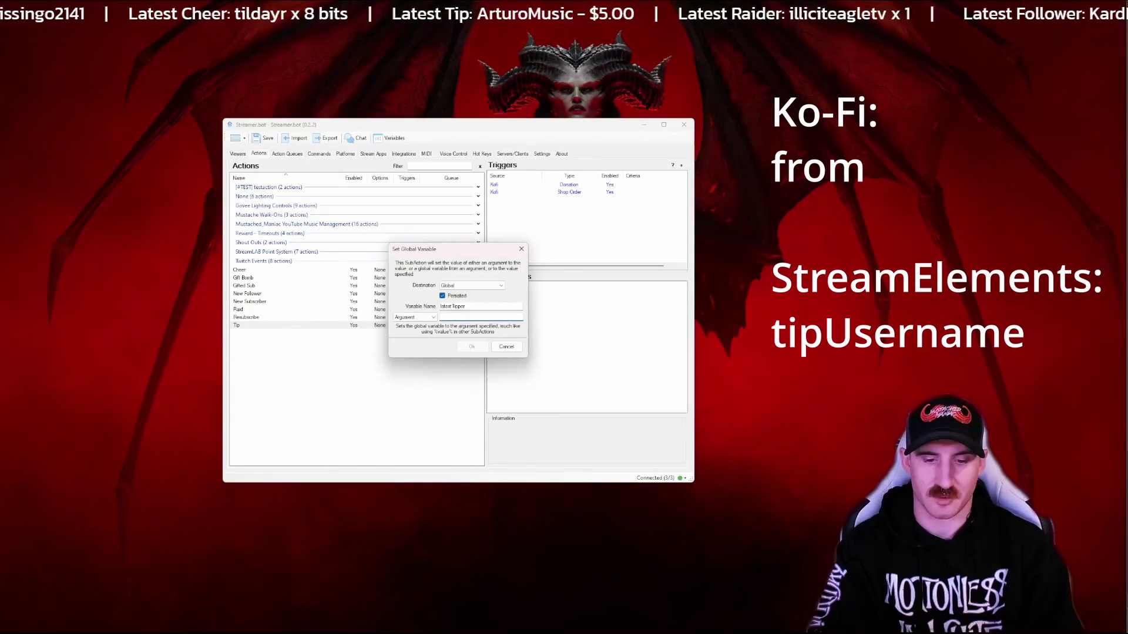
pyautogui.write('targetUser')
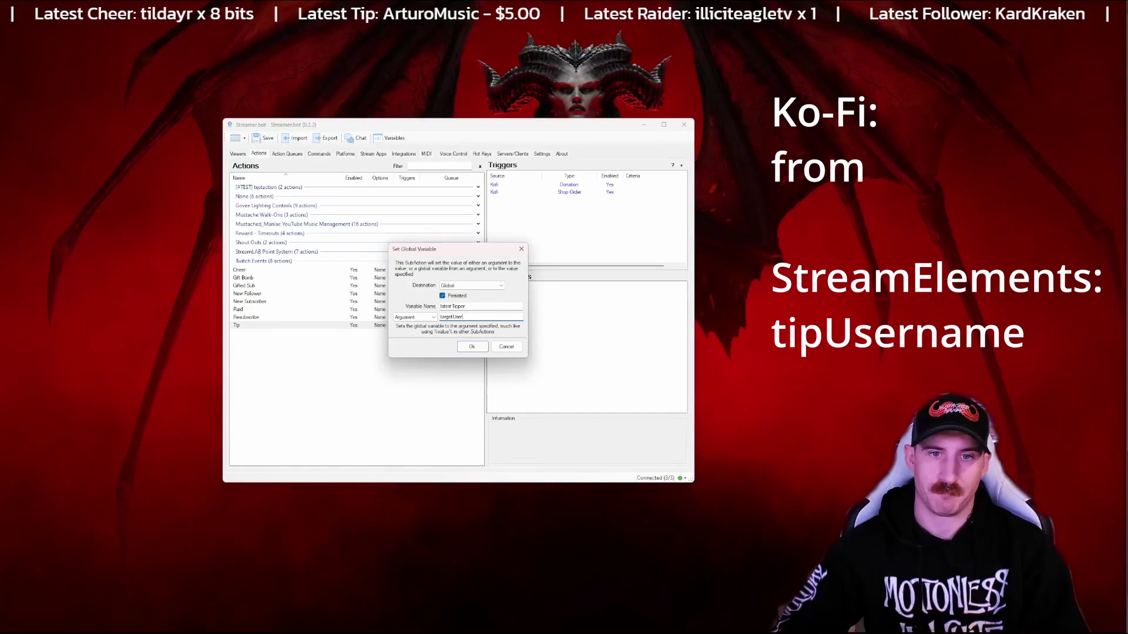
pyautogui.press('BackSpace')
pyautogui.press('BackSpace')
pyautogui.press('BackSpace')
pyautogui.press('BackSpace')
pyautogui.press('BackSpace')
pyautogui.press('BackSpace')
pyautogui.press('BackSpace')
pyautogui.press('BackSpace')
pyautogui.press('BackSpace')
pyautogui.press('BackSpace')
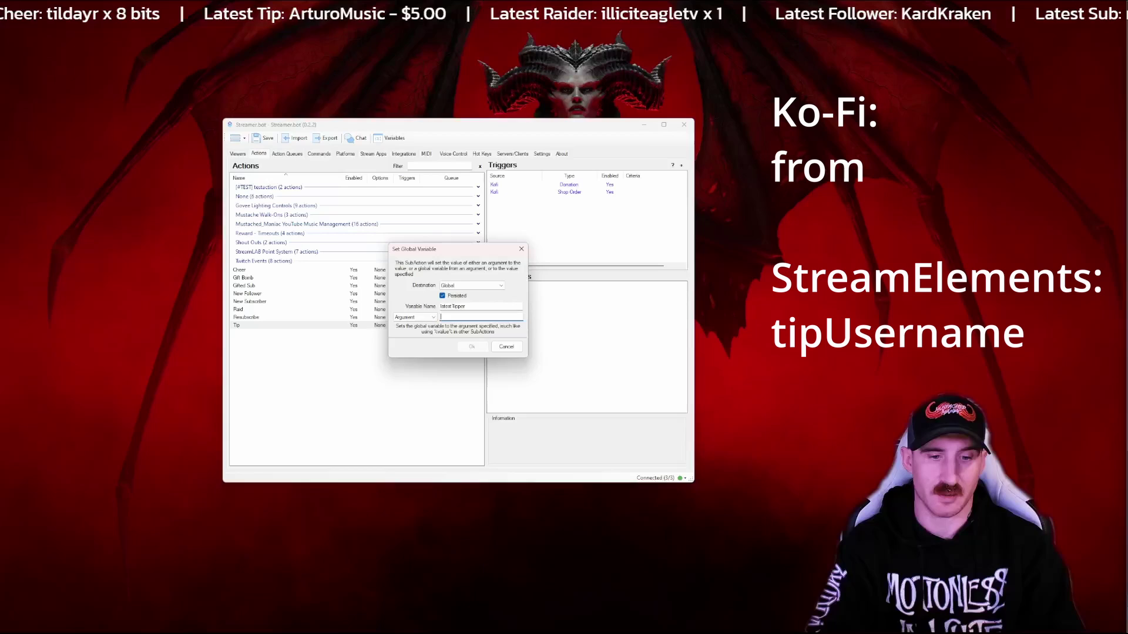
pyautogui.write('from')
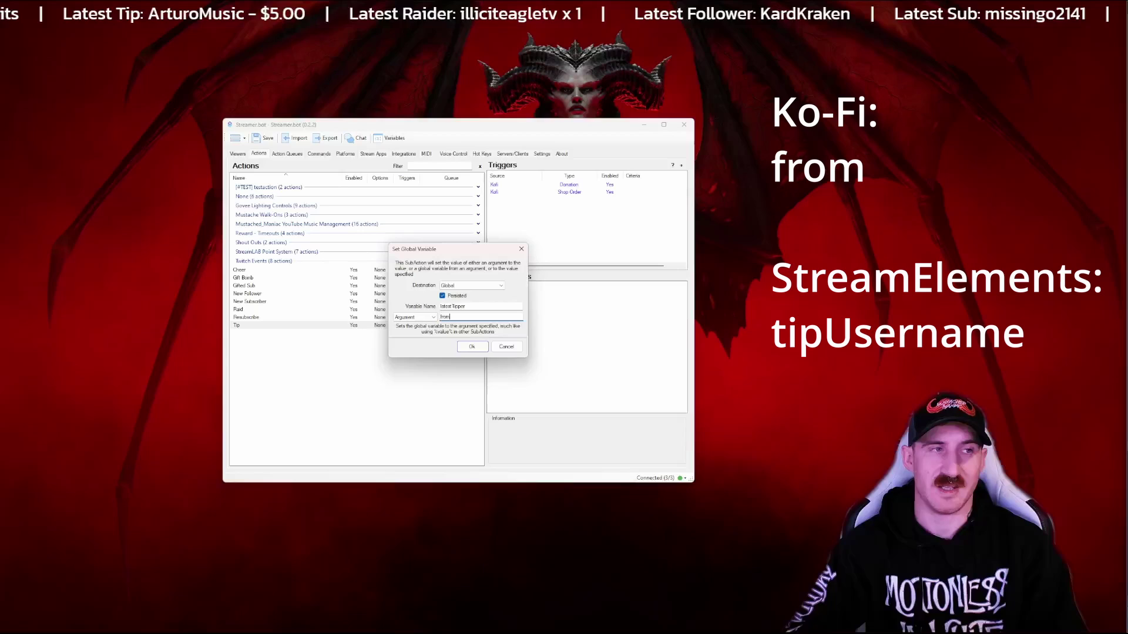
pyautogui.press('BackSpace')
pyautogui.press('BackSpace')
pyautogui.press('BackSpace')
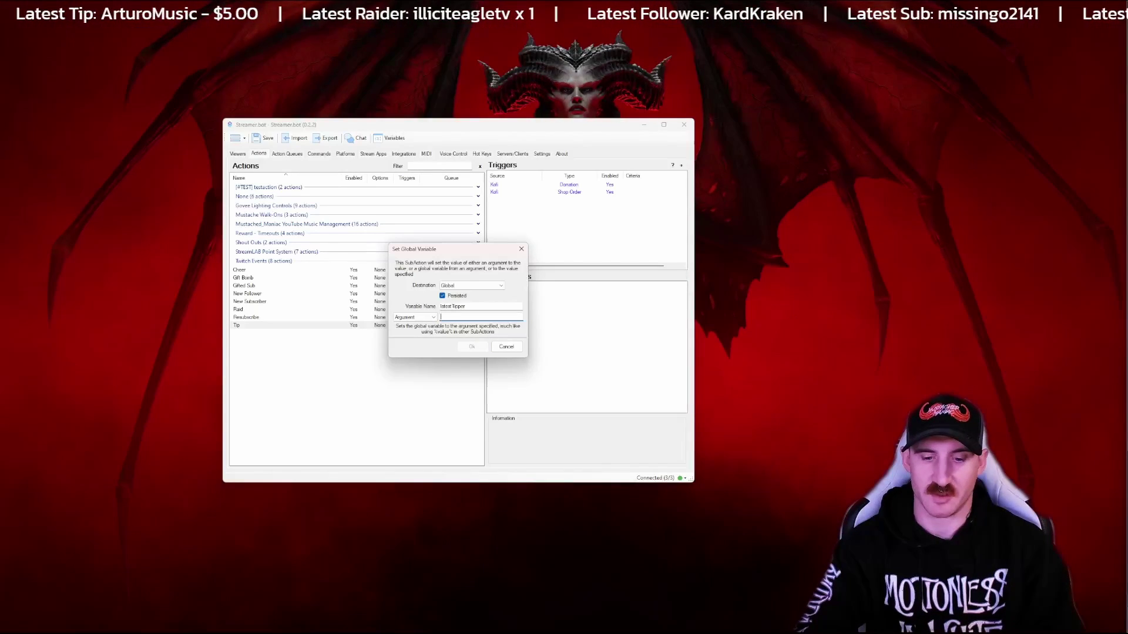
pyautogui.write('tipUsername')
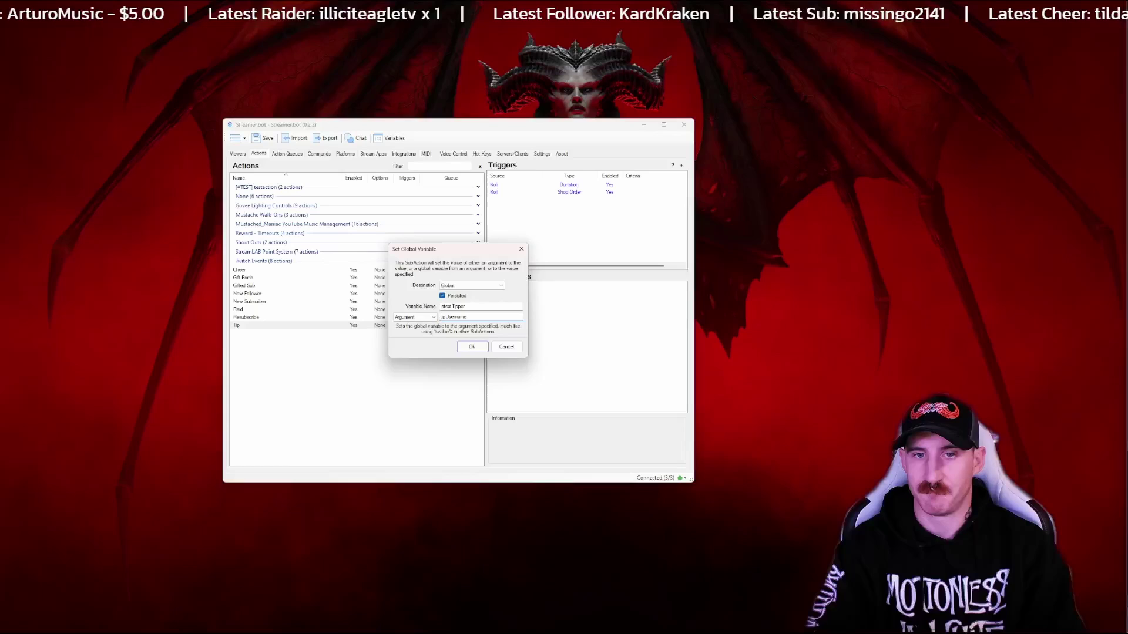
pyautogui.press('BackSpace')
pyautogui.press('BackSpace')
pyautogui.press('BackSpace')
pyautogui.press('BackSpace')
pyautogui.press('BackSpace')
pyautogui.press('BackSpace')
pyautogui.press('BackSpace')
pyautogui.press('BackSpace')
pyautogui.press('BackSpace')
pyautogui.press('BackSpace')
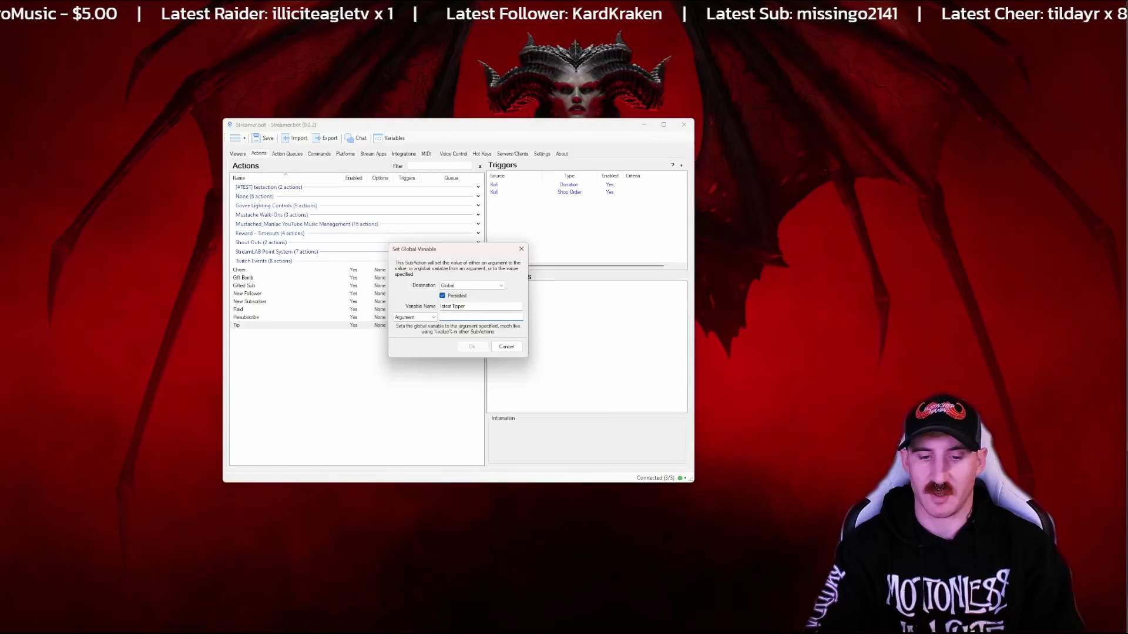
# Step: Use from as the source argument of the Tip action's latestTipper global and save the sub-action
pyautogui.press('Return')
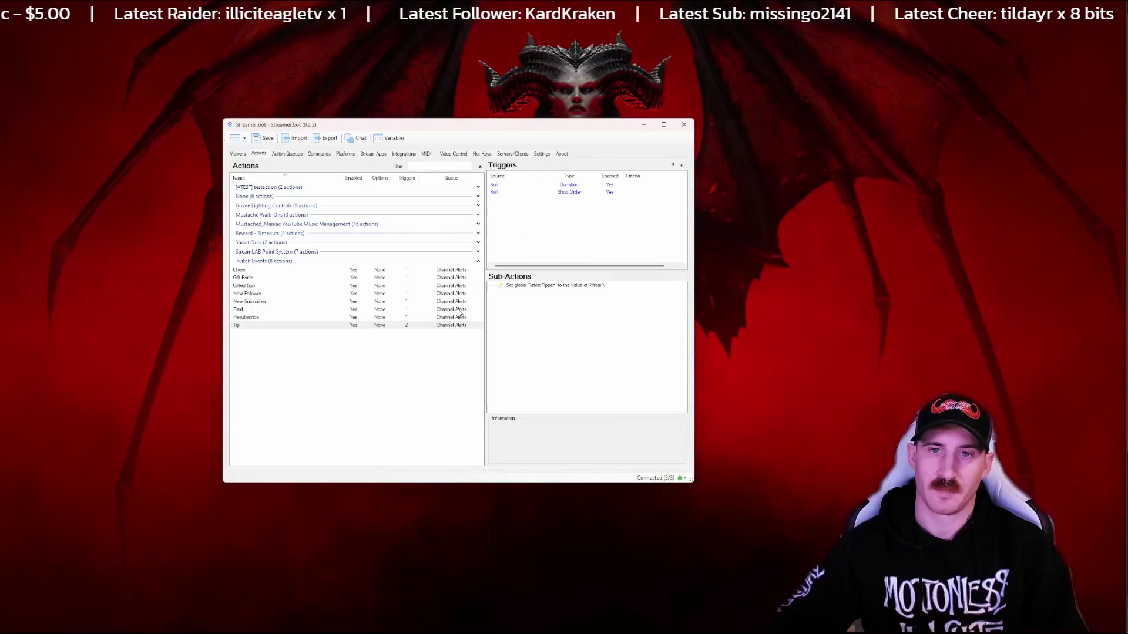
# Step: Add a Global (Set) sub-action to the Tip action, setting persisted variable latestTipAmount from the argument amount
pyautogui.rightClick(529, 303)
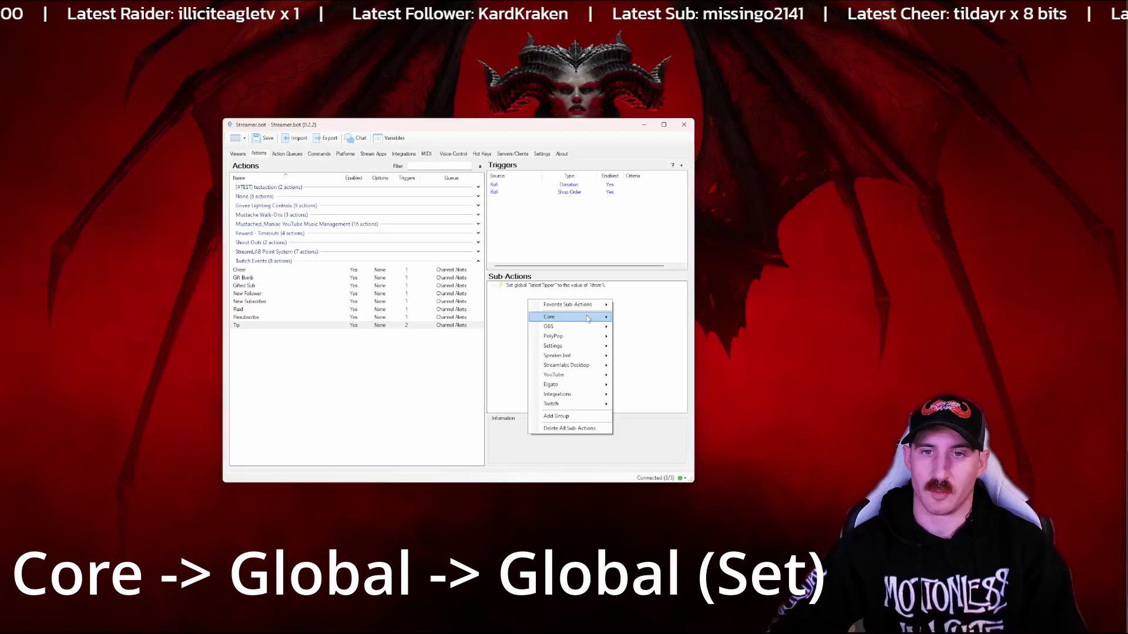
pyautogui.moveTo(588, 318)
pyautogui.moveTo(654, 376)
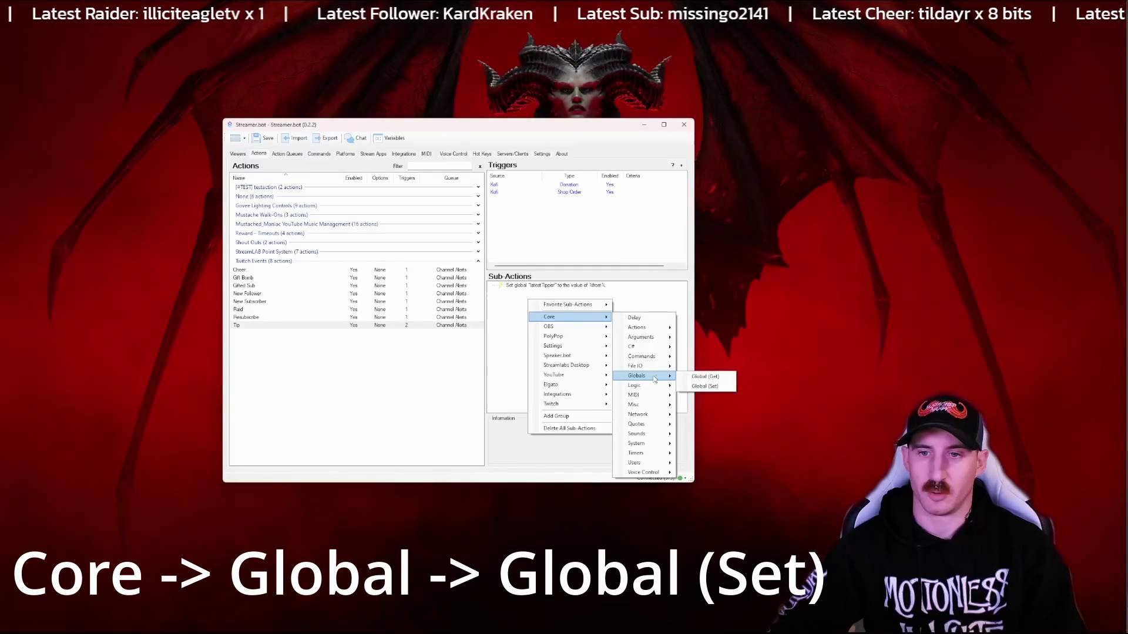
pyautogui.click(702, 386)
pyautogui.click(463, 306)
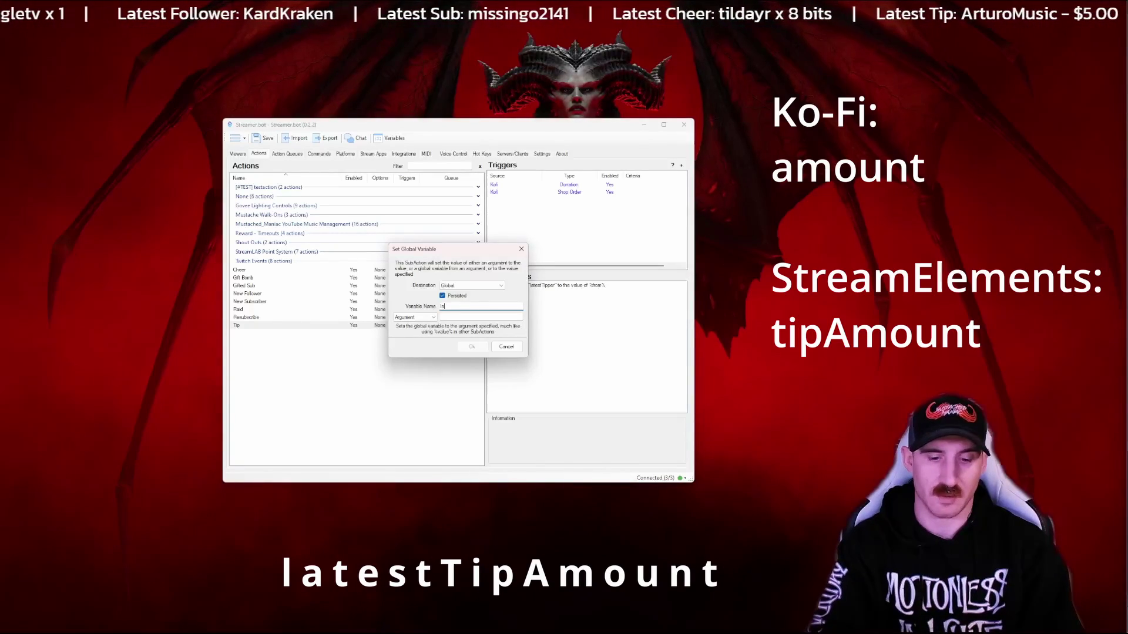
pyautogui.write('latestTipAmount')
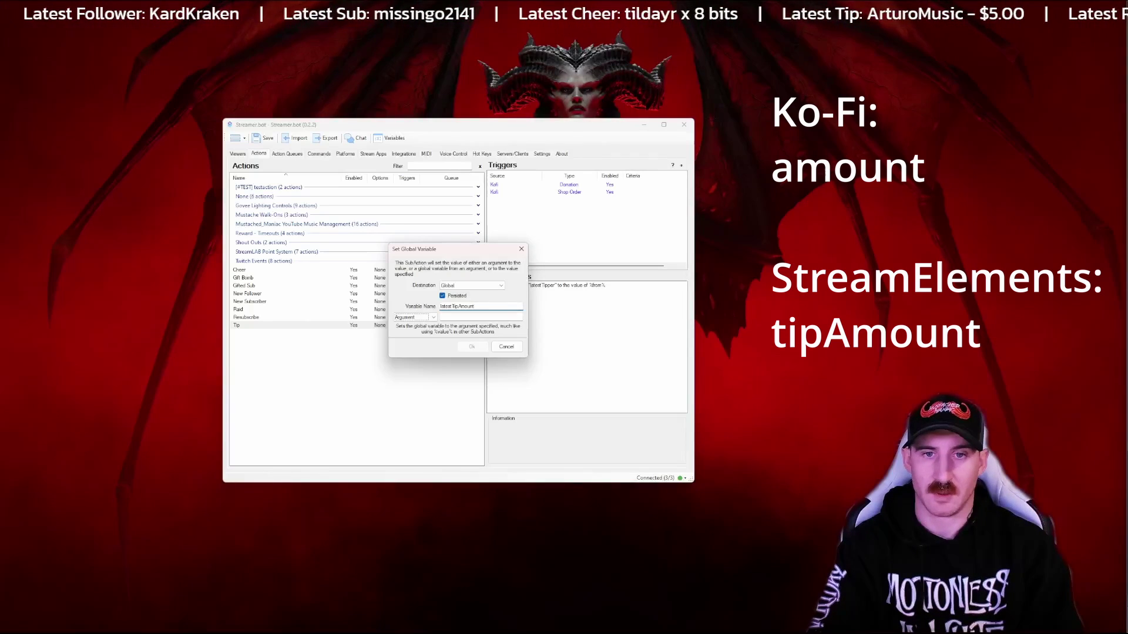
pyautogui.click(481, 317)
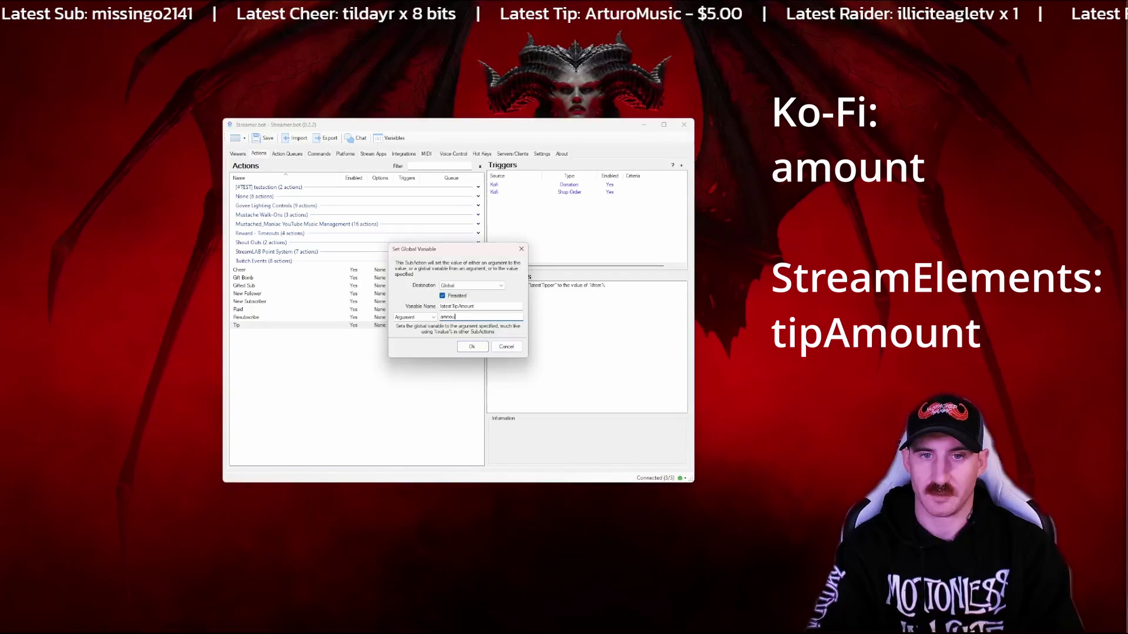
pyautogui.press('Return')
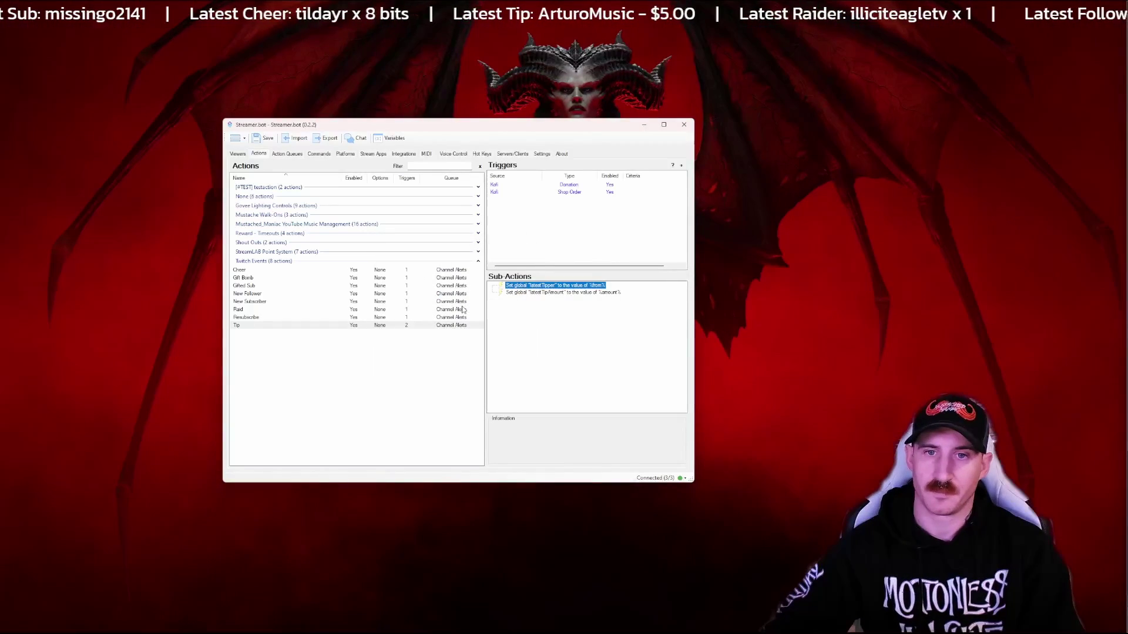
# Step: Add an OBS Set GDI Text sub-action at the end of the Tip action, targeting latestEventGlobals in scene Alerts
pyautogui.rightClick(532, 314)
pyautogui.moveTo(579, 342)
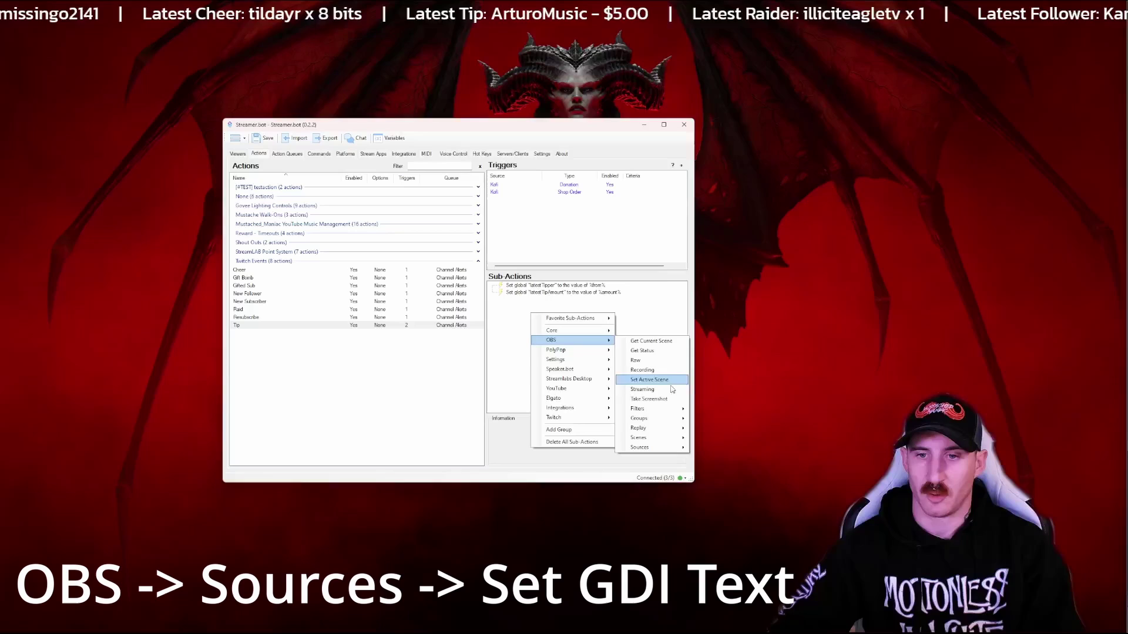
pyautogui.moveTo(659, 452)
pyautogui.click(742, 505)
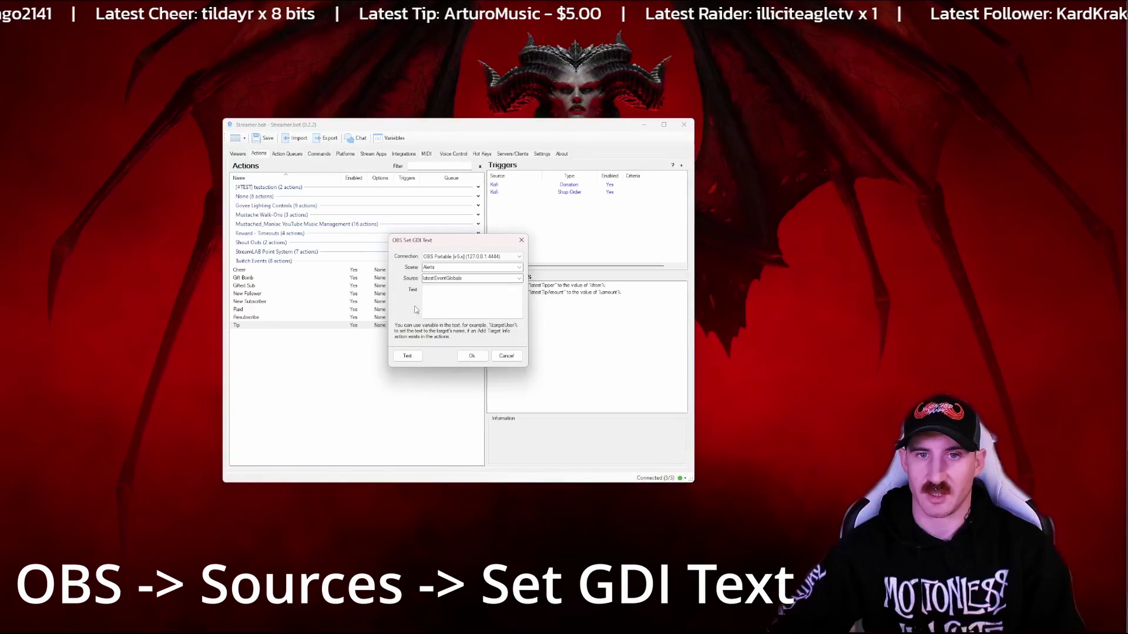
pyautogui.click(472, 356)
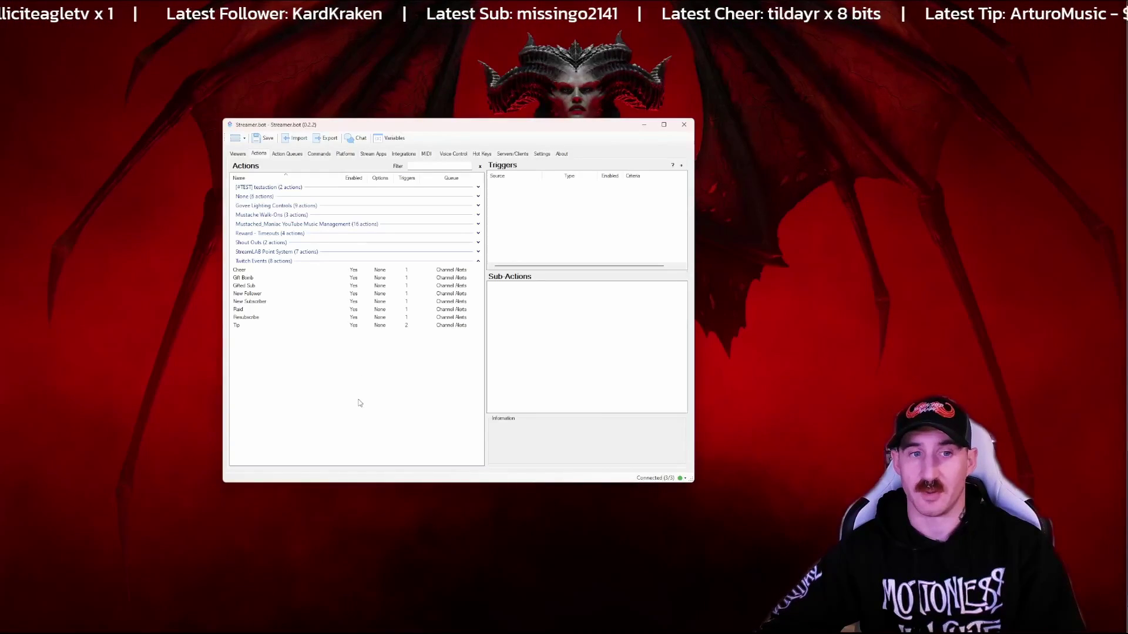
# Step: Create a new action named Update Latest Names in the Twitch Events group
pyautogui.click(274, 356)
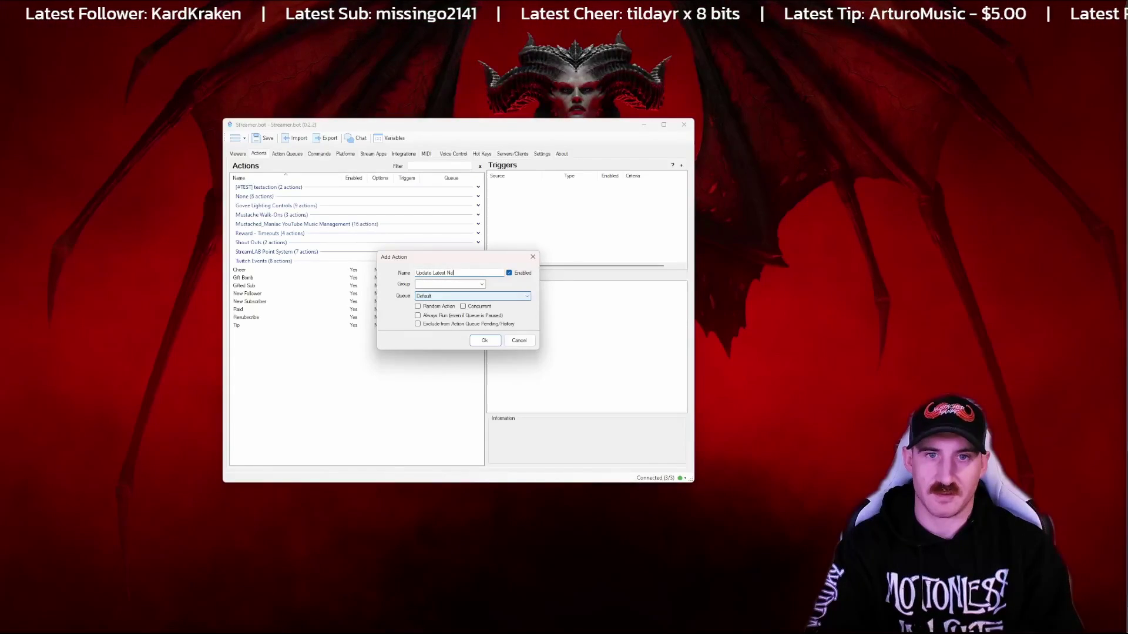
pyautogui.click(482, 285)
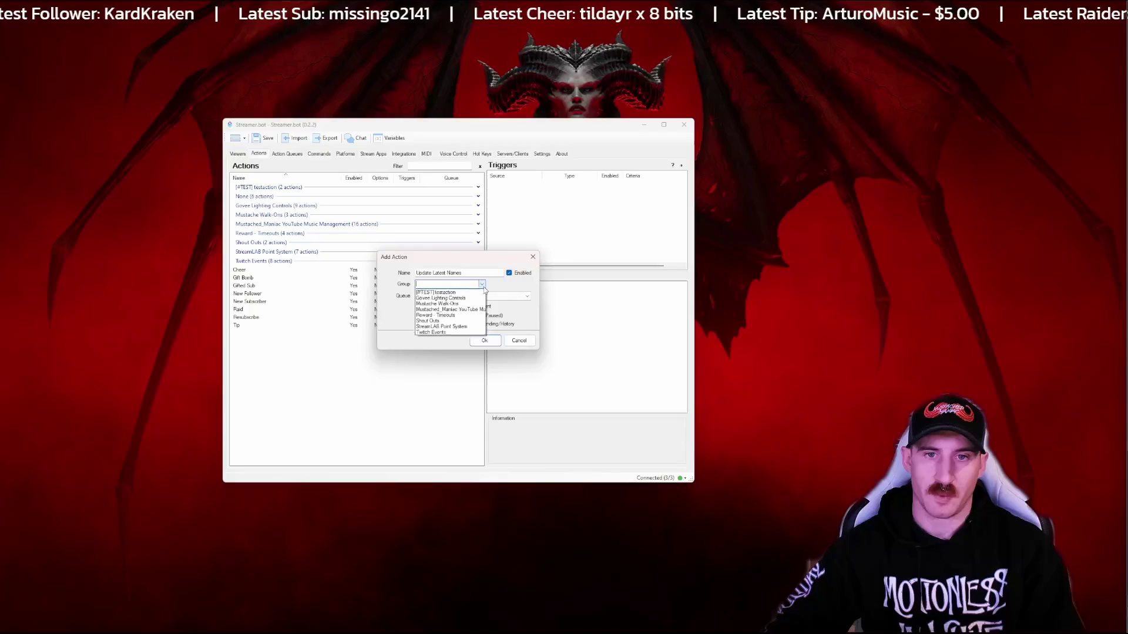
pyautogui.click(440, 333)
pyautogui.click(484, 341)
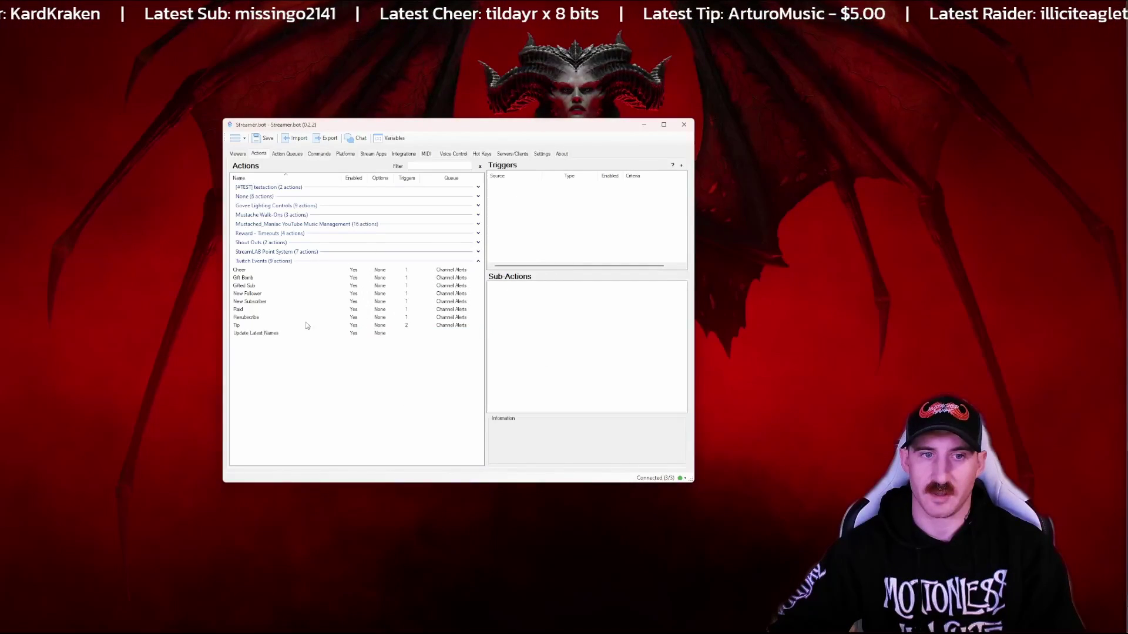
# Step: Give Update Latest Names a Command Triggered trigger using a new command, Update Latest Names (!updatelatest), with Ignore Bot Account turned off
pyautogui.click(264, 334)
pyautogui.rightClick(535, 206)
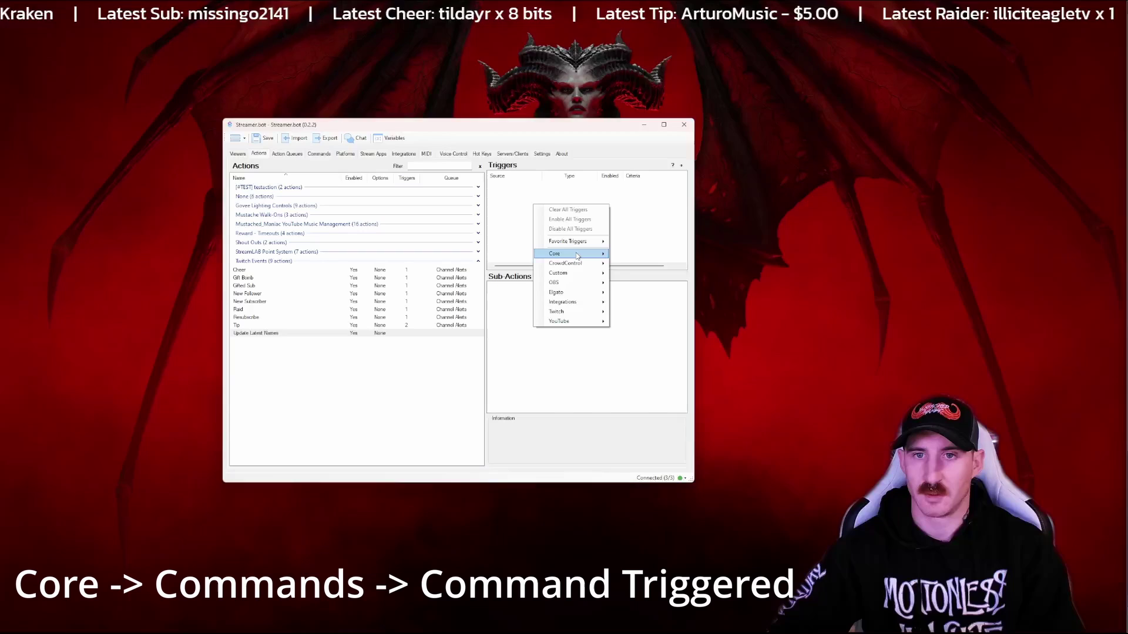
pyautogui.moveTo(578, 256)
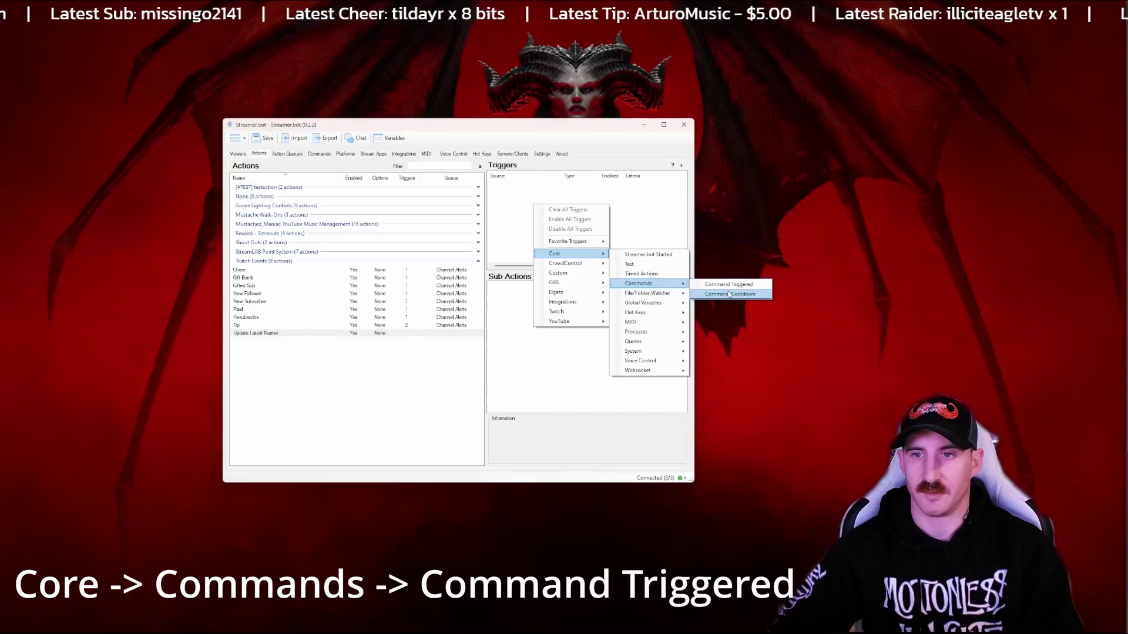
pyautogui.click(731, 285)
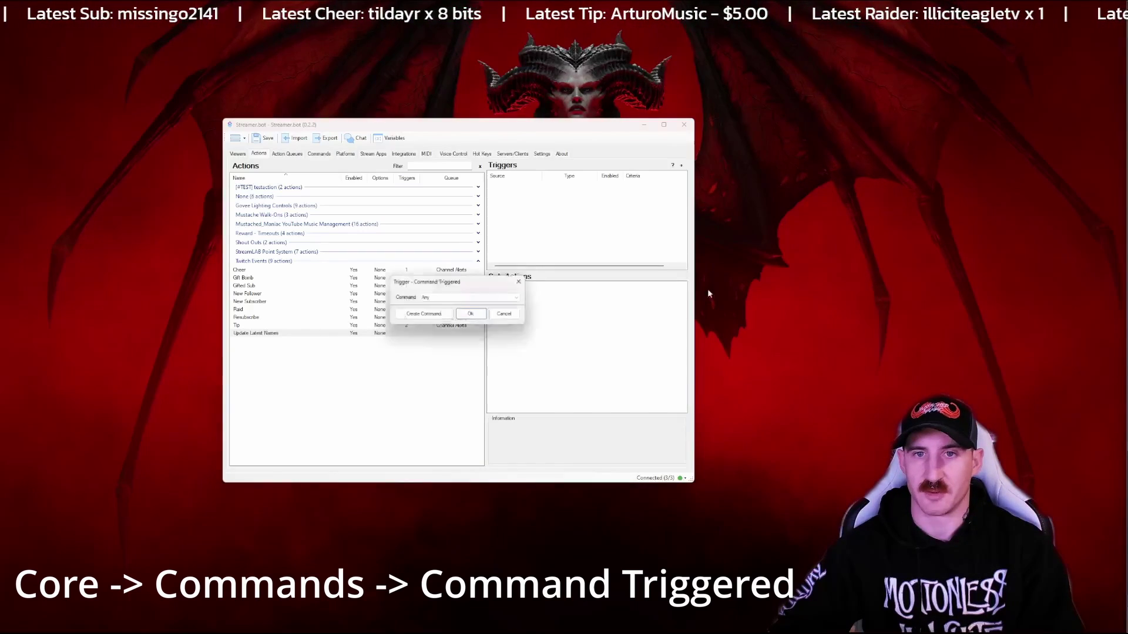
pyautogui.click(423, 315)
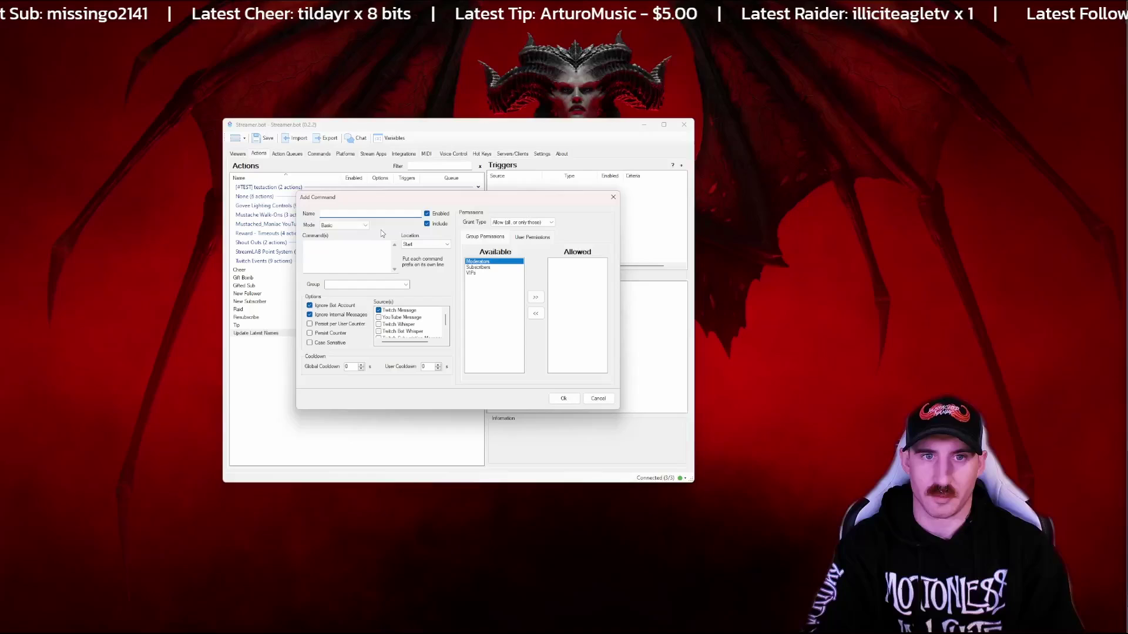
pyautogui.write('Update Latest Names')
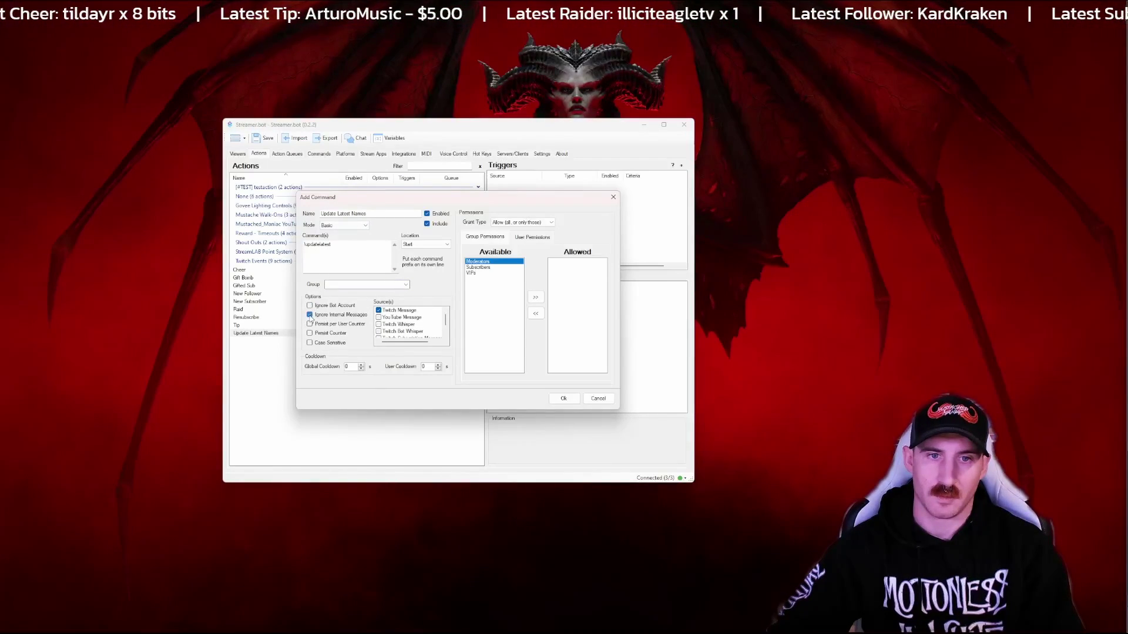
pyautogui.click(563, 400)
pyautogui.click(472, 317)
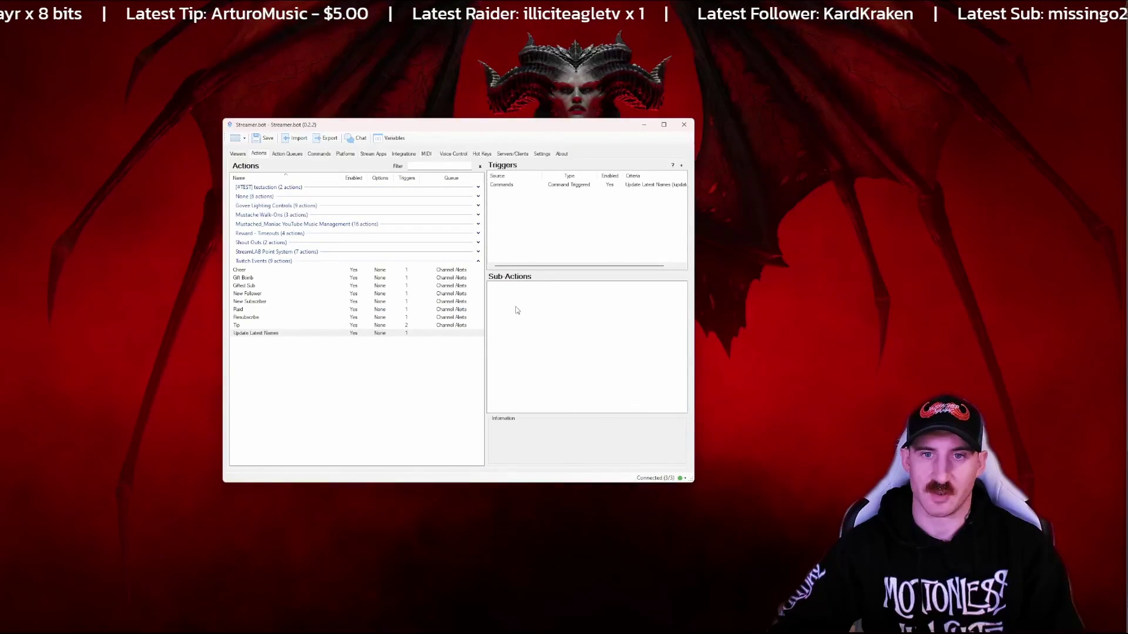
# Step: Add an OBS Set GDI Text sub-action to Update Latest Names, pasting the ticker text for latestEventGlobals in scene Alerts
pyautogui.rightClick(500, 288)
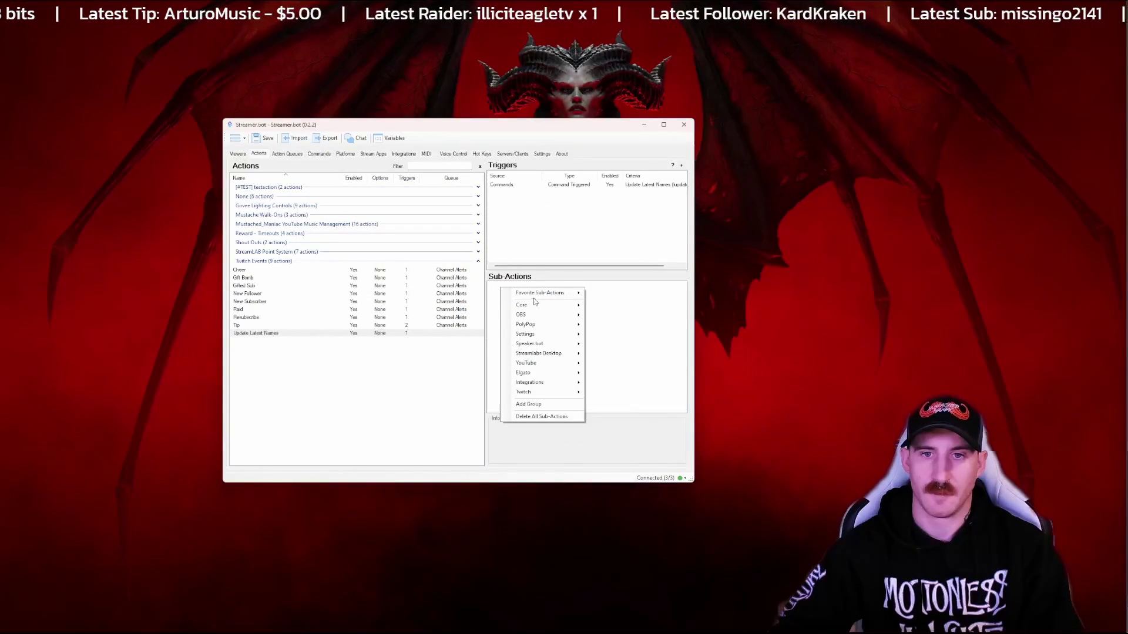
pyautogui.moveTo(547, 319)
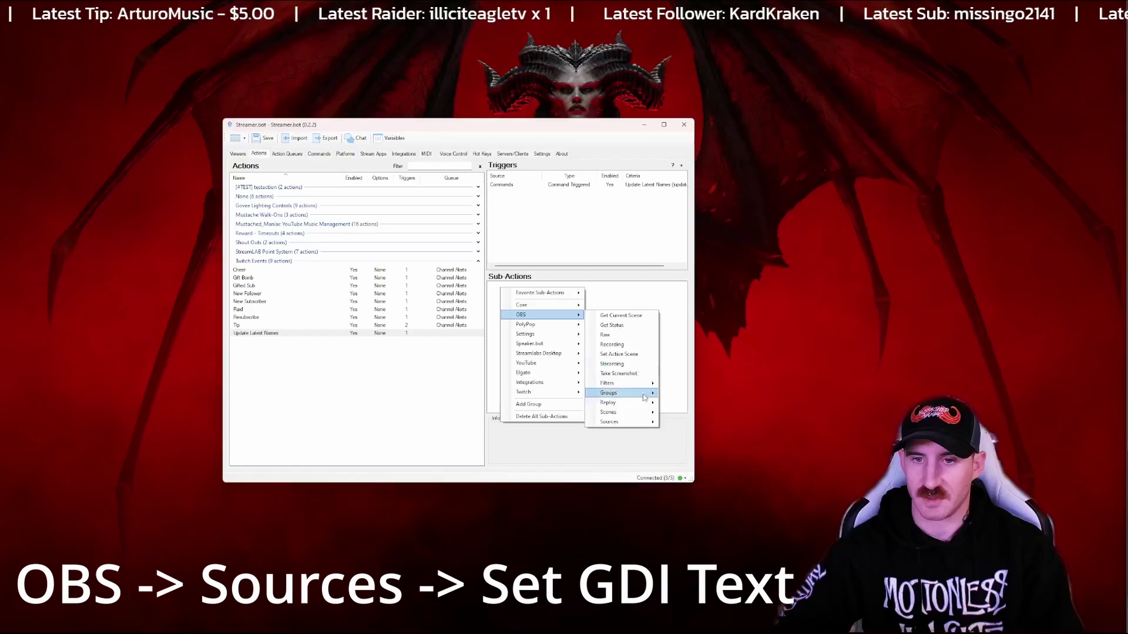
pyautogui.moveTo(641, 427)
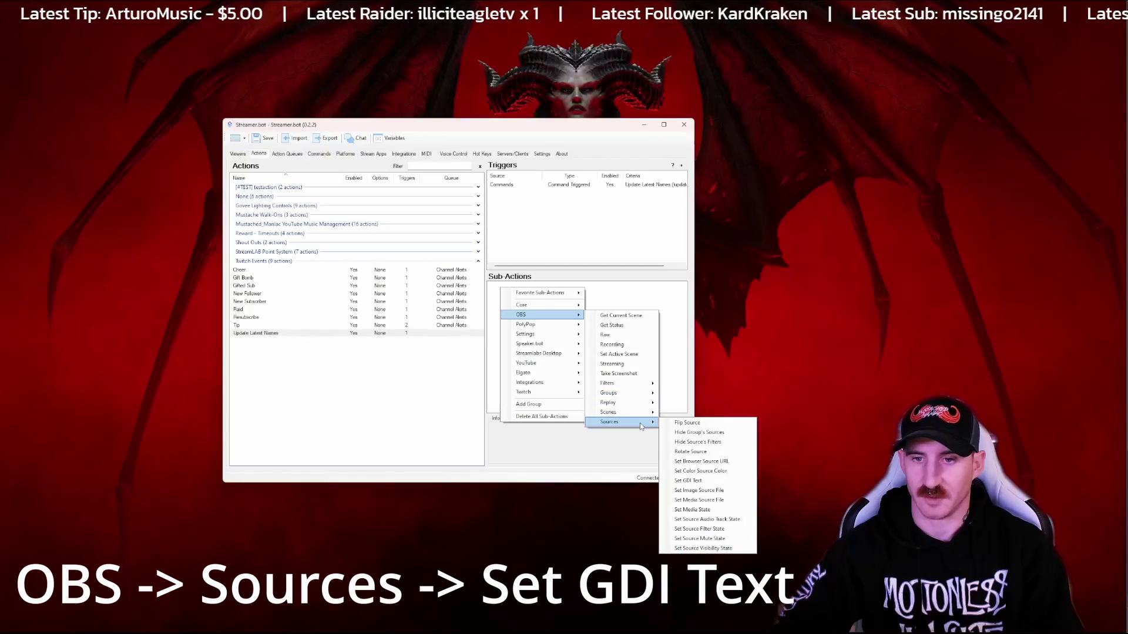
pyautogui.click(701, 482)
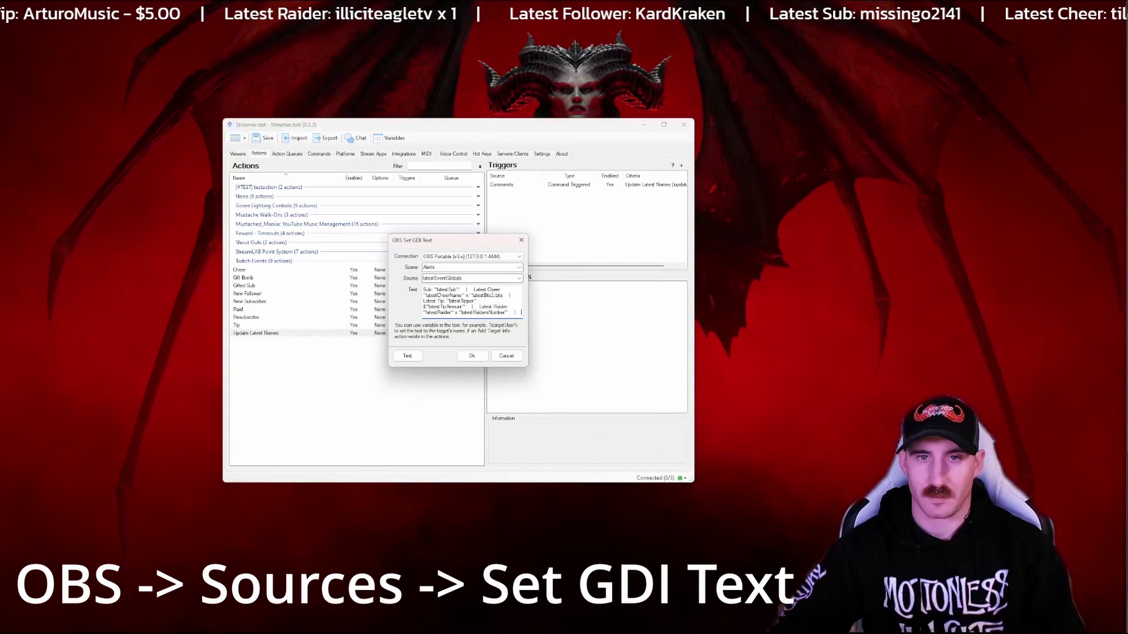
pyautogui.click(471, 356)
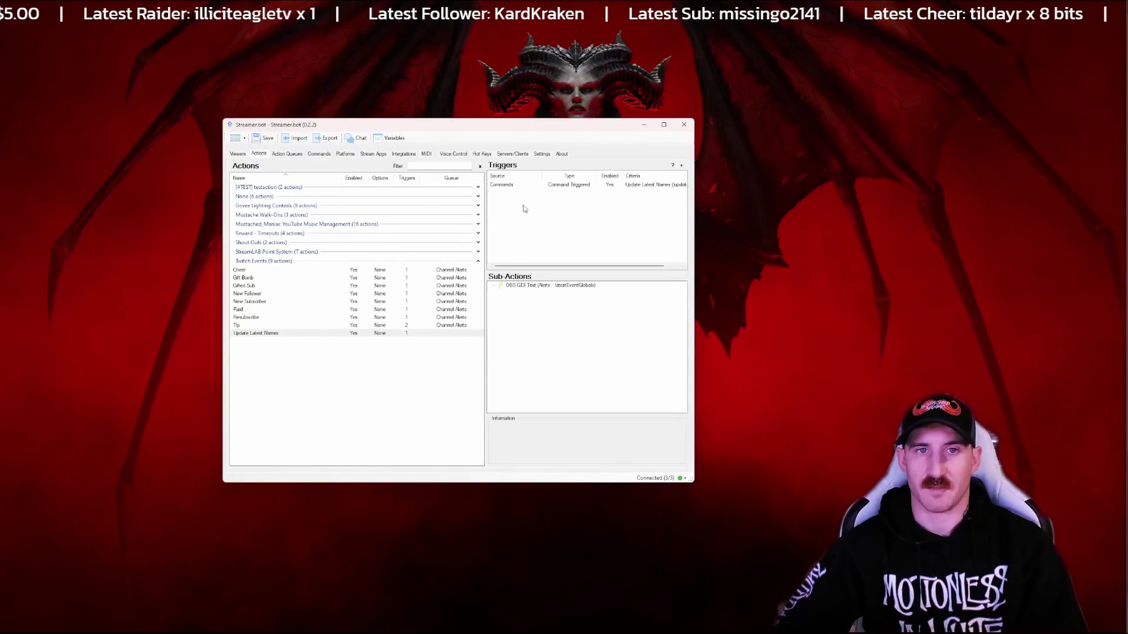
# Step: View the list of persisted global variables and close it again
pyautogui.click(392, 138)
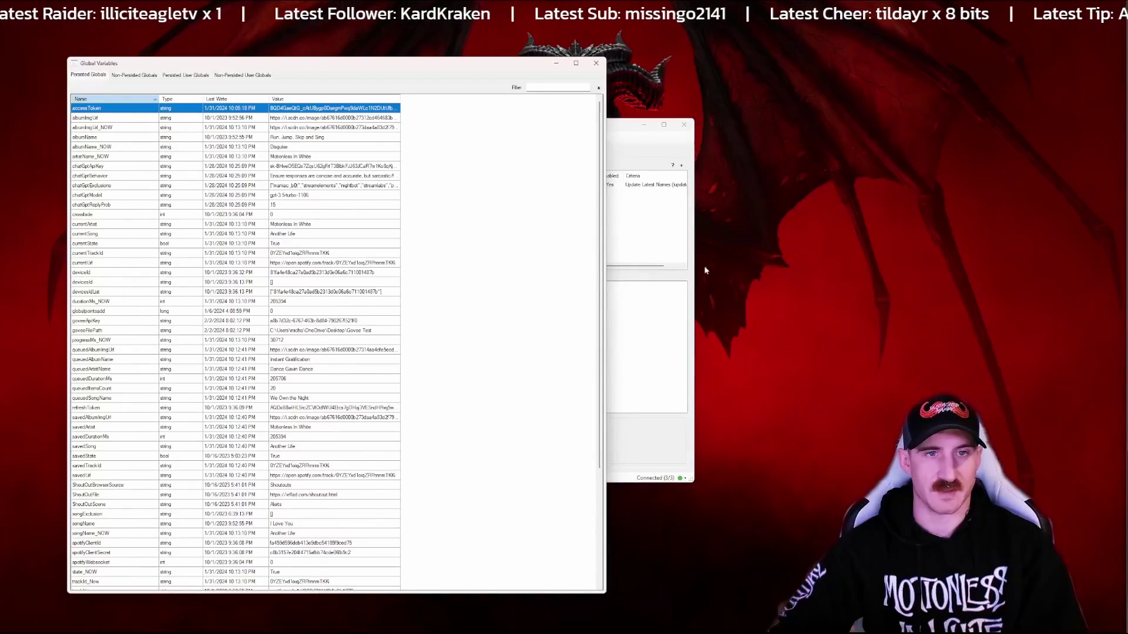
pyautogui.click(596, 63)
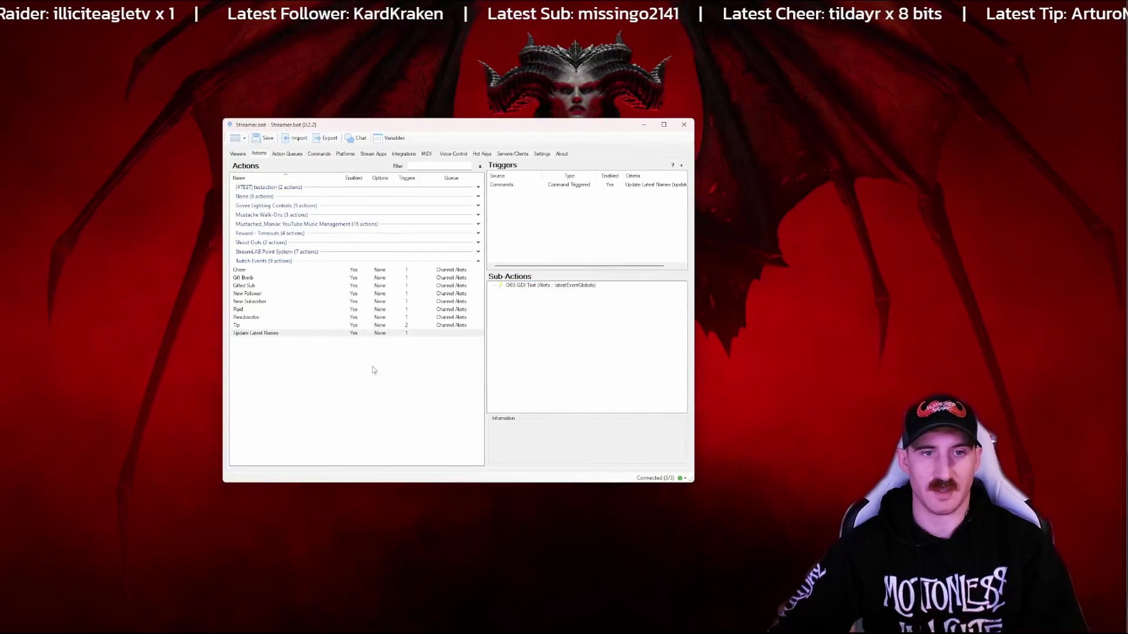
# Step: Bring up OBS behind Streamer.bot and test the Cheer action's Twitch trigger
pyautogui.moveTo(589, 628)
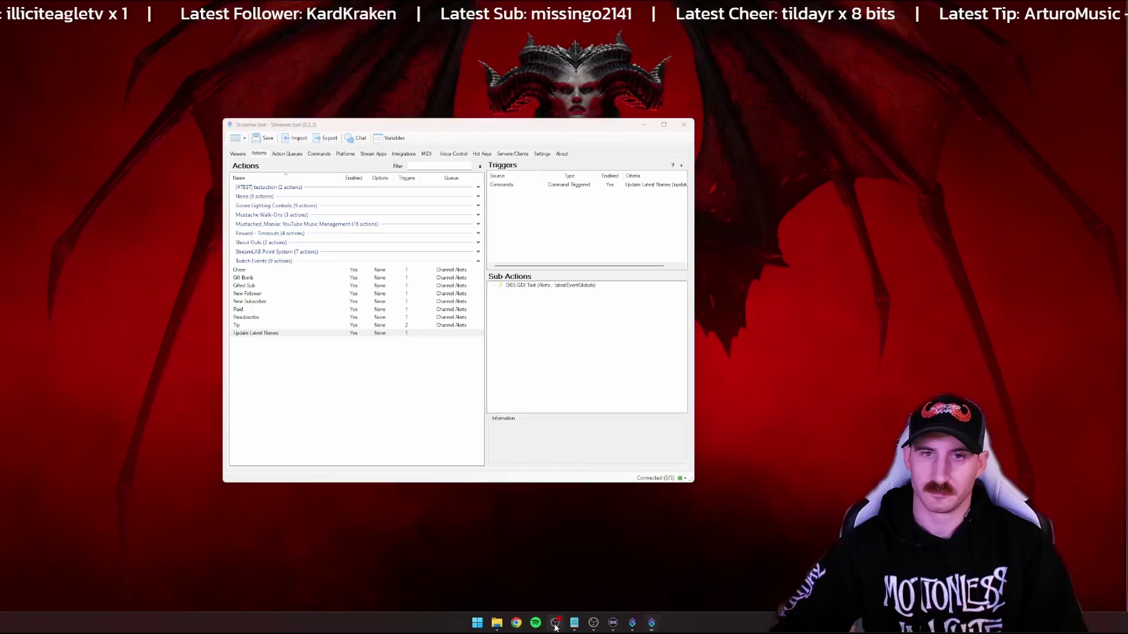
pyautogui.click(596, 625)
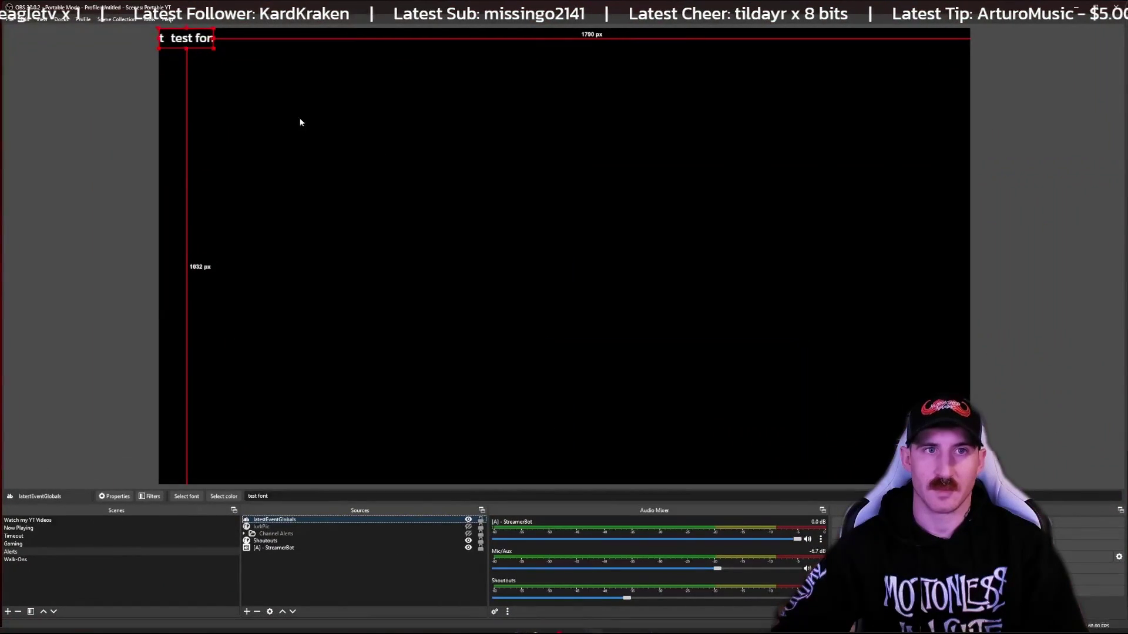
pyautogui.click(653, 625)
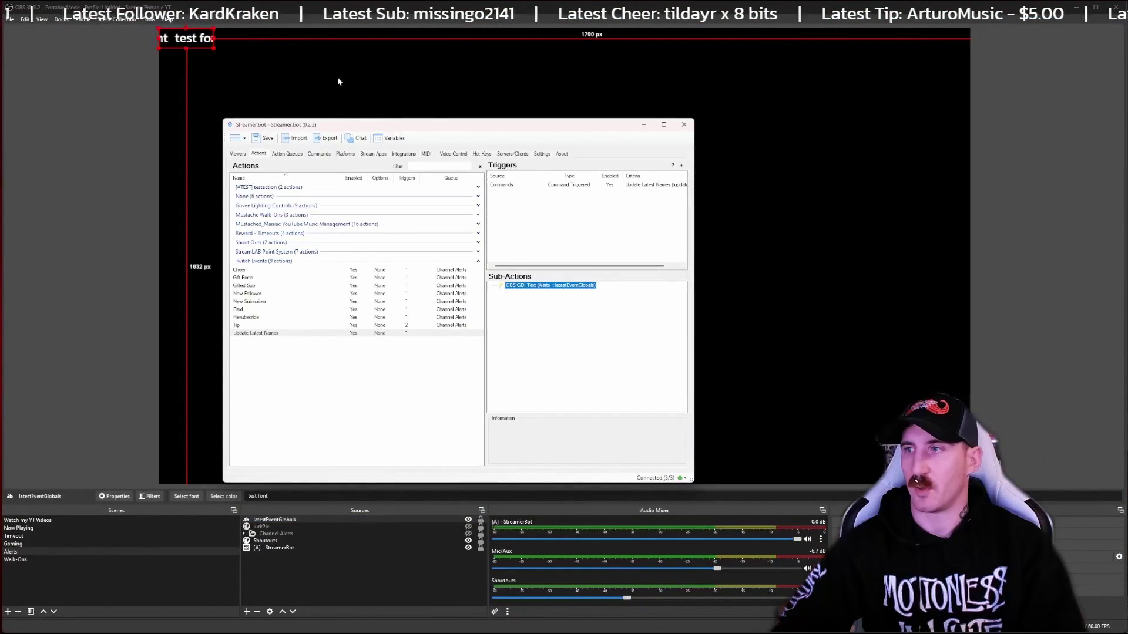
pyautogui.moveTo(306, 124); pyautogui.dragTo(319, 144)
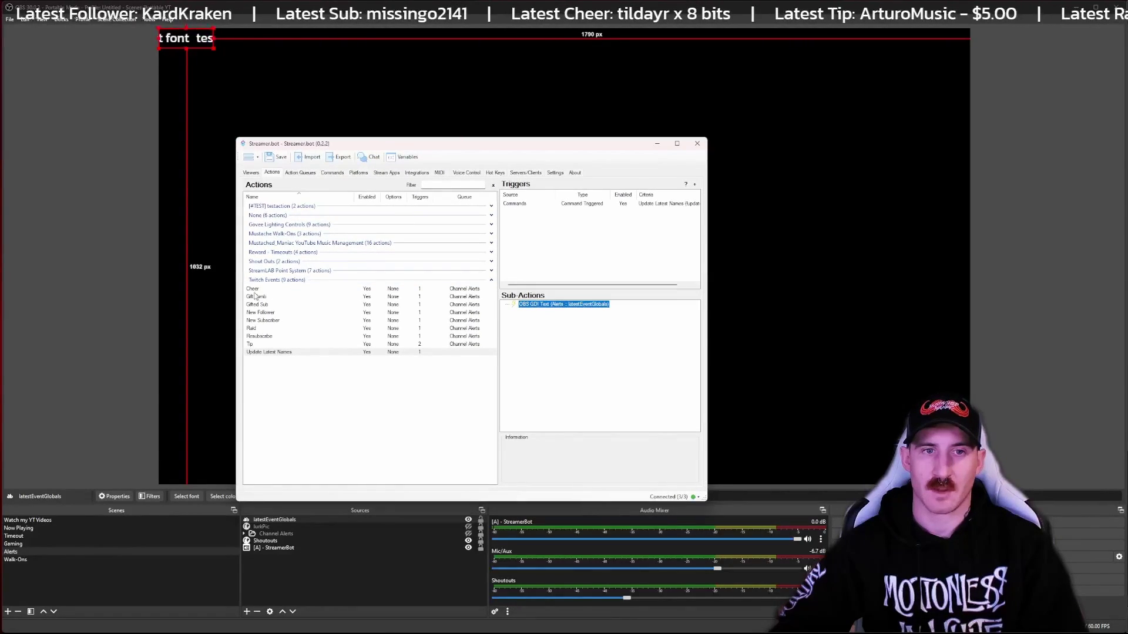
pyautogui.click(252, 288)
pyautogui.rightClick(515, 204)
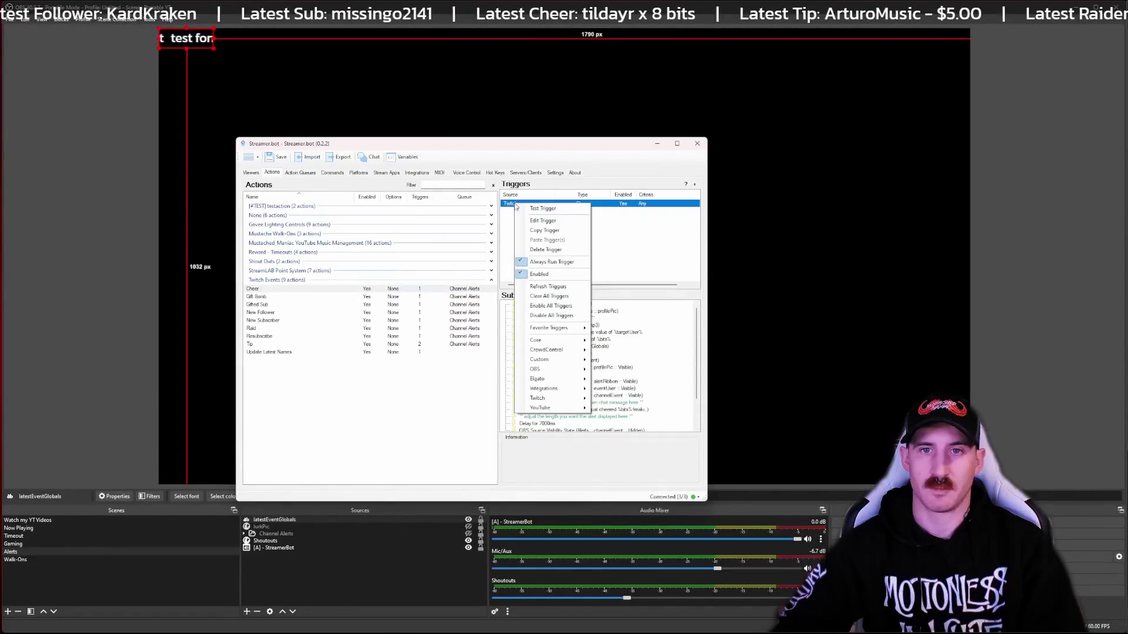
pyautogui.click(533, 209)
# Step: Lower the [A] - StreamerBot audio level in OBS to -9.0 dB
pyautogui.moveTo(459, 149)
pyautogui.mouseDown()
pyautogui.moveTo(504, 171)
pyautogui.moveTo(452, 137)
pyautogui.mouseUp()
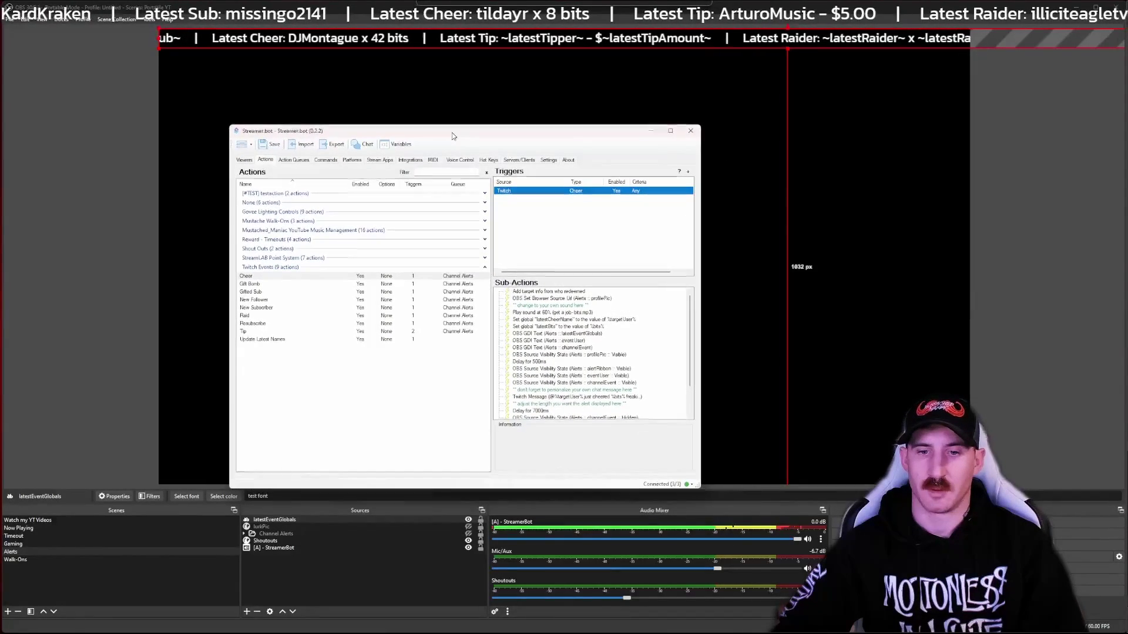
pyautogui.moveTo(797, 539); pyautogui.dragTo(701, 538)
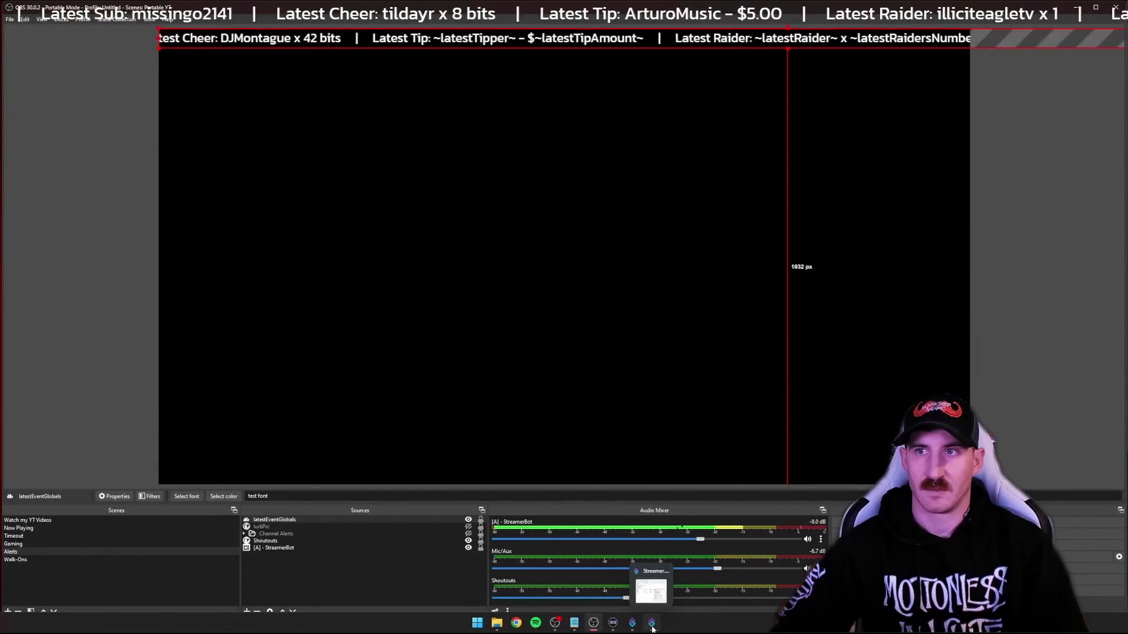
# Step: Return to Streamer.bot and examine the persisted global variables for the latest cheer name and bits
pyautogui.click(652, 624)
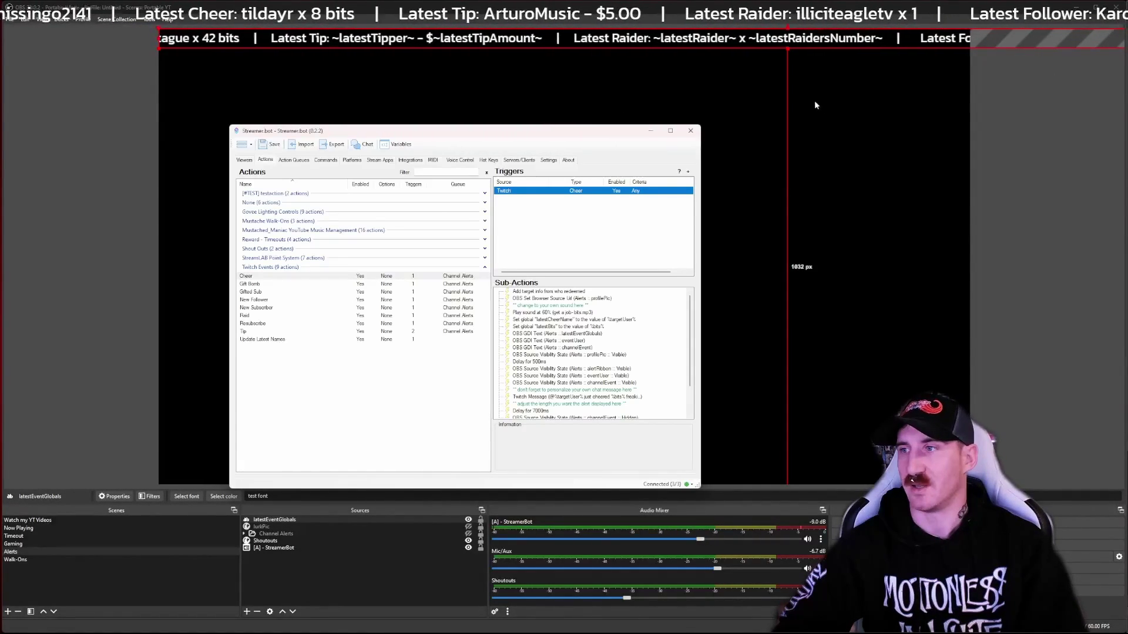
pyautogui.click(403, 145)
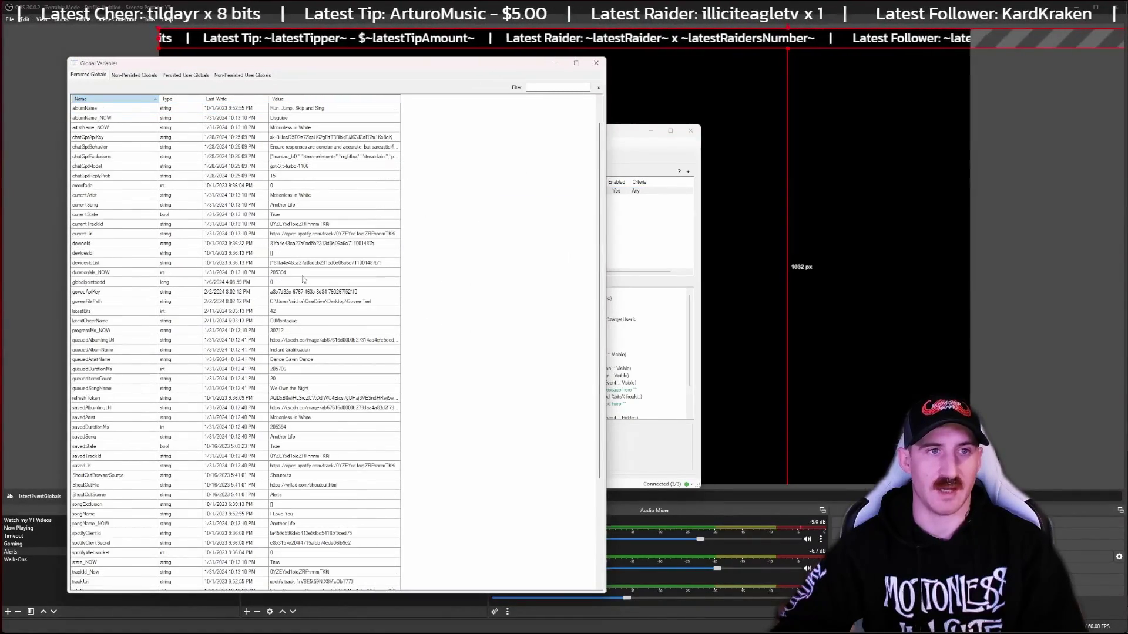
pyautogui.scroll(-2, 119, 297)
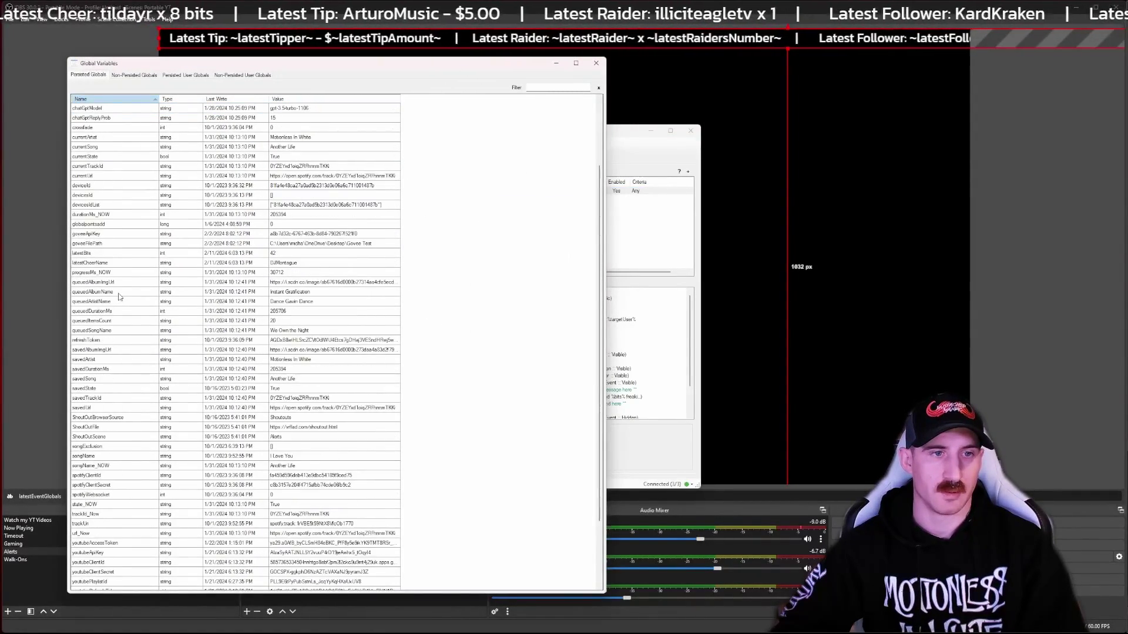
# Step: Close the global variables list and test the New Follower action's Twitch follow trigger
pyautogui.click(119, 263)
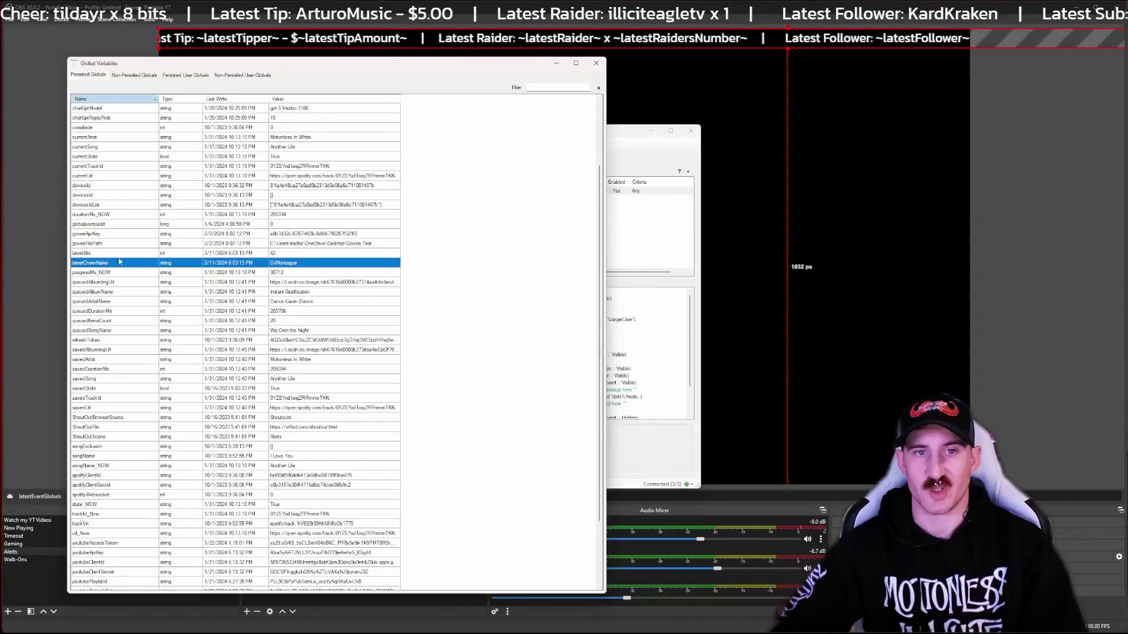
pyautogui.click(595, 64)
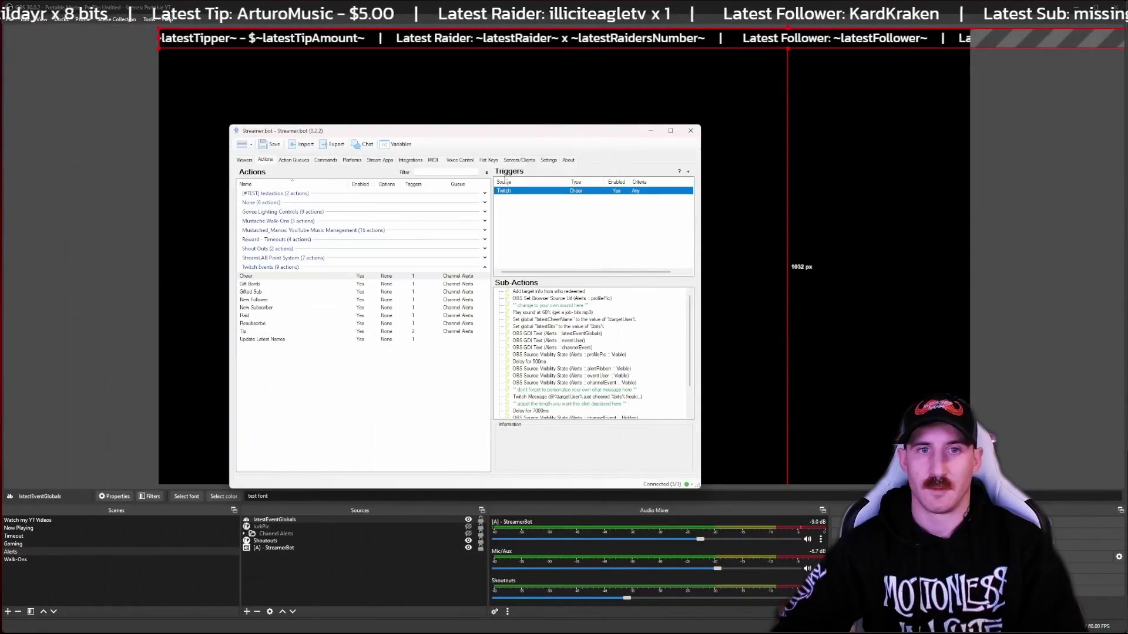
pyautogui.click(258, 300)
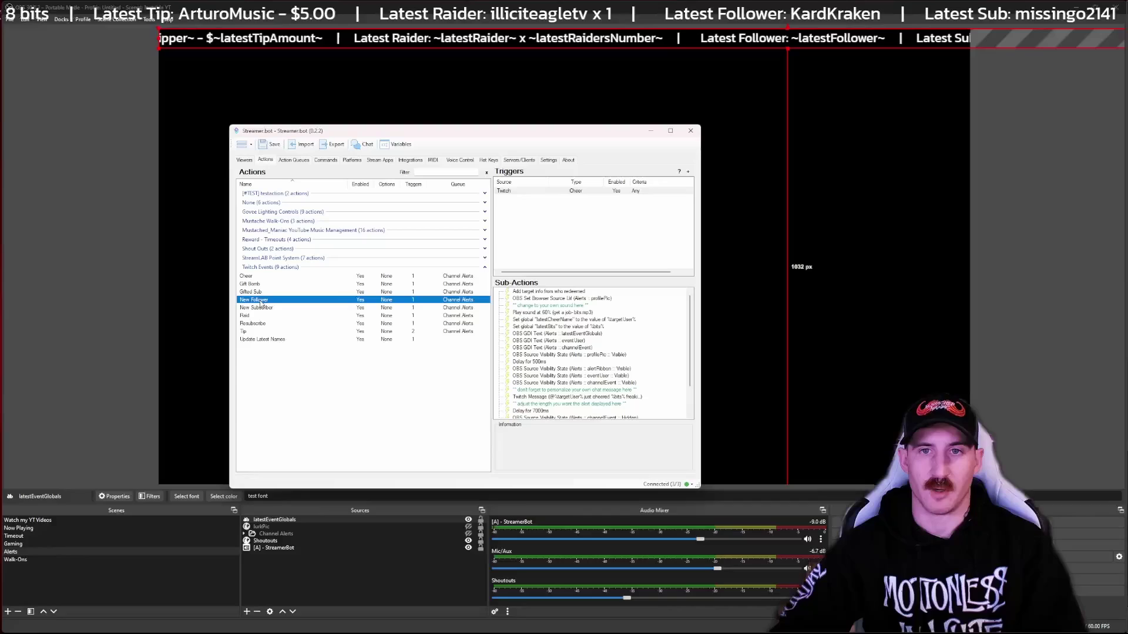
pyautogui.rightClick(551, 192)
pyautogui.click(589, 194)
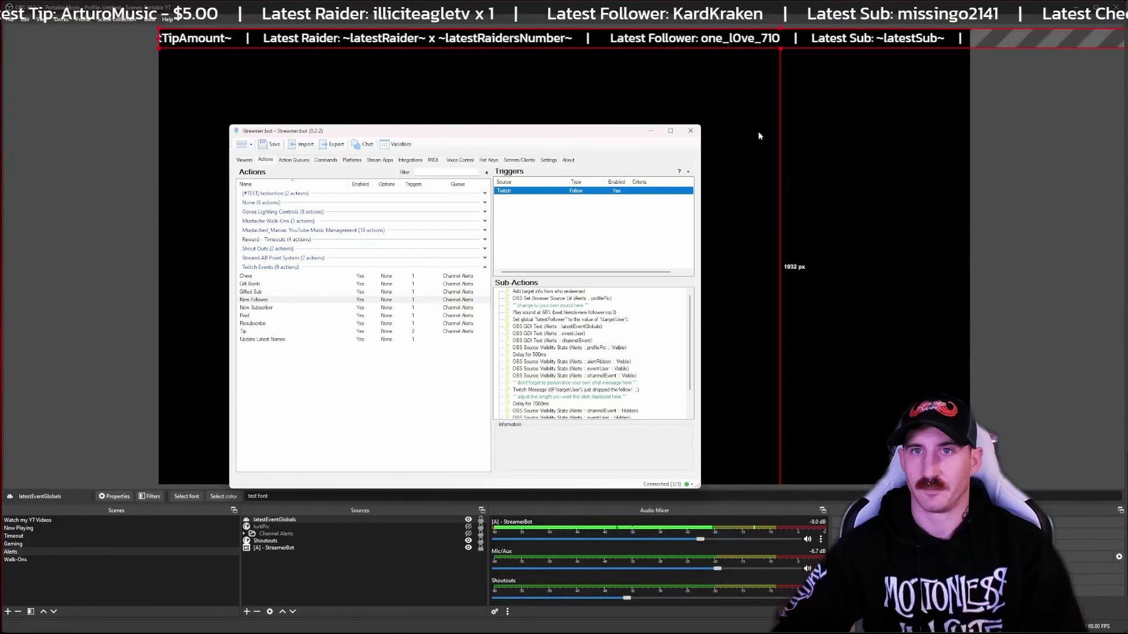
# Step: Test the New Subscriber action's Twitch subscription trigger
pyautogui.click(256, 307)
pyautogui.click(554, 192)
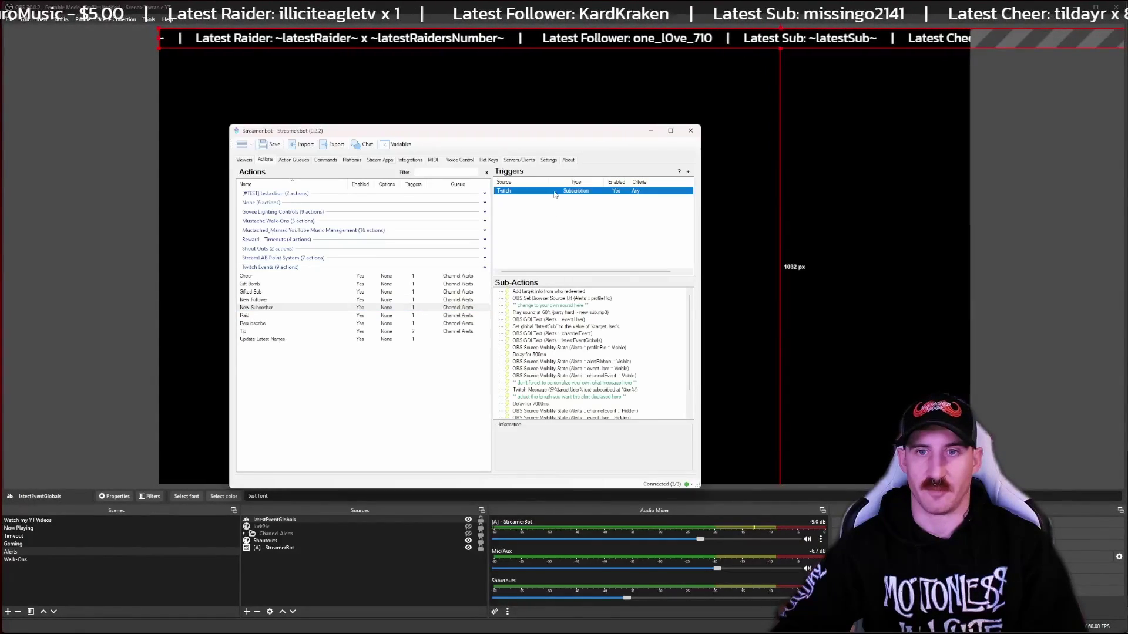
pyautogui.rightClick(554, 192)
pyautogui.click(575, 198)
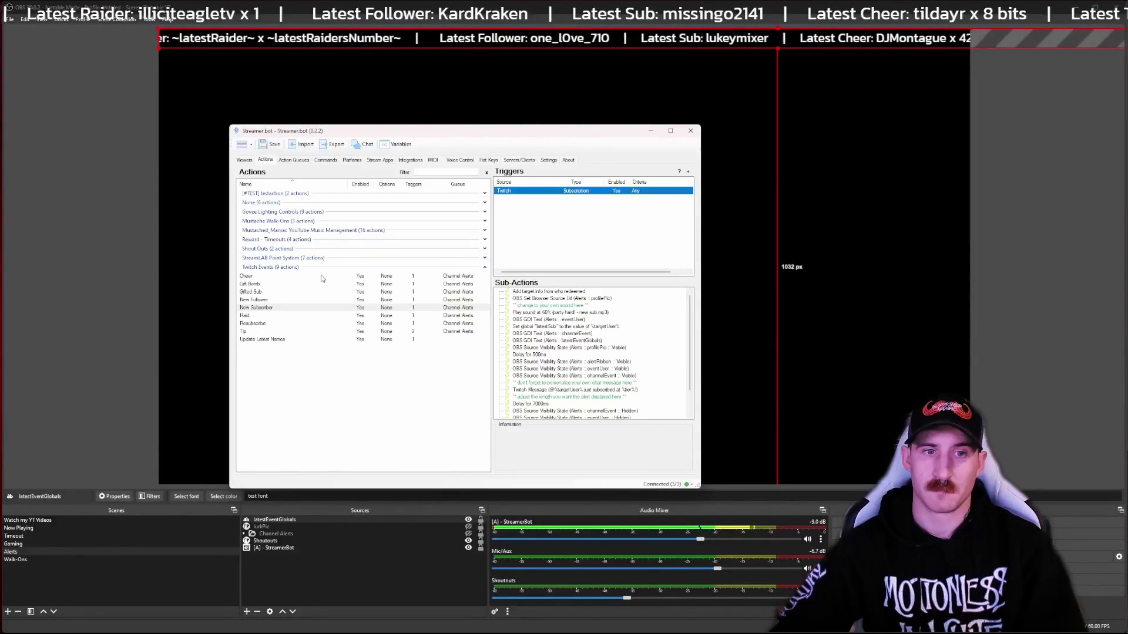
# Step: Test the Raid action's Twitch raid trigger
pyautogui.click(250, 318)
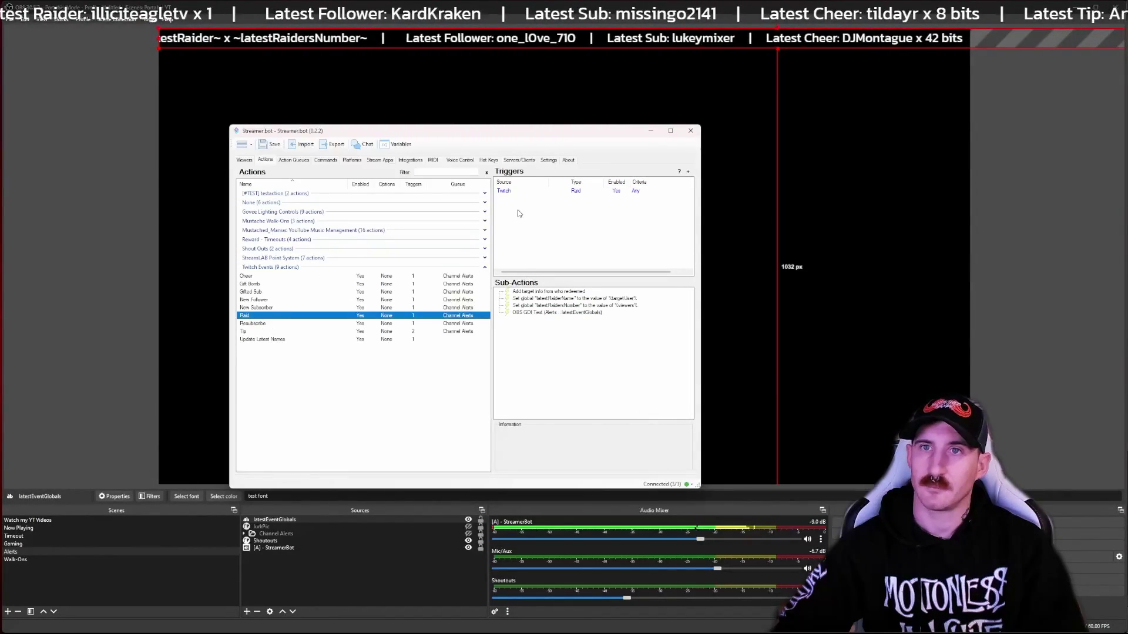
pyautogui.rightClick(511, 191)
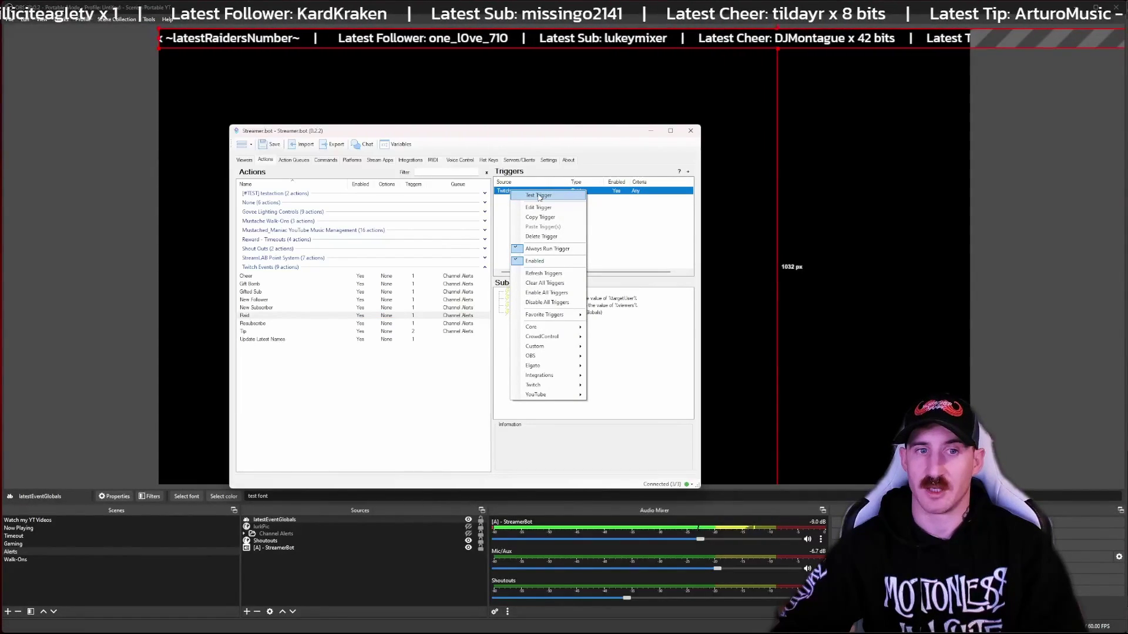
pyautogui.click(539, 196)
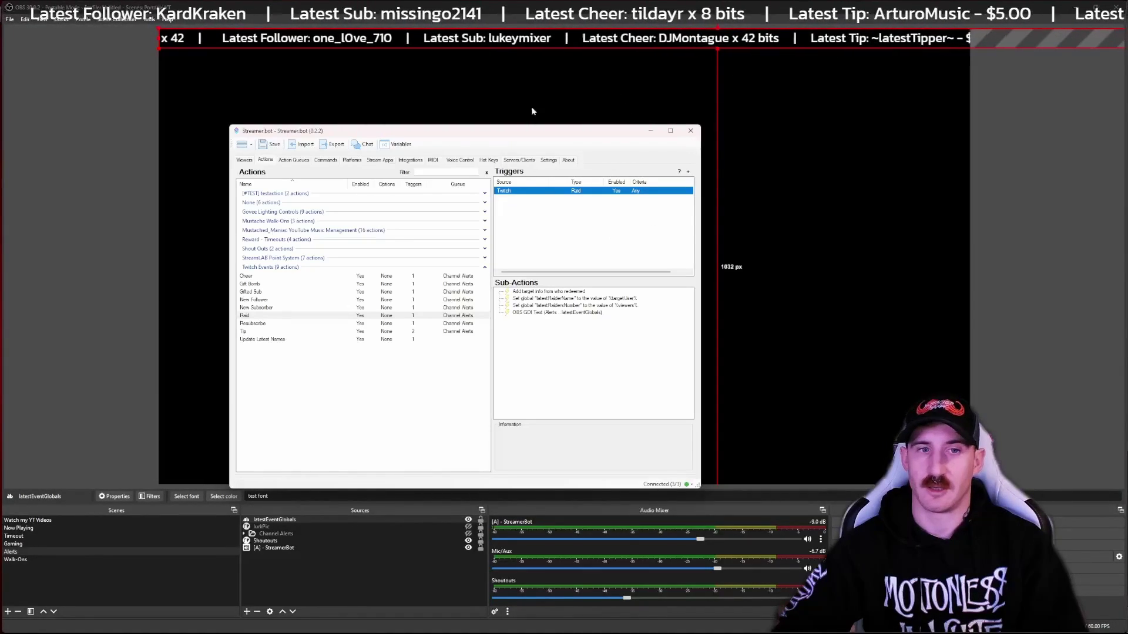
# Step: Test the Tip action's Kofi donation trigger
pyautogui.click(276, 331)
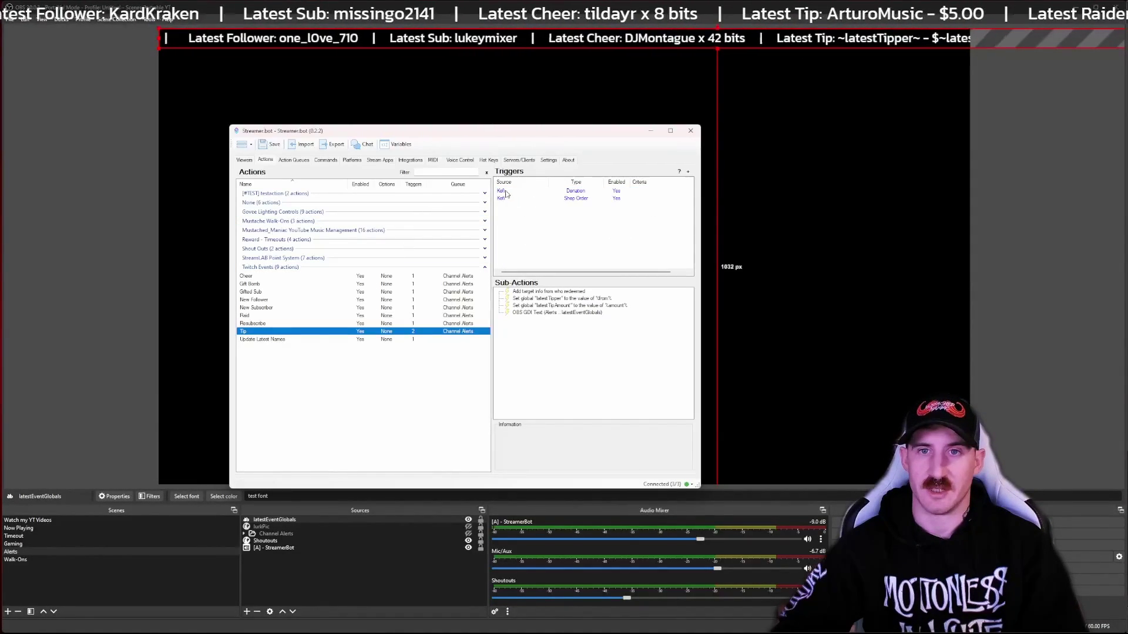
pyautogui.rightClick(507, 192)
pyautogui.click(636, 204)
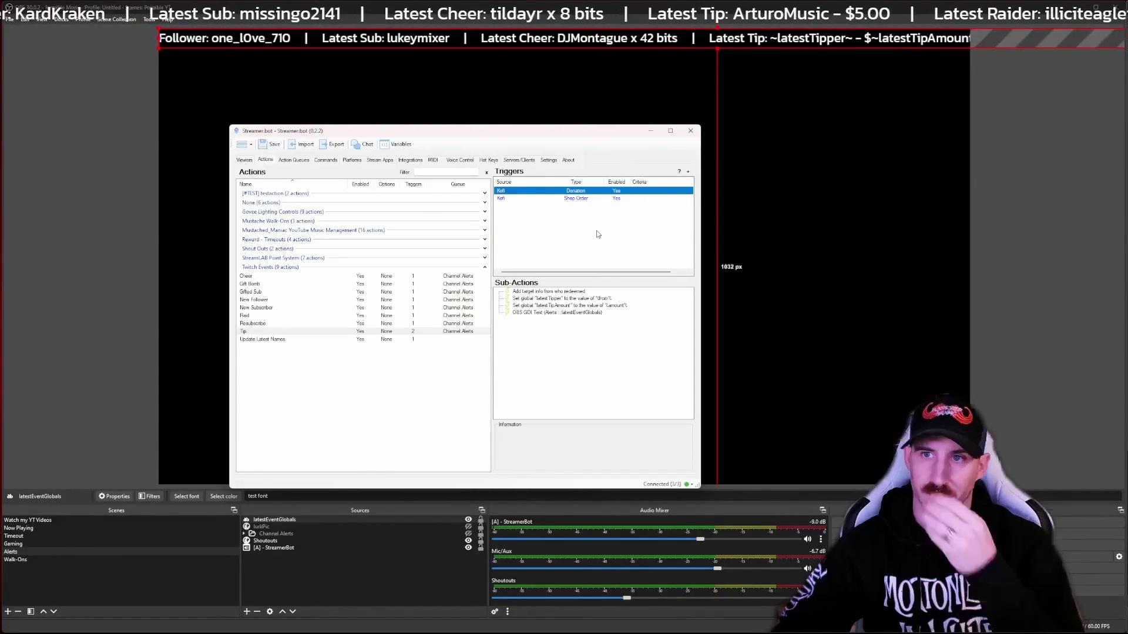
# Step: Check the latest Tip run in the action history and return to the actions list
pyautogui.click(294, 160)
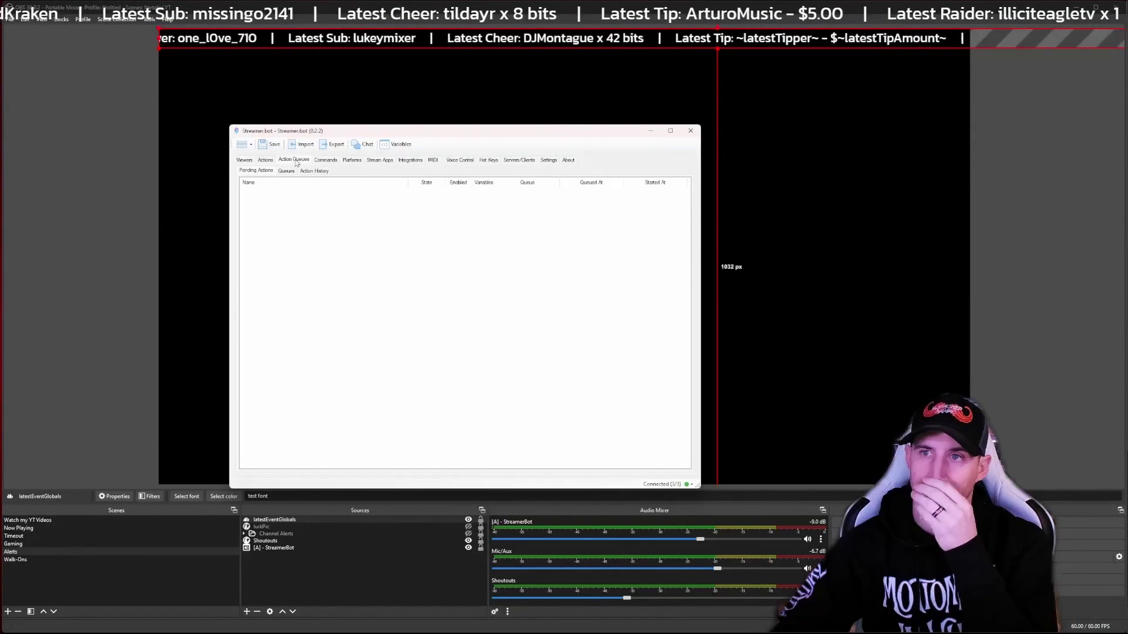
pyautogui.click(300, 171)
pyautogui.click(270, 191)
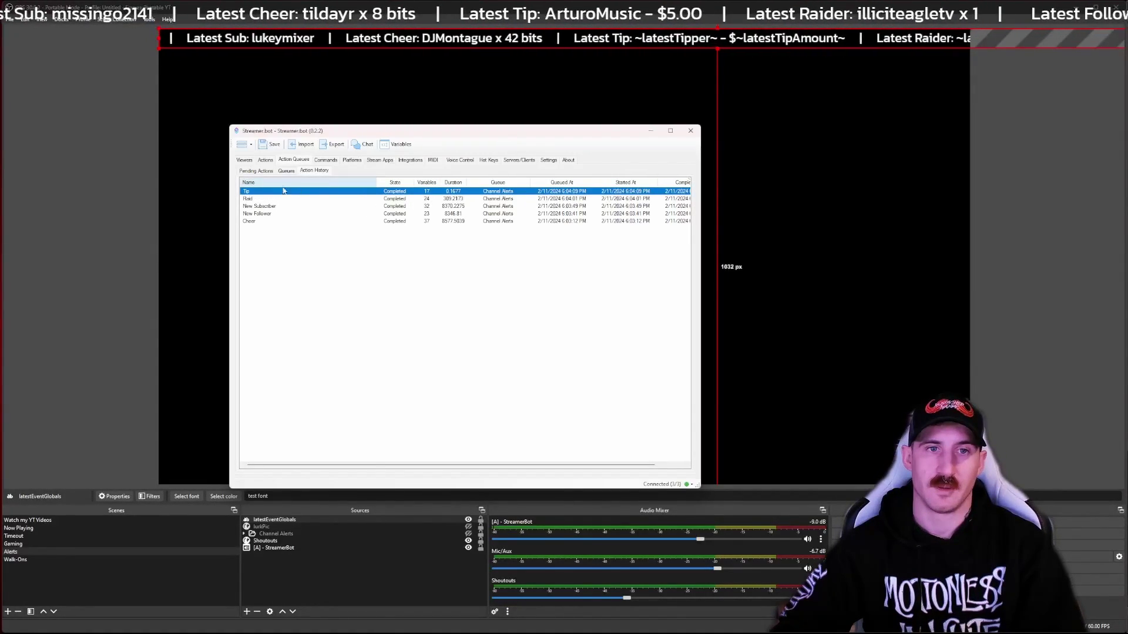
pyautogui.click(267, 161)
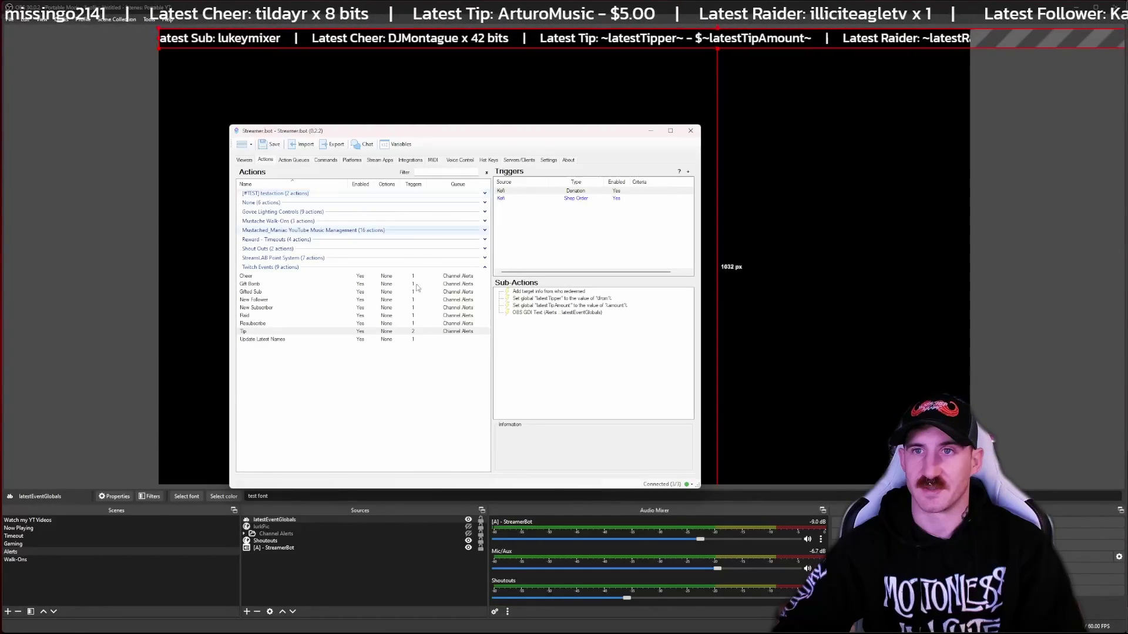
# Step: Examine the persisted global variables for the latest event names and close the list
pyautogui.click(388, 145)
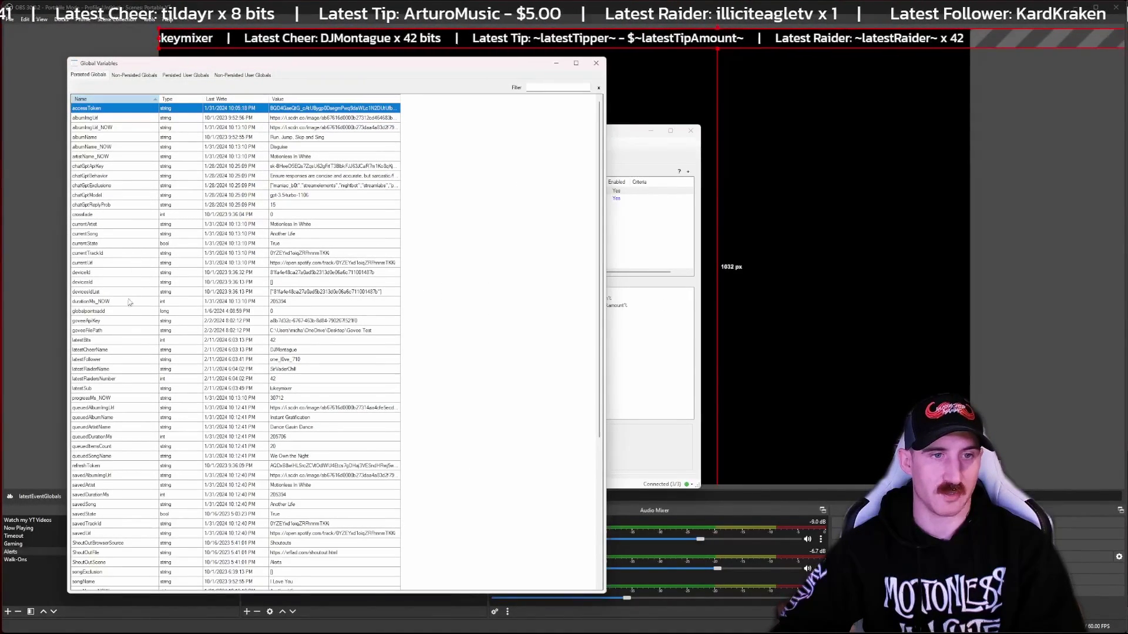
pyautogui.click(94, 389)
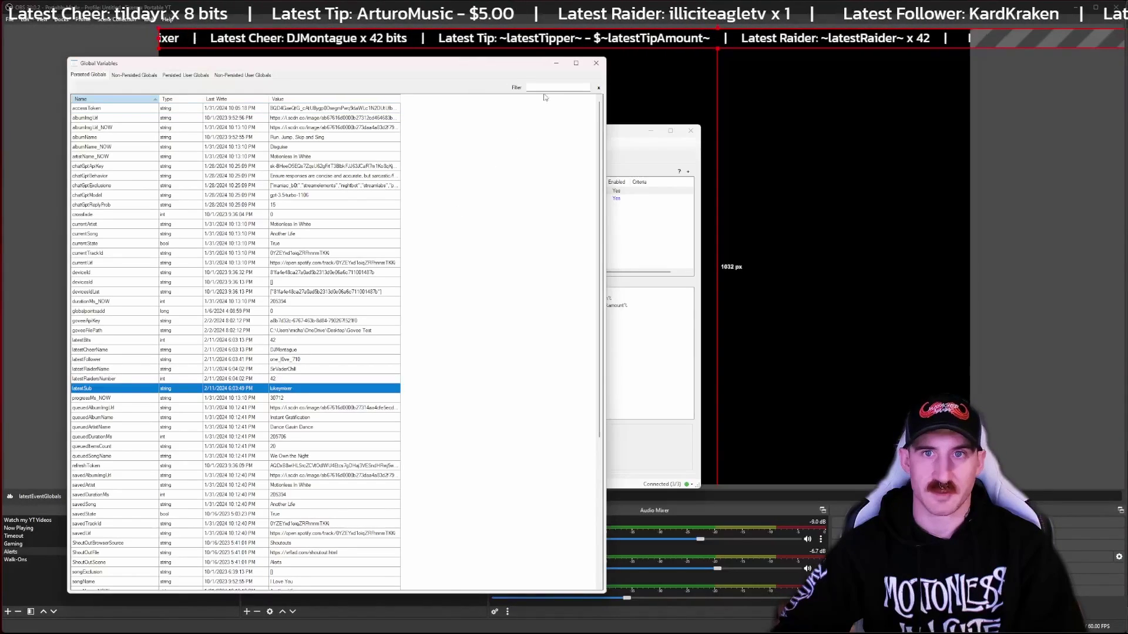
pyautogui.click(594, 64)
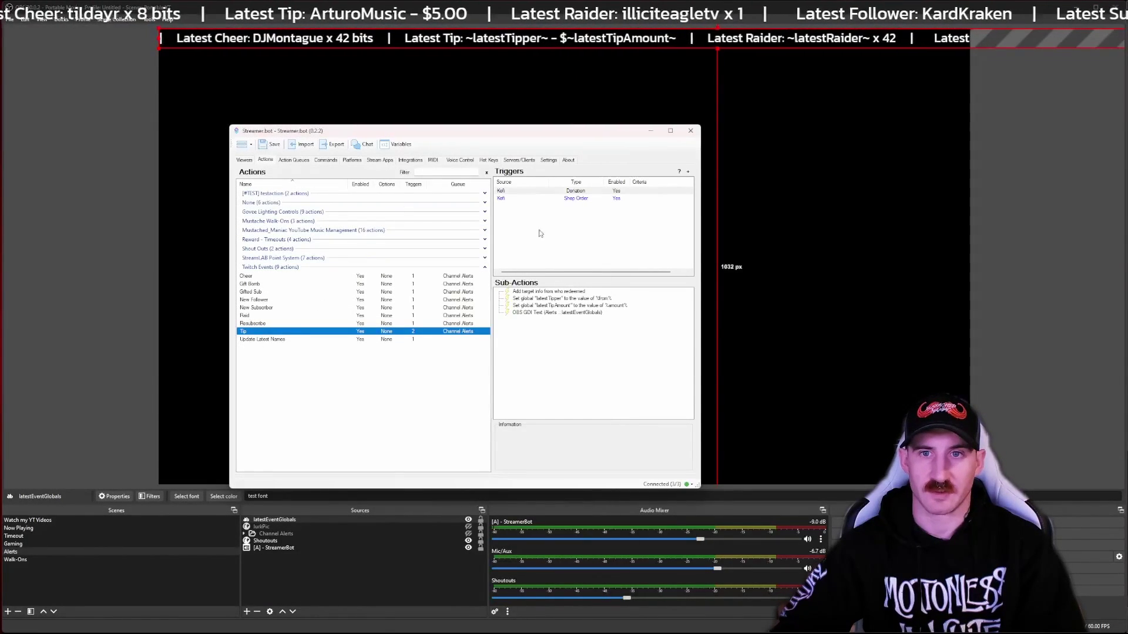
pyautogui.click(507, 193)
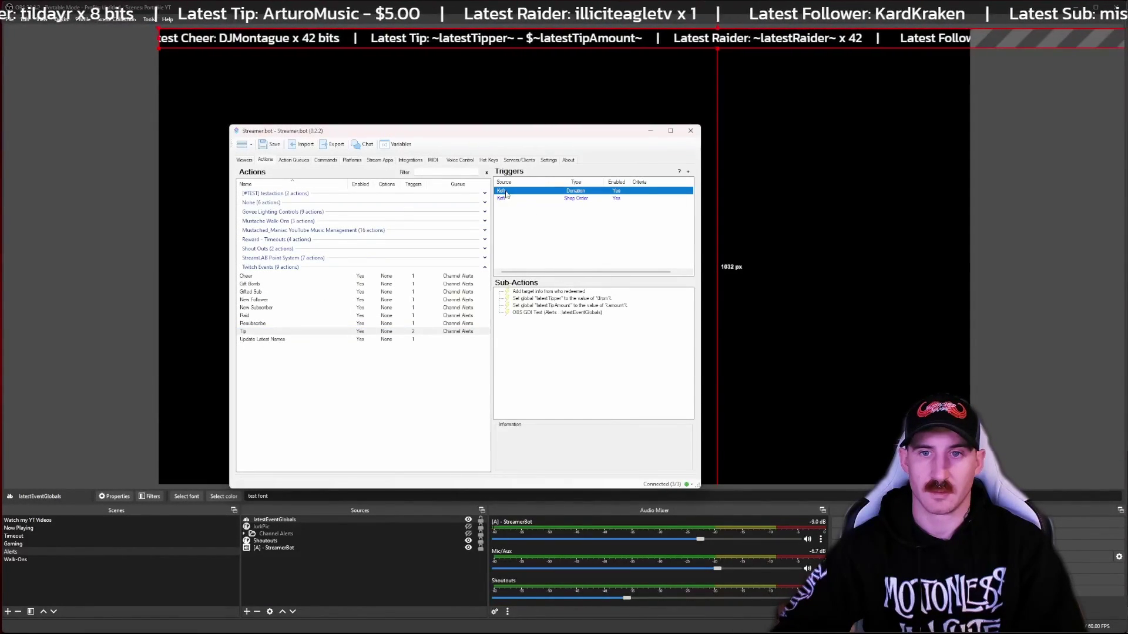
pyautogui.rightClick(506, 193)
pyautogui.press('Escape')
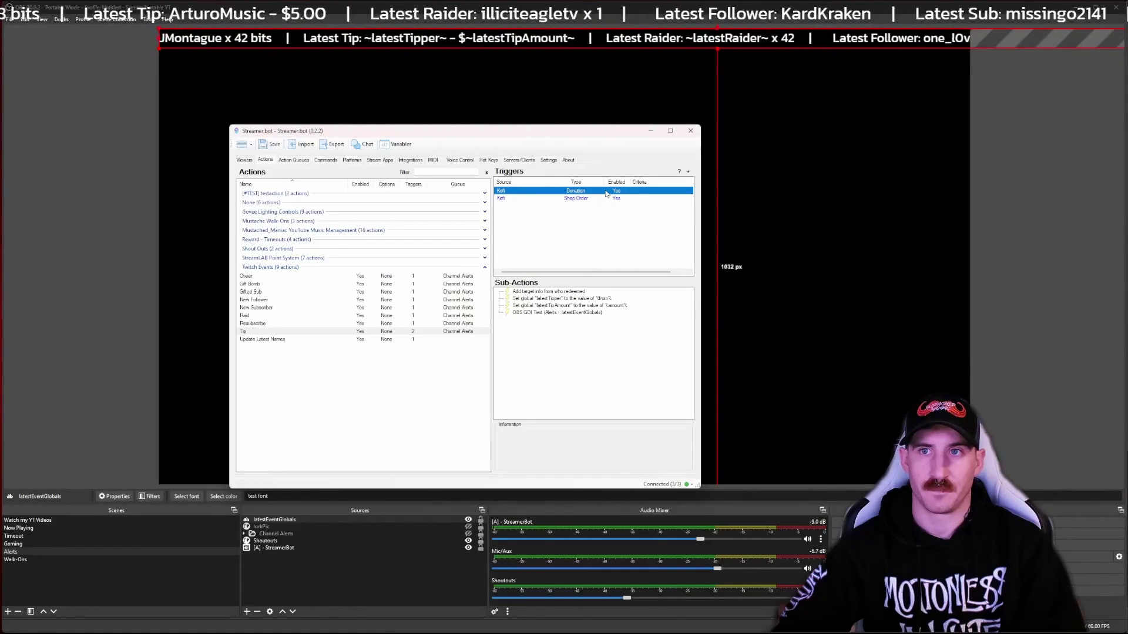
# Step: Rename the Raid action's raider-name global variable to latestRaider and test the Twitch raid trigger again
pyautogui.click(276, 316)
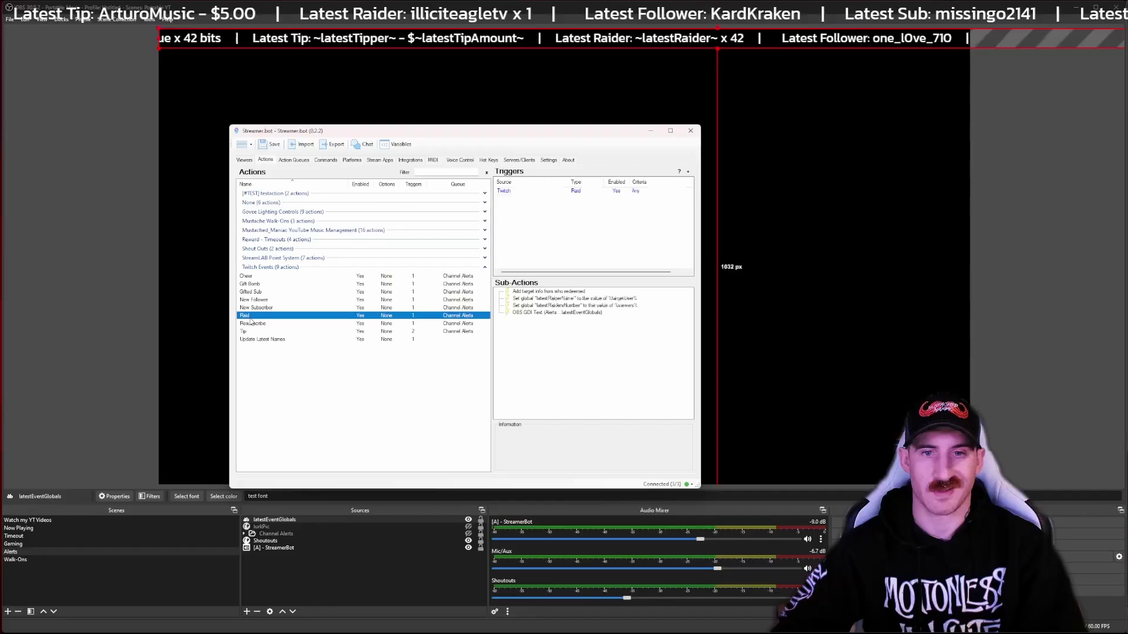
pyautogui.doubleClick(605, 299)
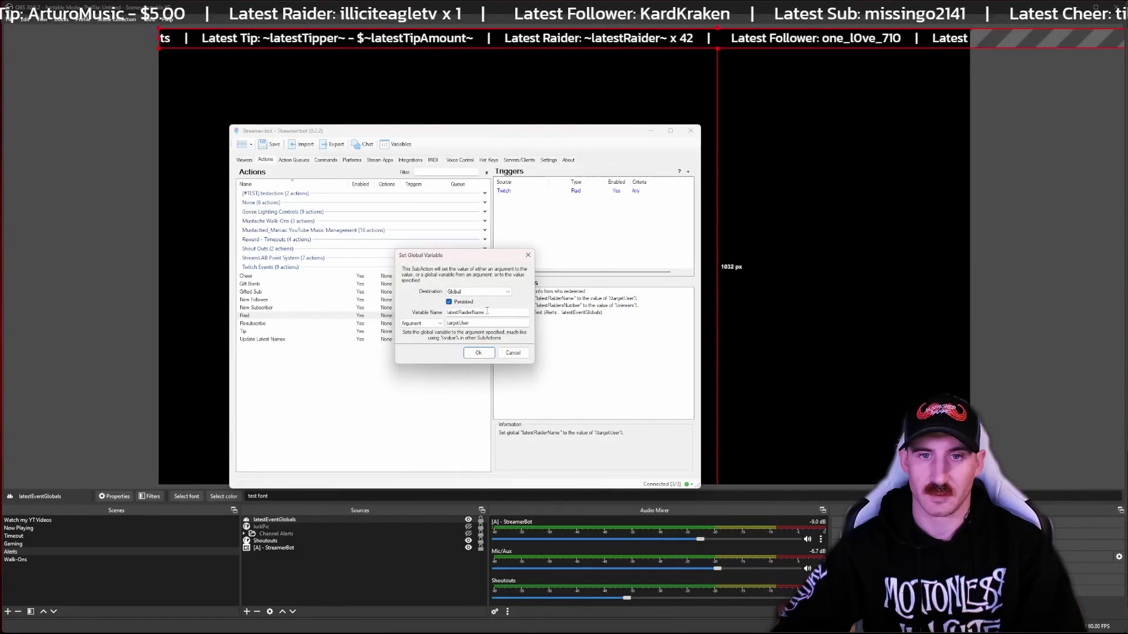
pyautogui.moveTo(487, 312); pyautogui.dragTo(473, 312)
pyautogui.press('BackSpace')
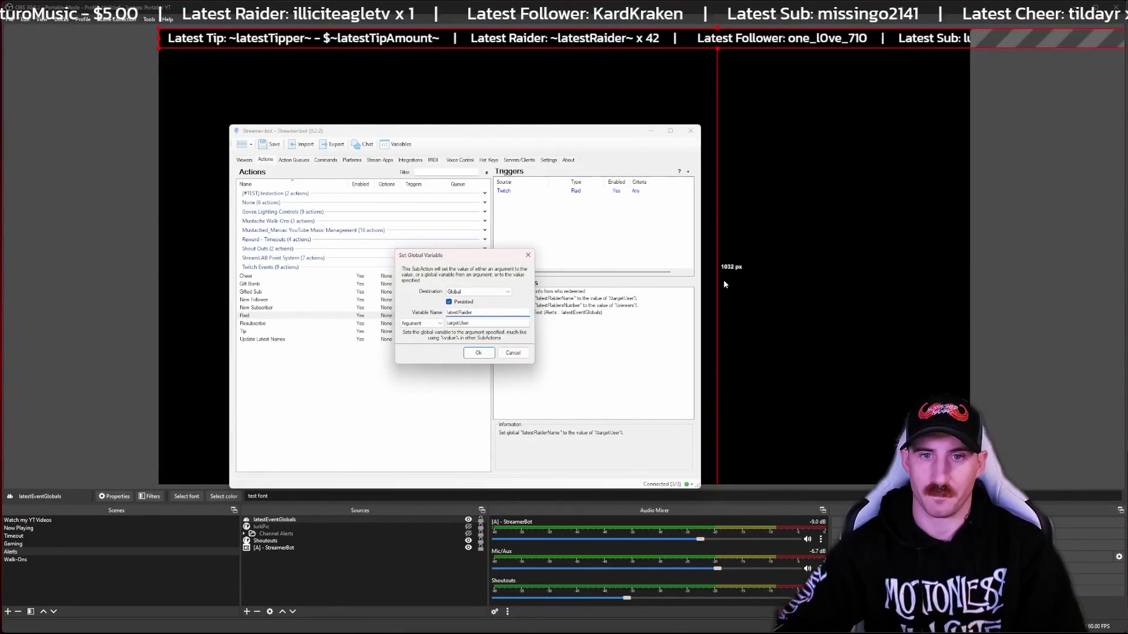
pyautogui.press('Return')
pyautogui.rightClick(579, 192)
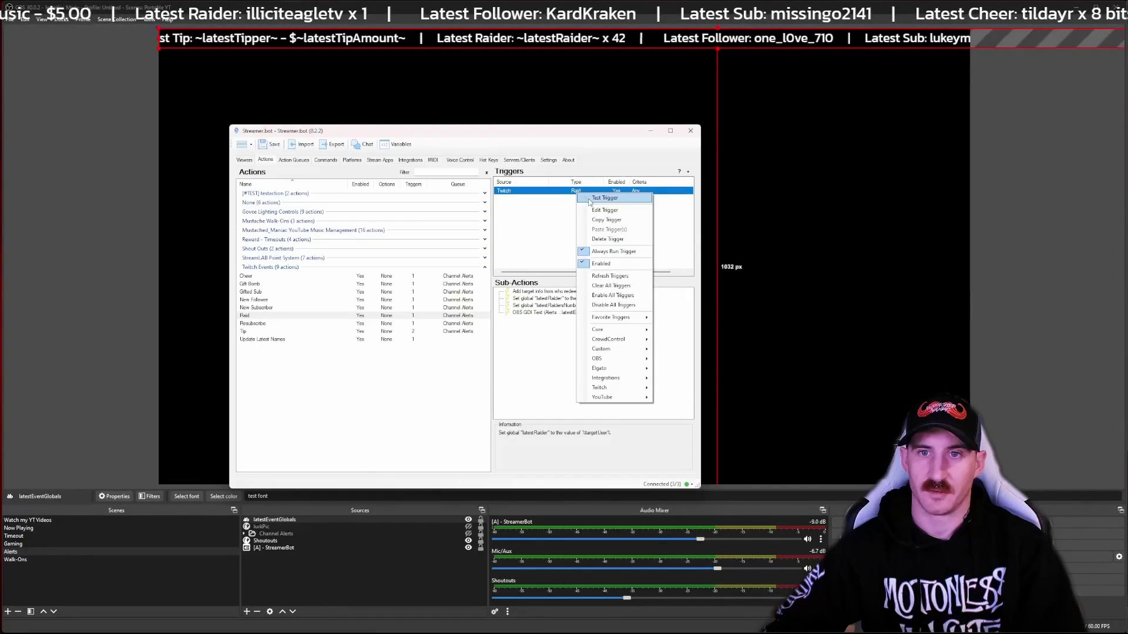
pyautogui.click(589, 199)
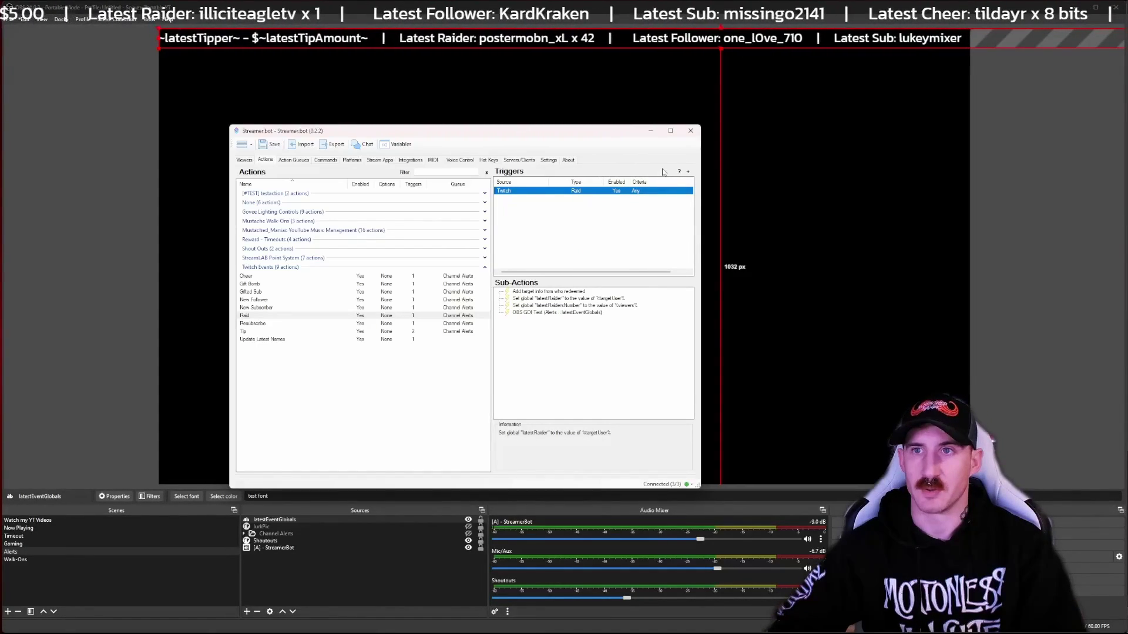
# Step: Add a persisted global variable named latestTipper with the value kofi_tipper
pyautogui.click(247, 332)
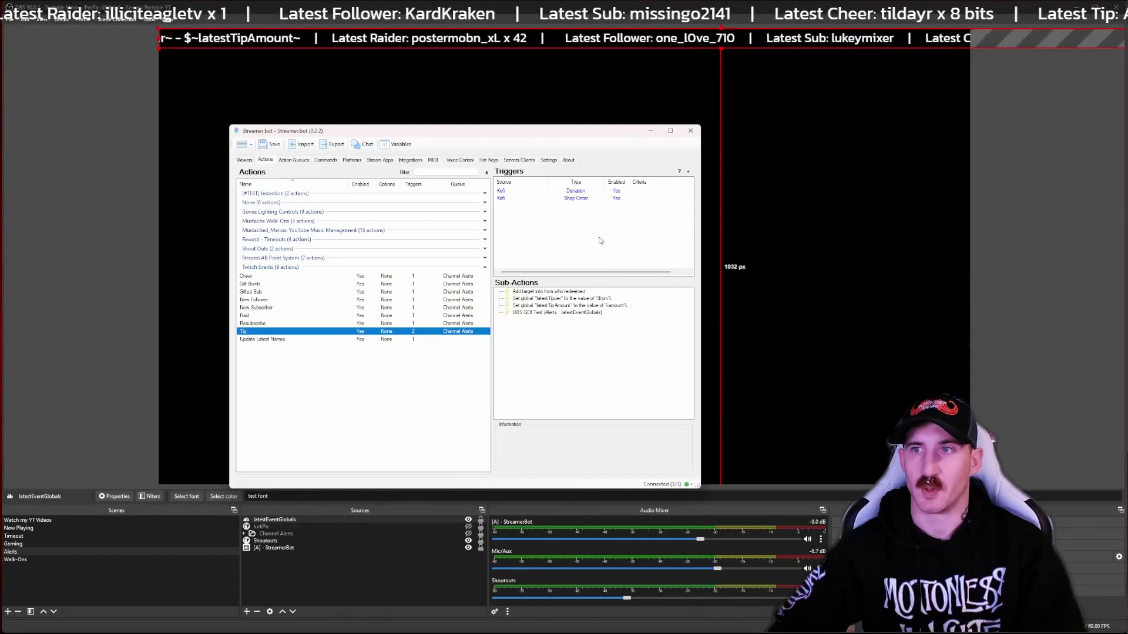
pyautogui.click(403, 145)
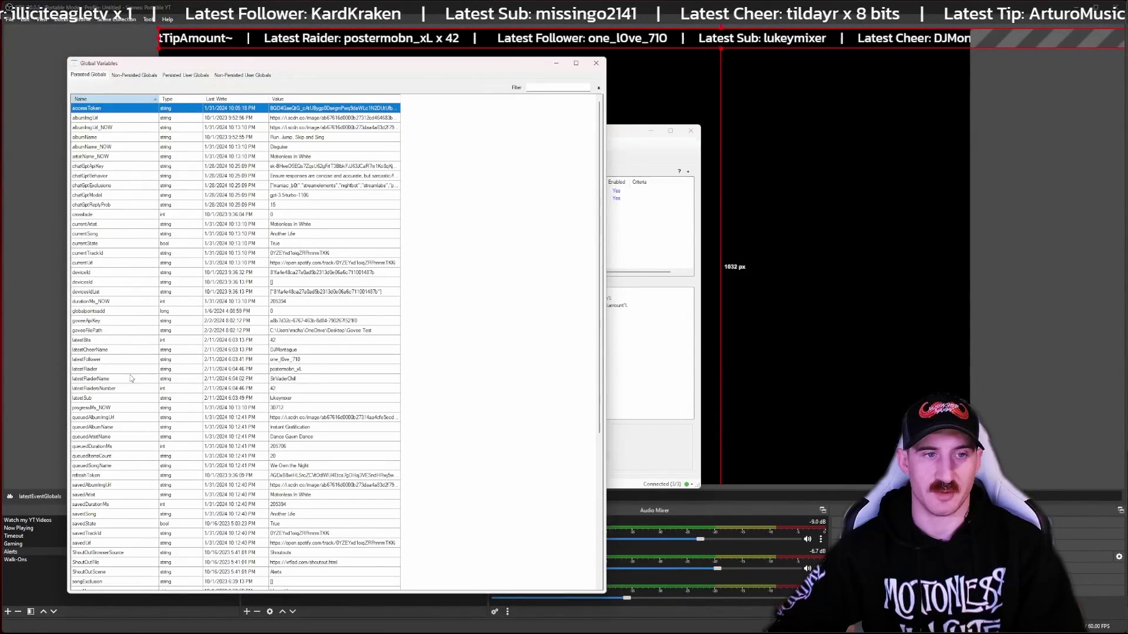
pyautogui.rightClick(419, 383)
pyautogui.click(440, 386)
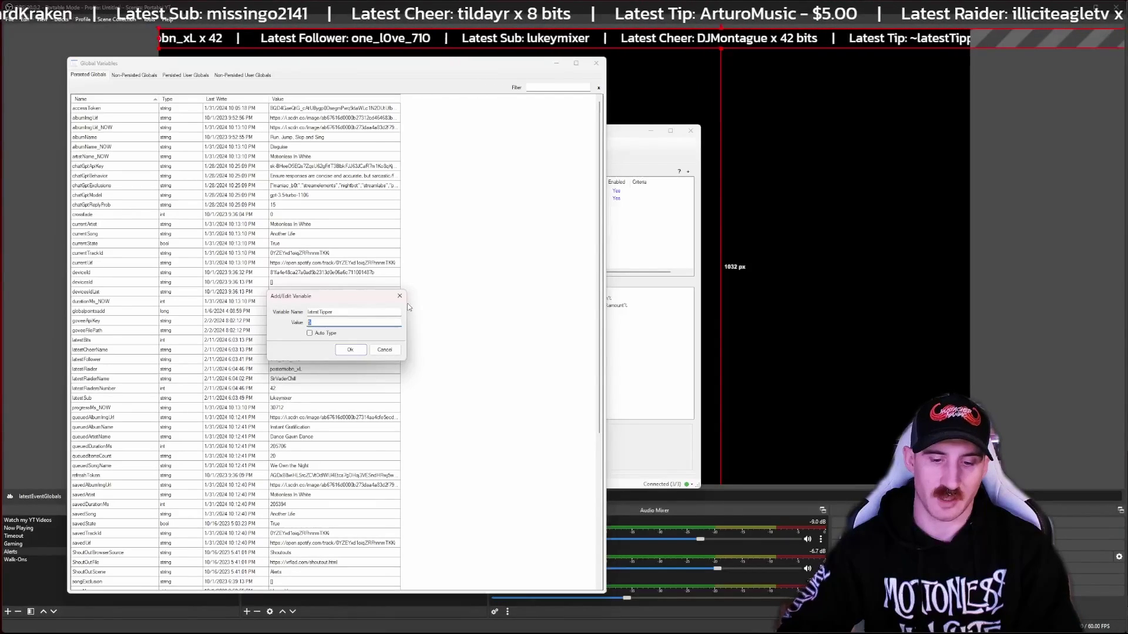
pyautogui.write('kofi_tipper')
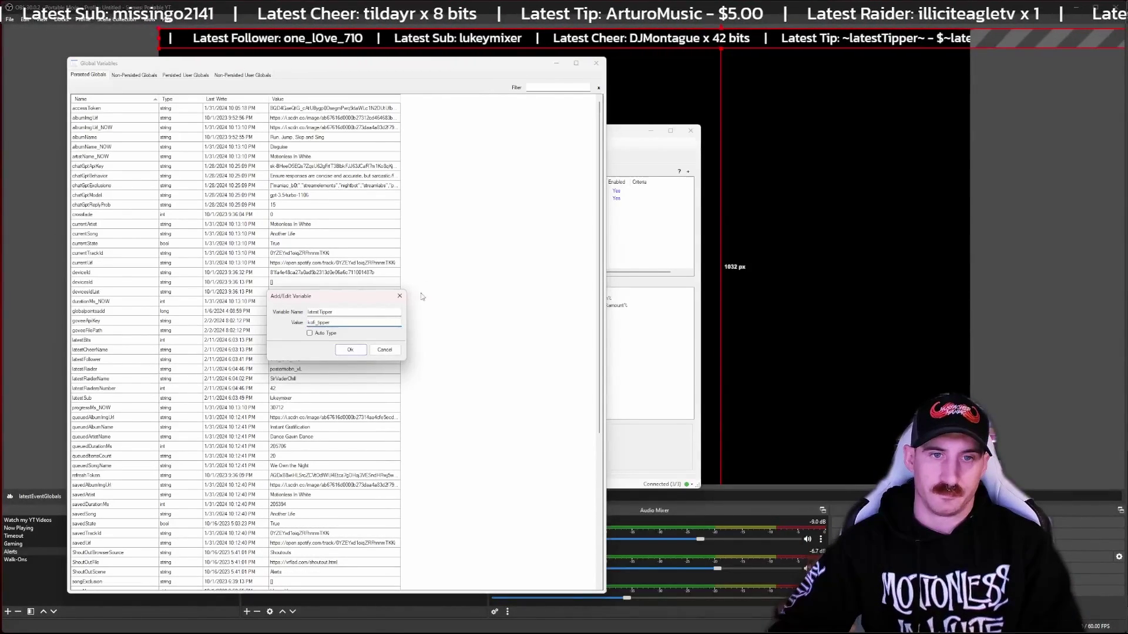
pyautogui.click(355, 351)
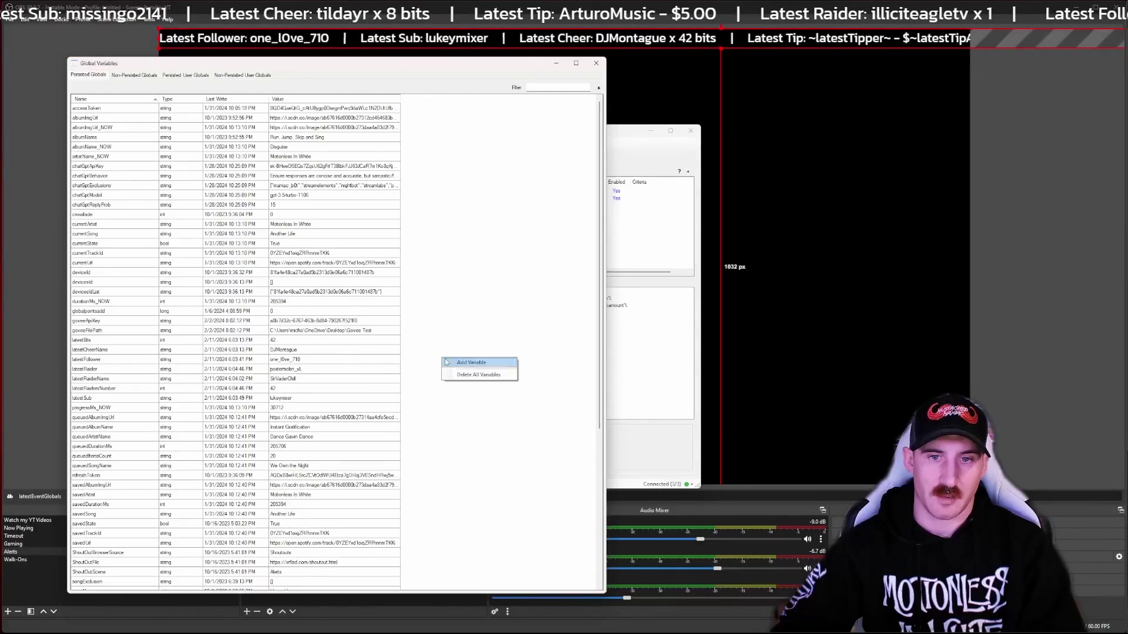
# Step: Add a persisted global variable named latestTipAmount with the value 5 and close the variables list
pyautogui.click(470, 363)
pyautogui.write('la')
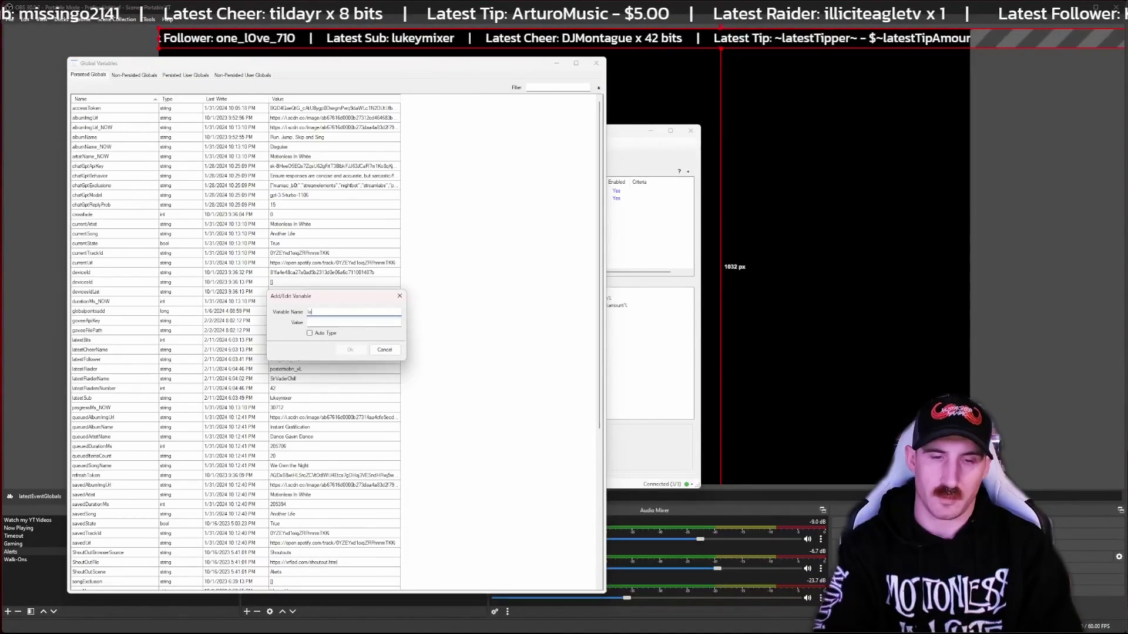
pyautogui.write('testTip')
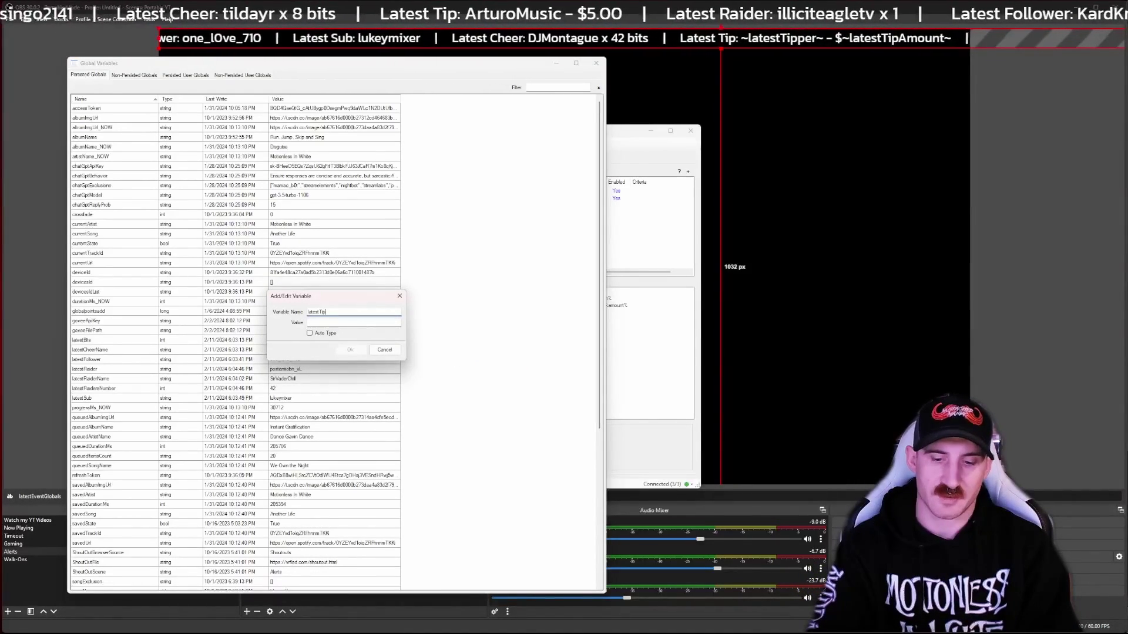
pyautogui.write('Amount')
pyautogui.press('Tab')
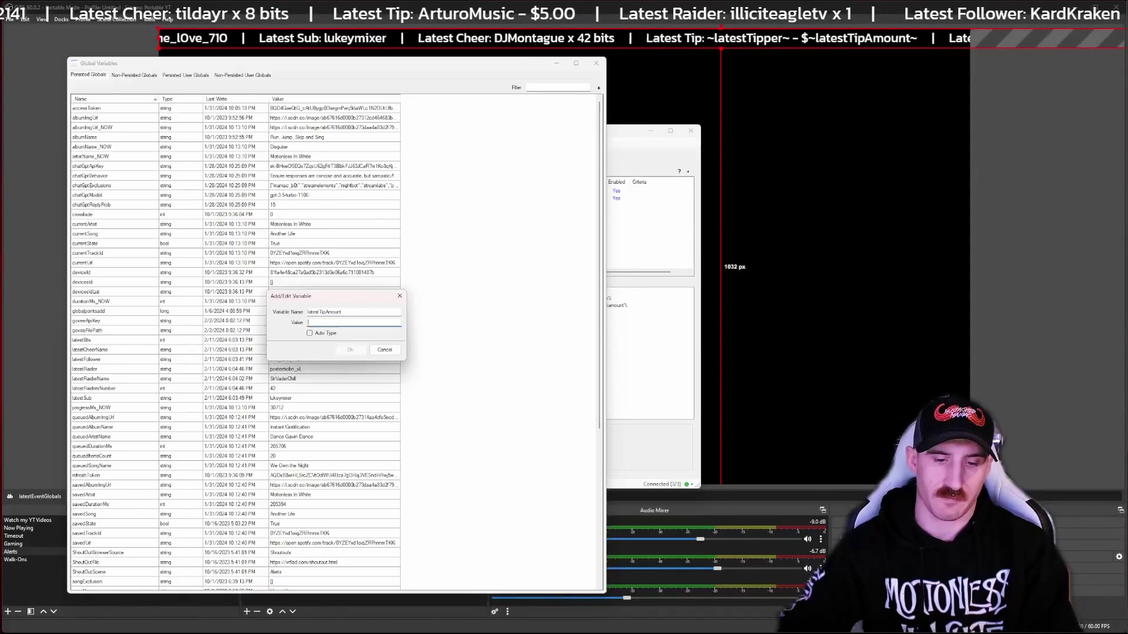
pyautogui.press('Escape')
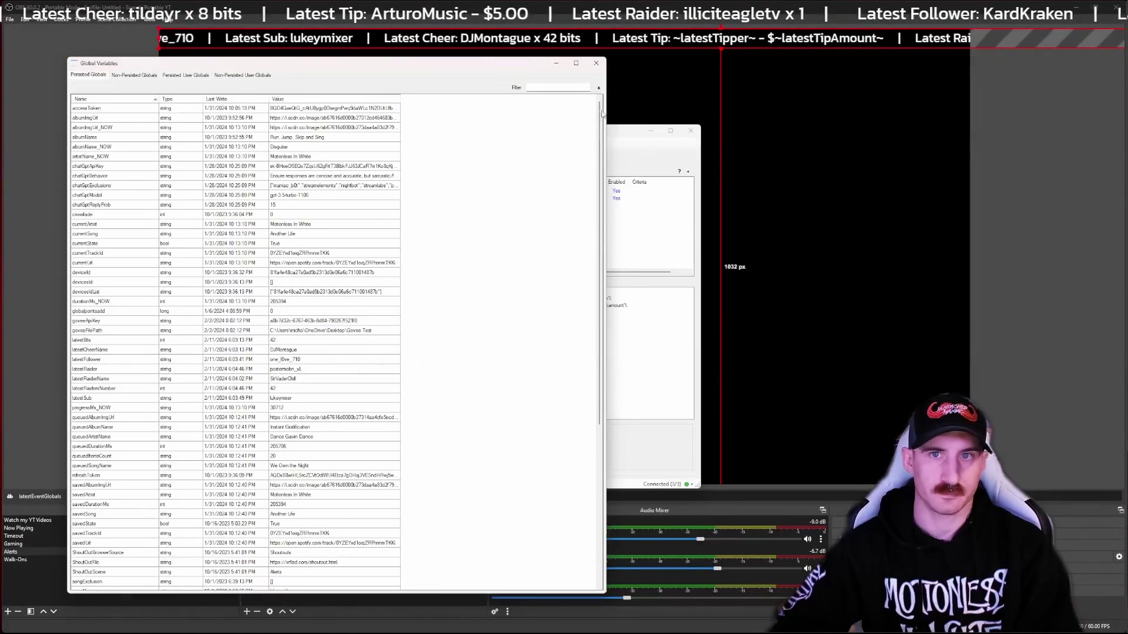
pyautogui.click(599, 68)
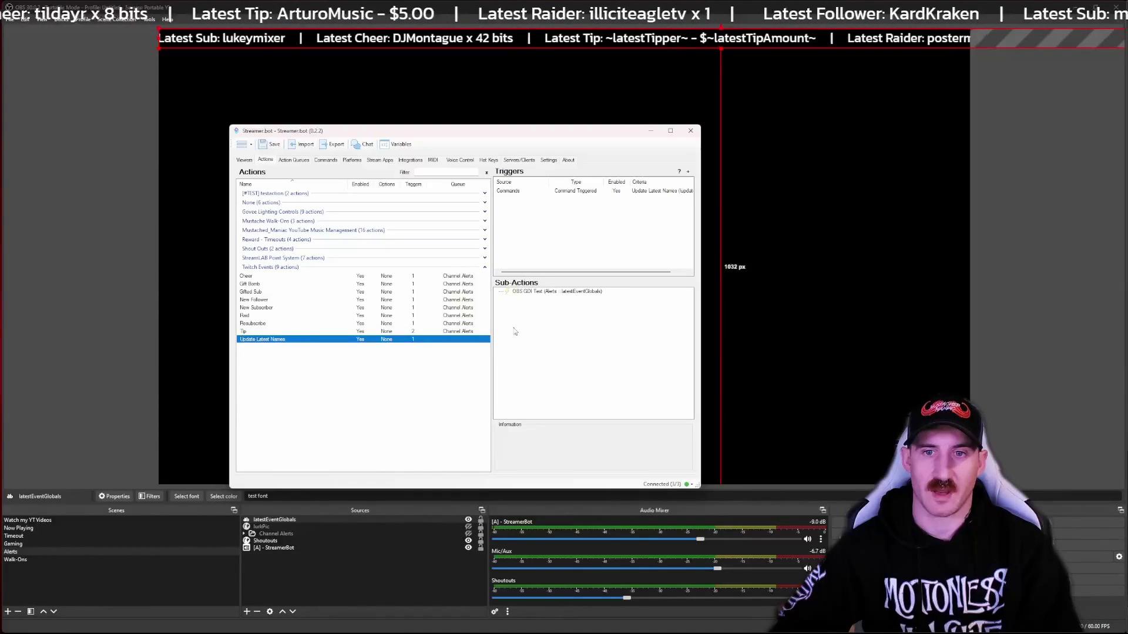
# Step: Test the Update Latest Names action's command trigger and review its OBS Set GDI Text sub-action without changing it
pyautogui.rightClick(510, 193)
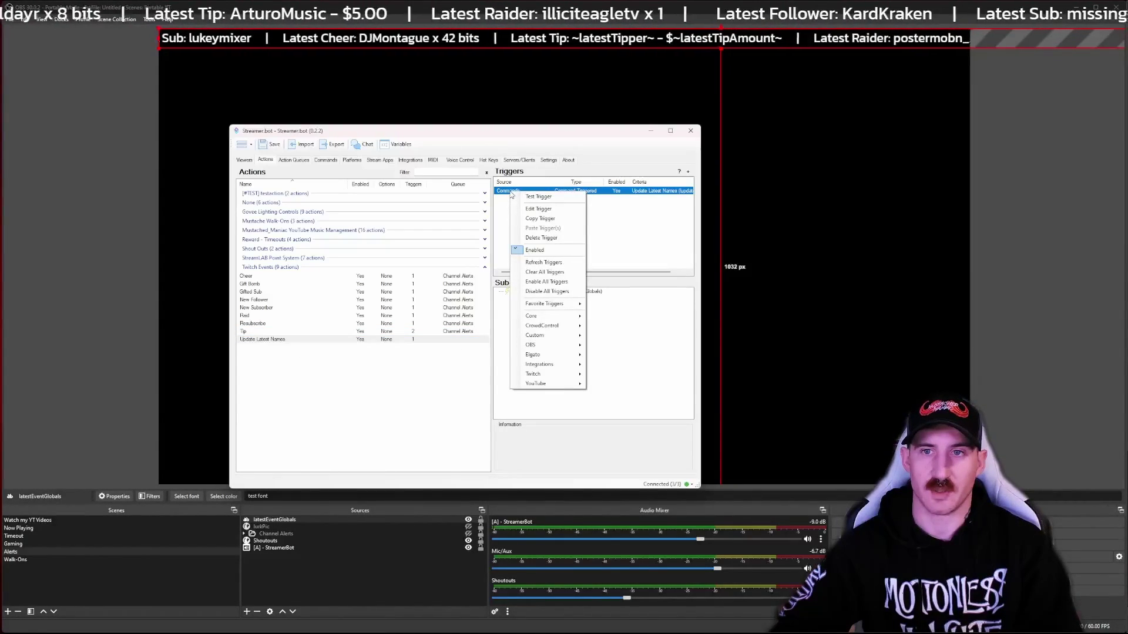
pyautogui.click(520, 197)
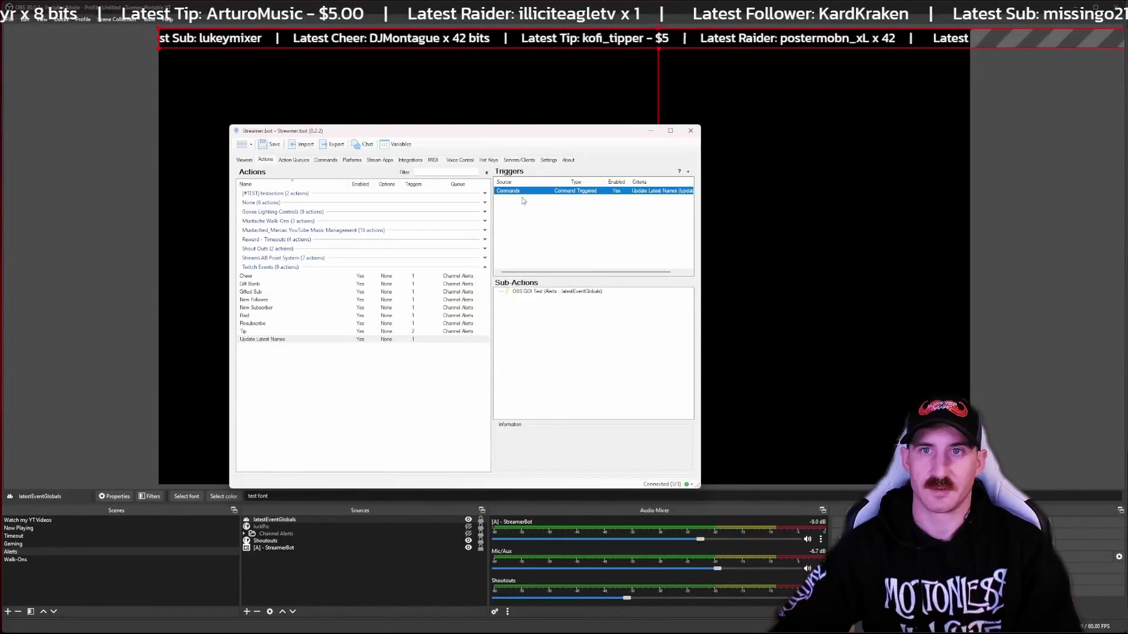
pyautogui.doubleClick(567, 296)
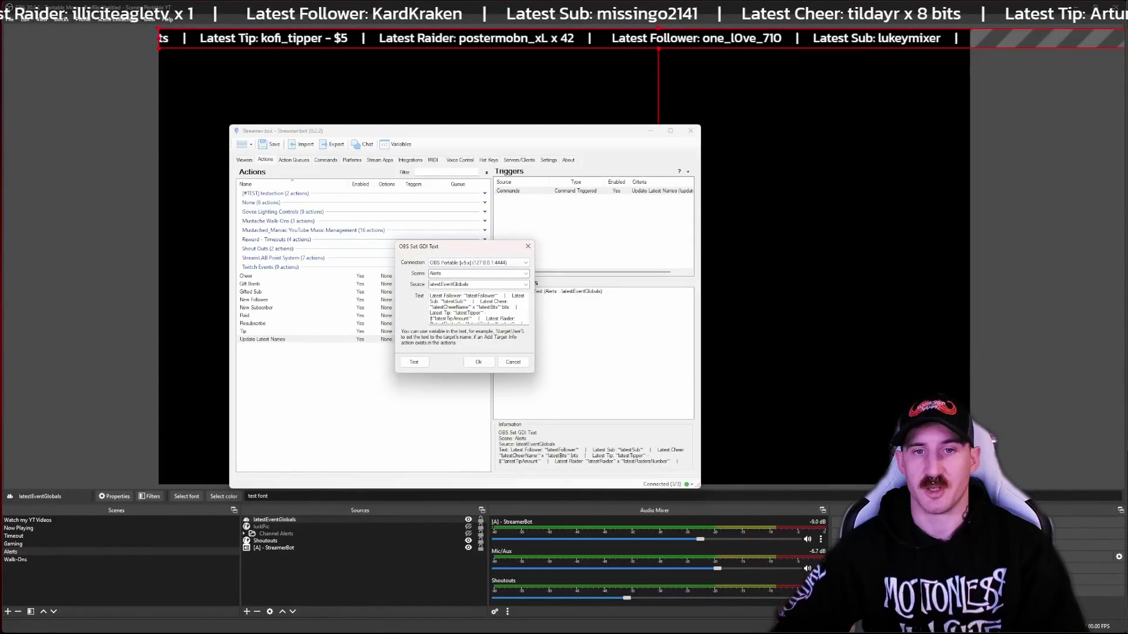
pyautogui.click(512, 363)
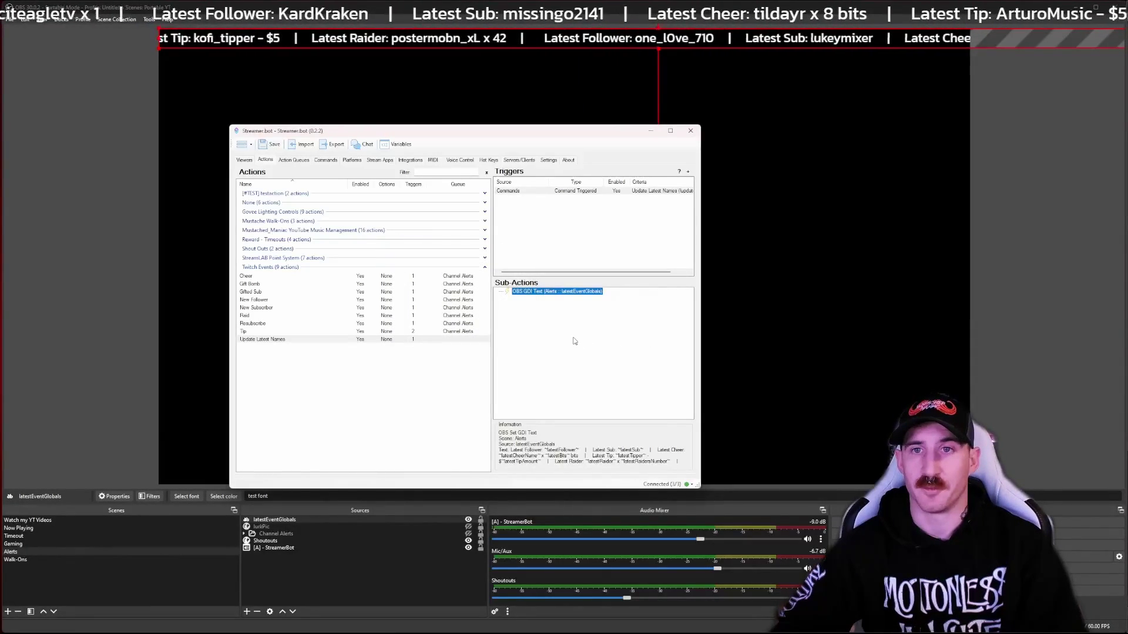